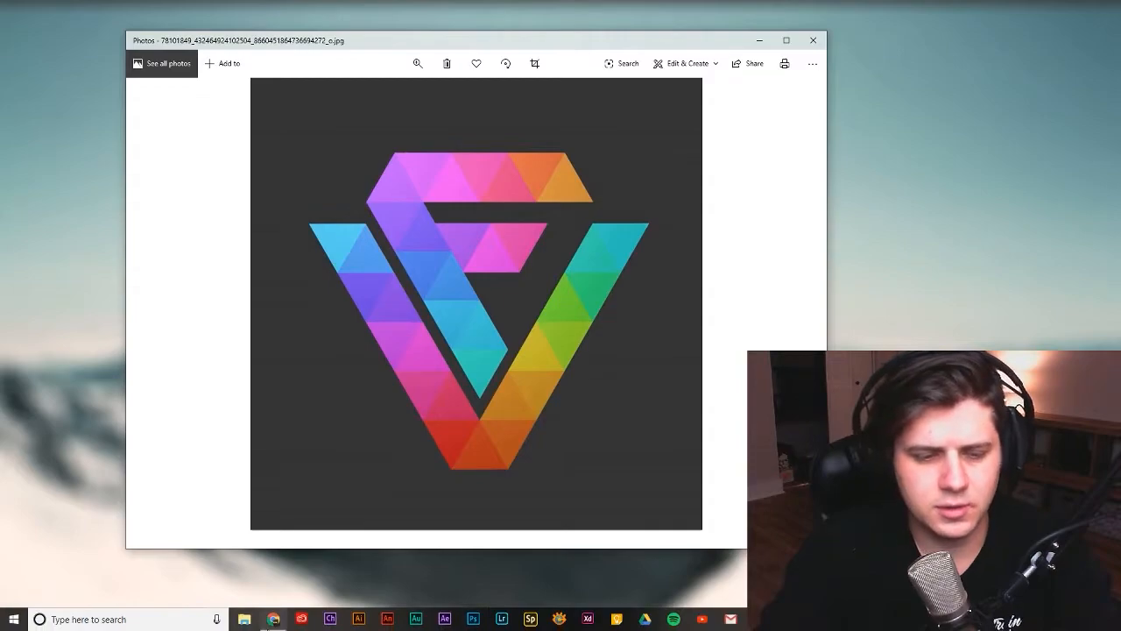
# - Launch Illustrator and start a new document
pyautogui.click(362, 621)
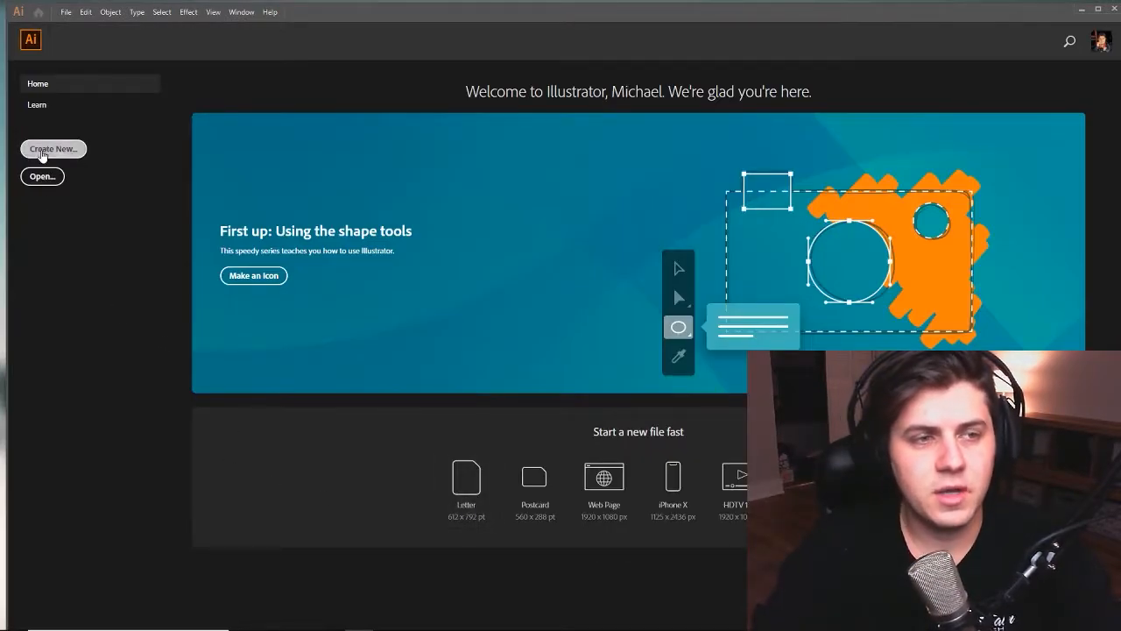
pyautogui.click(42, 151)
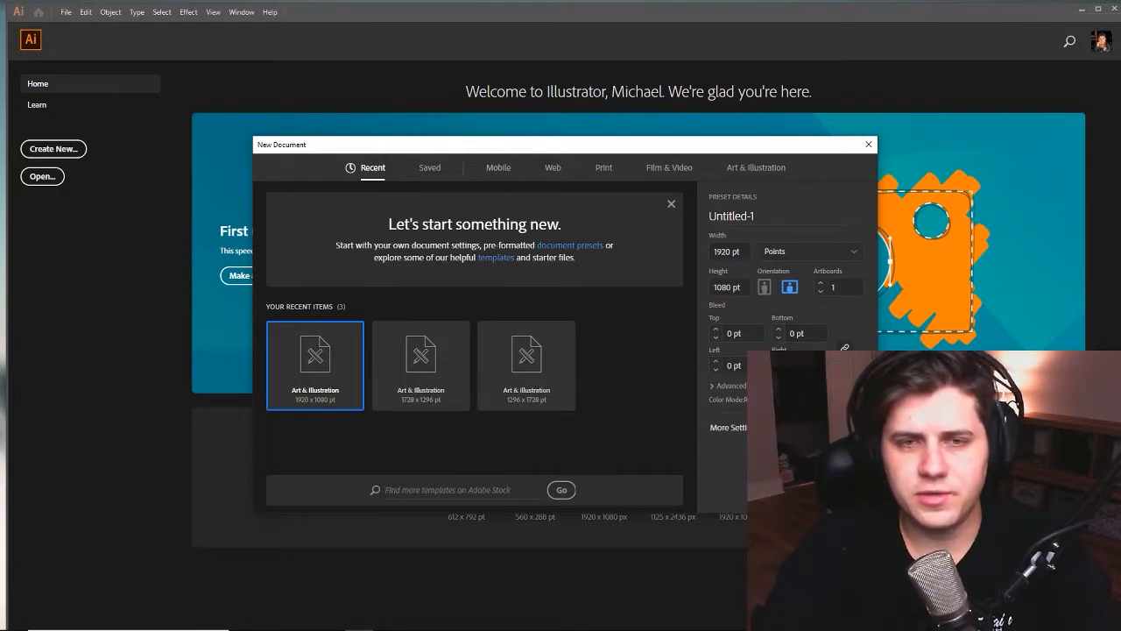
pyautogui.moveTo(409, 146); pyautogui.dragTo(379, 143)
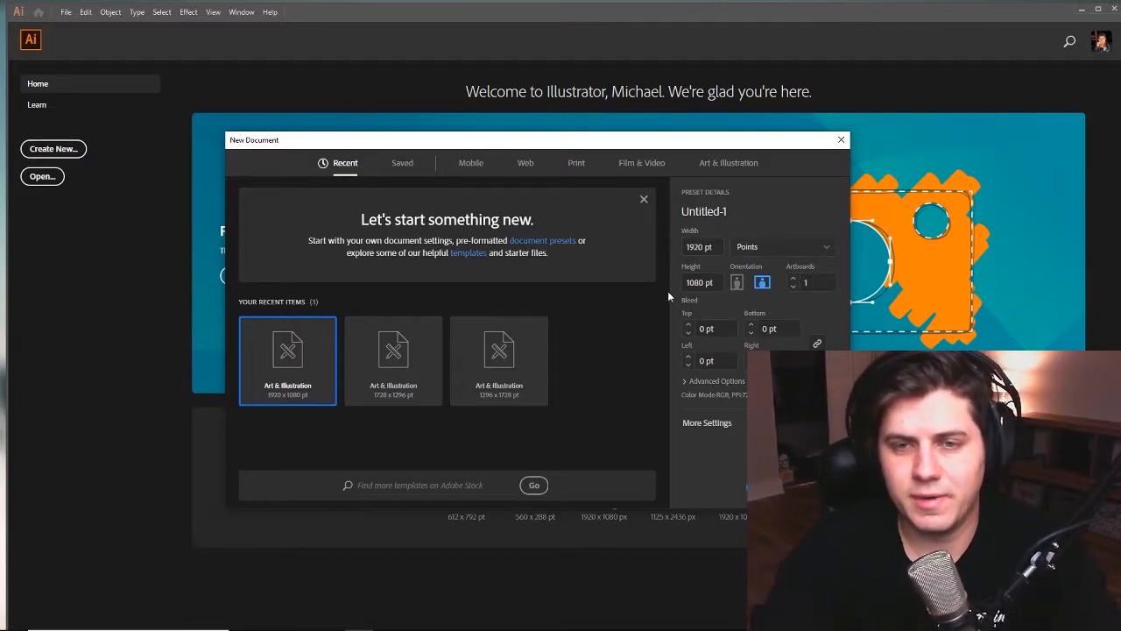
# - Name the new document Visual Finesse Logo and create it at 1920 × 1080 pt in landscape orientation
pyautogui.click(739, 211)
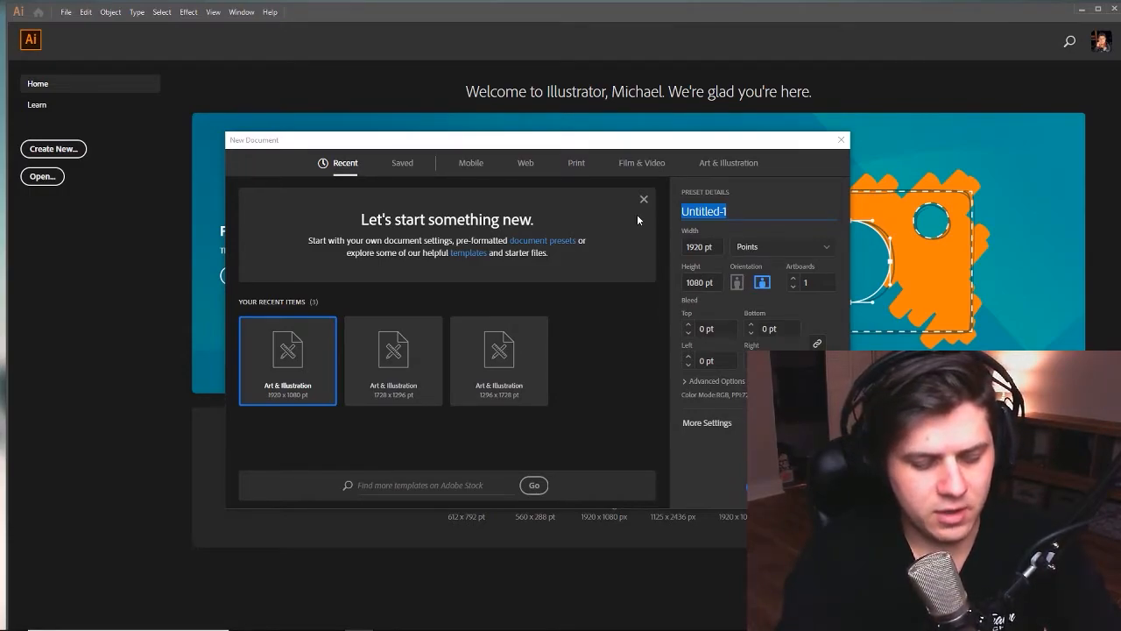
pyautogui.write('Visual Finesse Logo')
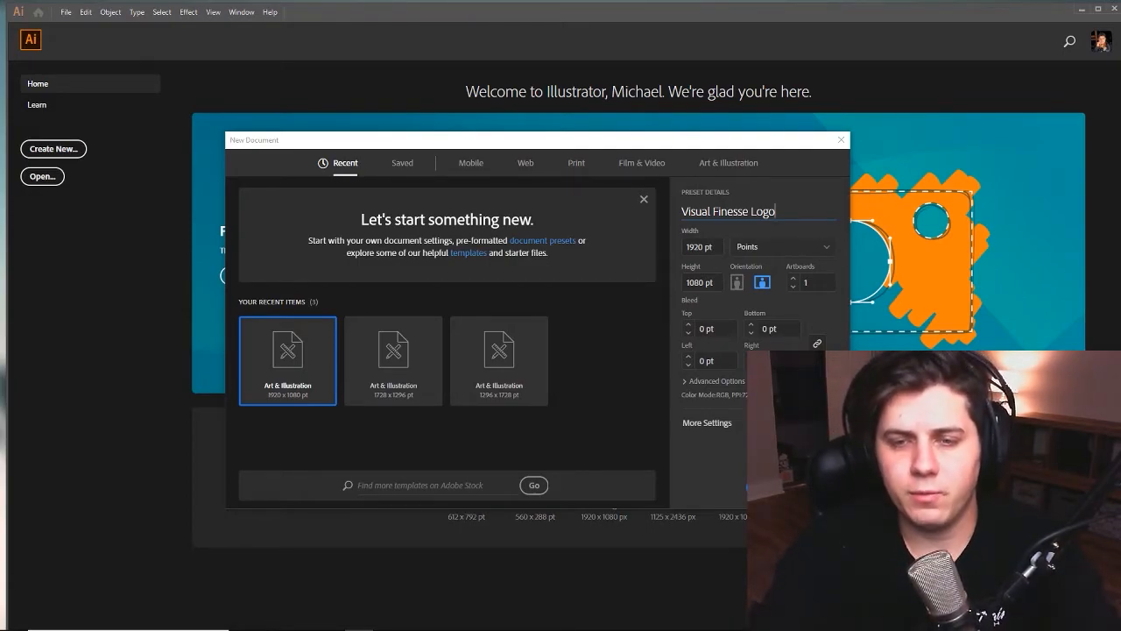
pyautogui.click(740, 381)
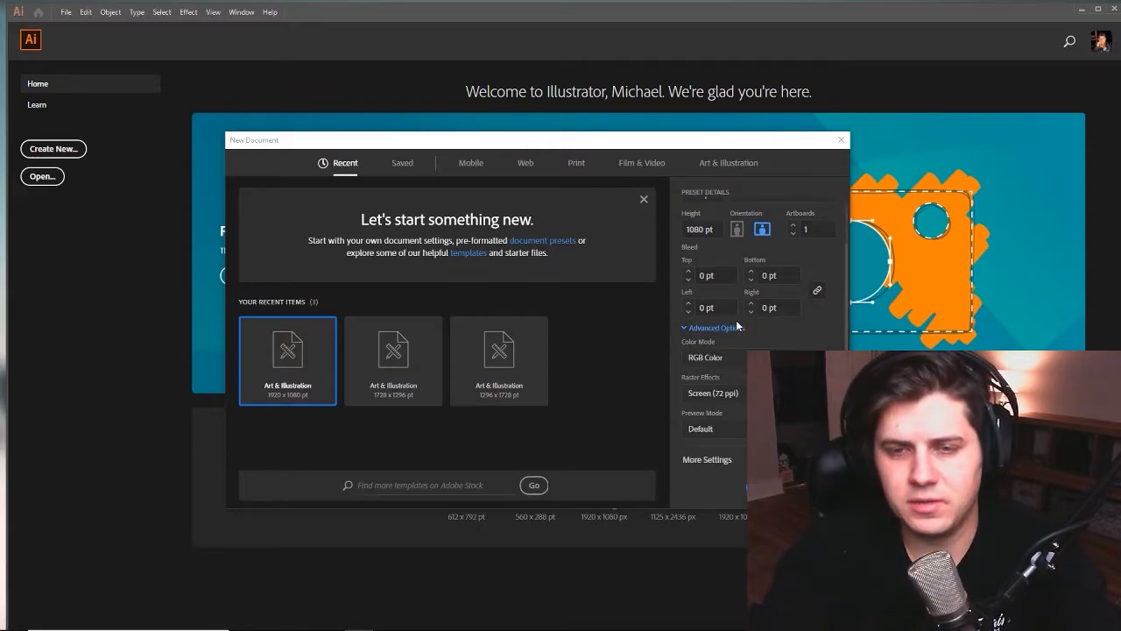
pyautogui.click(736, 329)
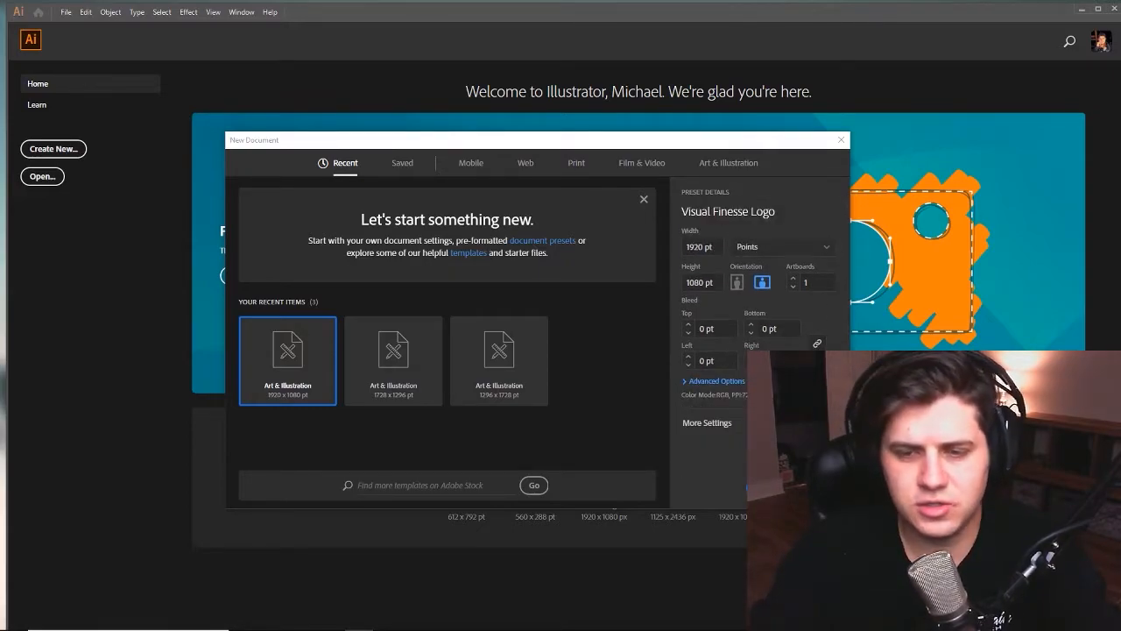
pyautogui.press('Escape')
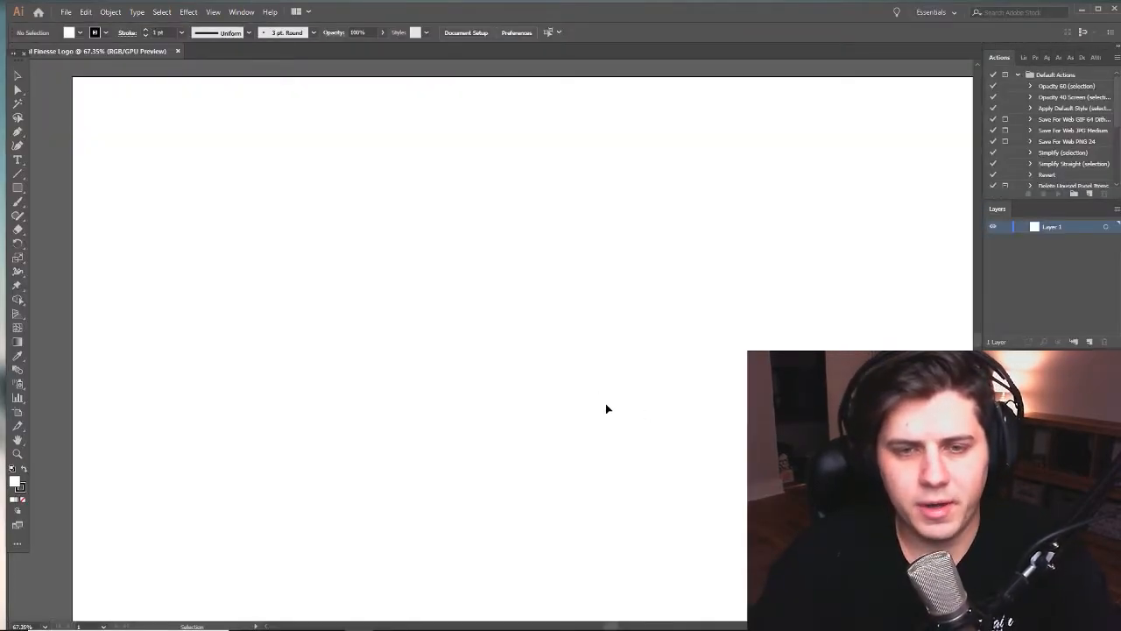
# - Draw three extra artboards: one about 1229 × 1305 pt beside the original and two above it
pyautogui.moveTo(730, 364); pyautogui.dragTo(601, 340)
pyautogui.press('z')
pyautogui.keyDown('alt'); pyautogui.click(556, 319); pyautogui.keyUp('alt')
pyautogui.keyDown('alt'); pyautogui.click(557, 319); pyautogui.keyUp('alt')
pyautogui.moveTo(505, 328); pyautogui.dragTo(557, 315)
pyautogui.moveTo(257, 434); pyautogui.dragTo(256, 483)
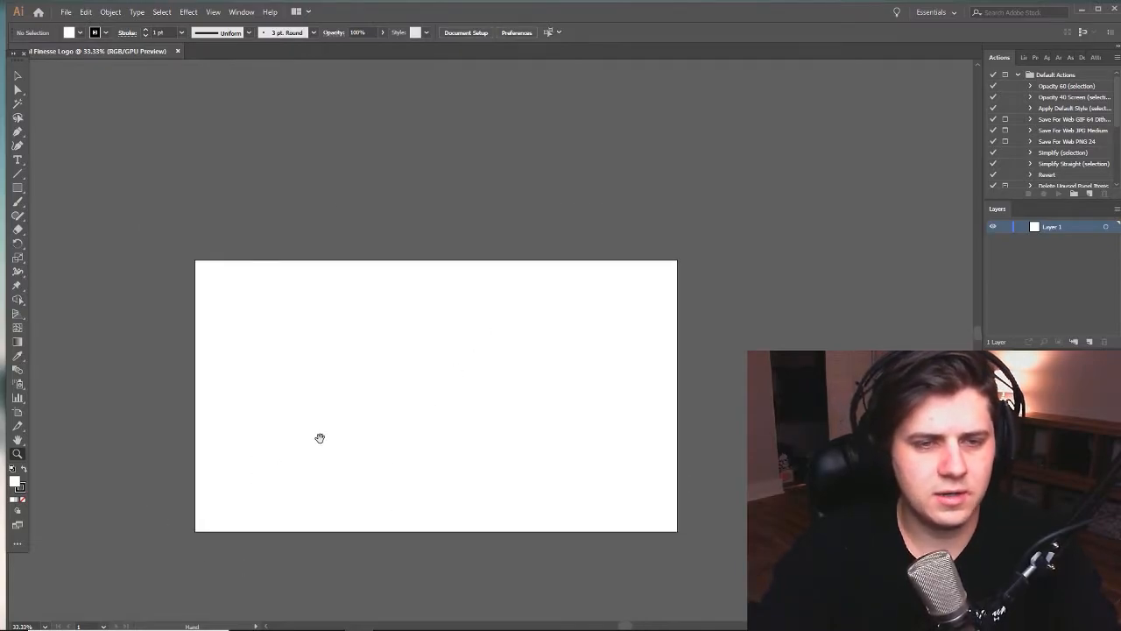
pyautogui.moveTo(321, 436); pyautogui.dragTo(331, 407)
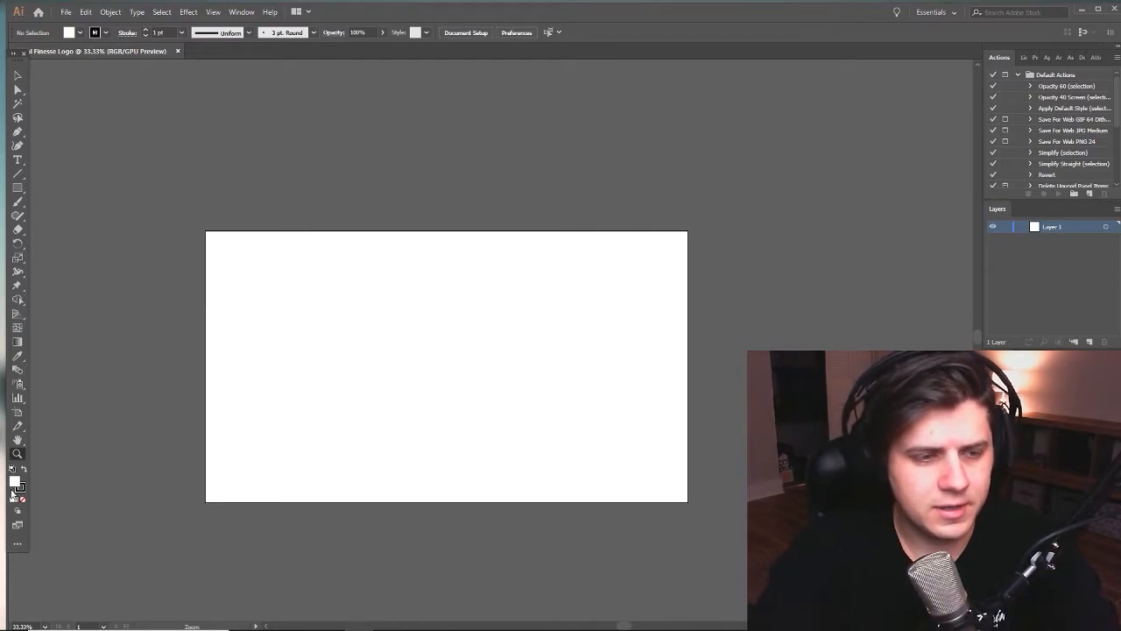
pyautogui.click(18, 415)
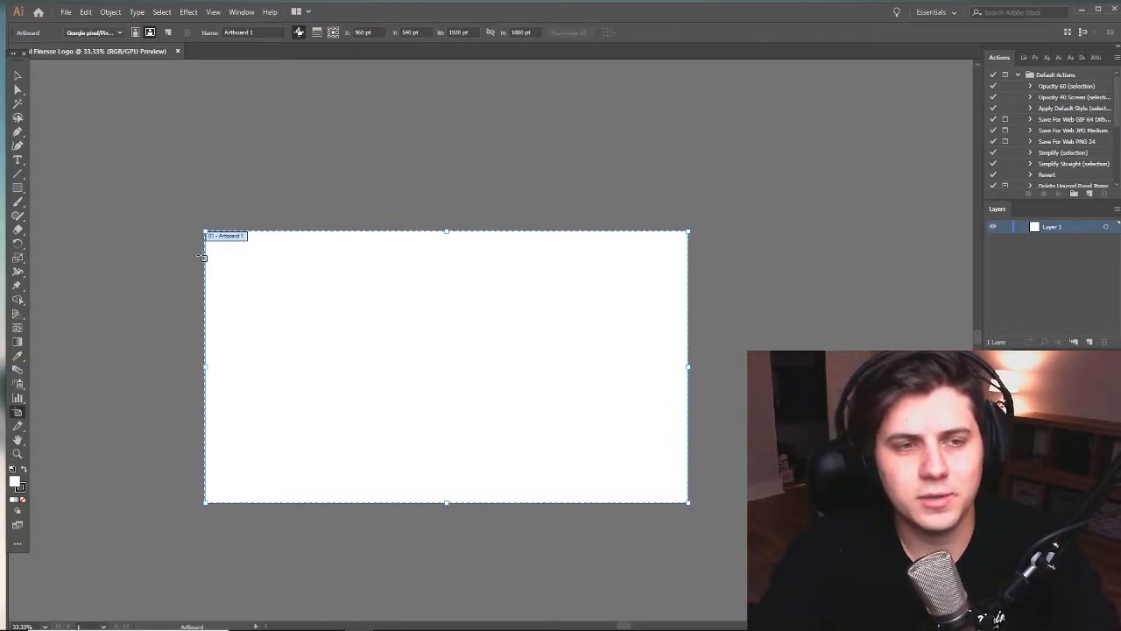
pyautogui.hscroll(-5, 350, 245)
pyautogui.moveTo(118, 180); pyautogui.dragTo(428, 510)
pyautogui.scroll(5, 508, 348)
pyautogui.hscroll(2, 456, 263)
pyautogui.moveTo(421, 159); pyautogui.dragTo(817, 287)
pyautogui.moveTo(805, 103); pyautogui.dragTo(535, 289)
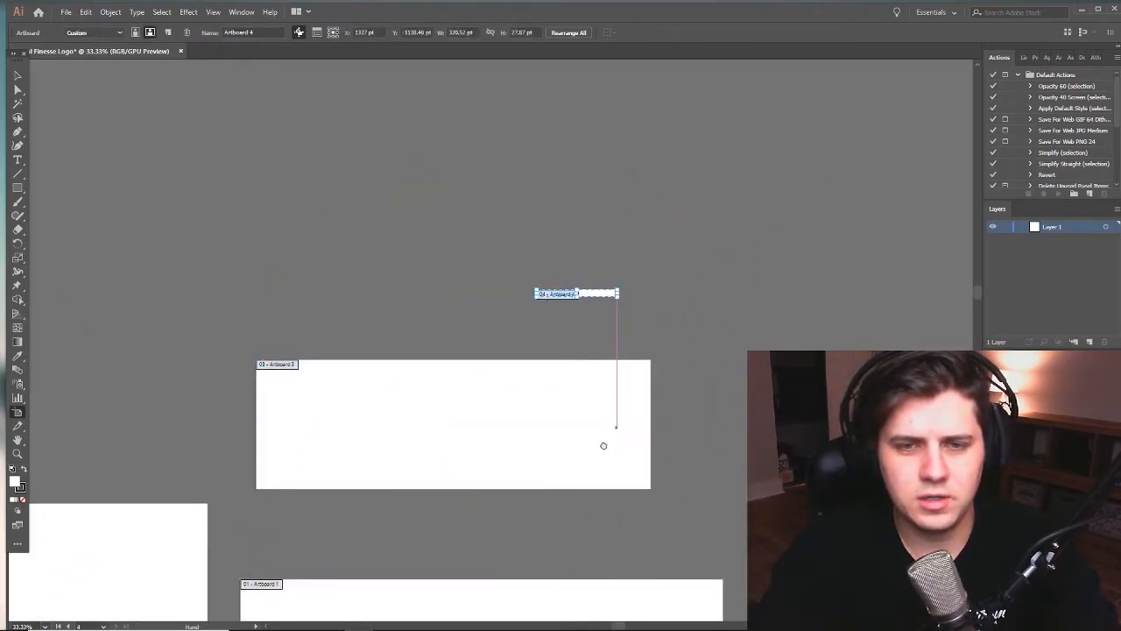
pyautogui.moveTo(603, 448); pyautogui.dragTo(656, 298)
pyautogui.press('v')
pyautogui.moveTo(388, 430); pyautogui.dragTo(432, 364)
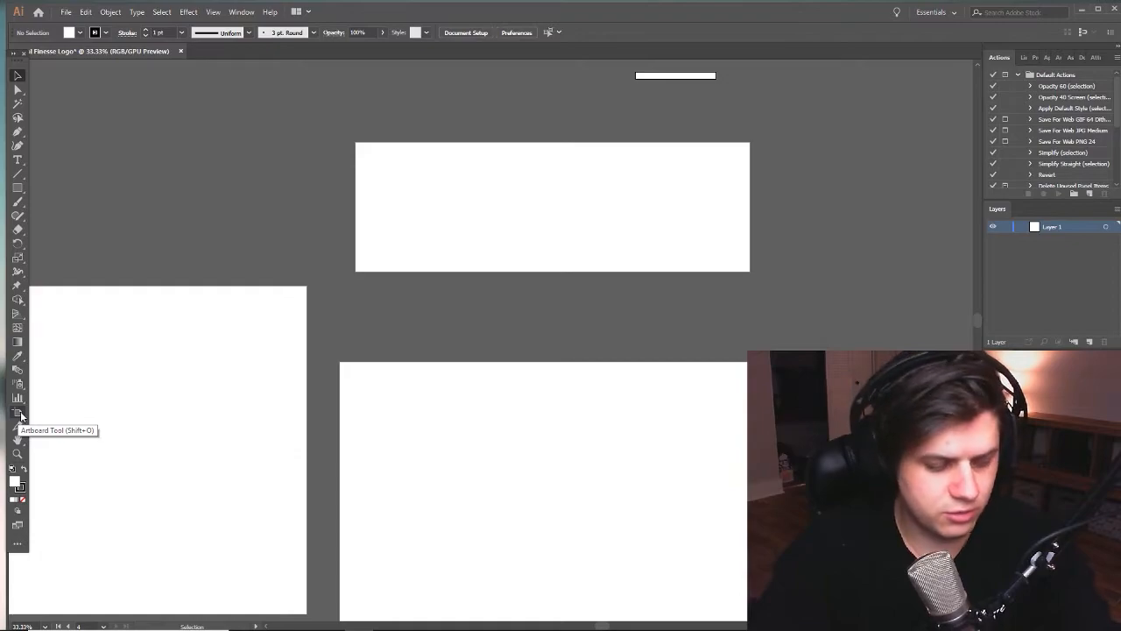
# - Delete the three extra artboards surrounding the original one
pyautogui.click(21, 415)
pyautogui.moveTo(531, 346); pyautogui.dragTo(674, 280)
pyautogui.click(370, 346)
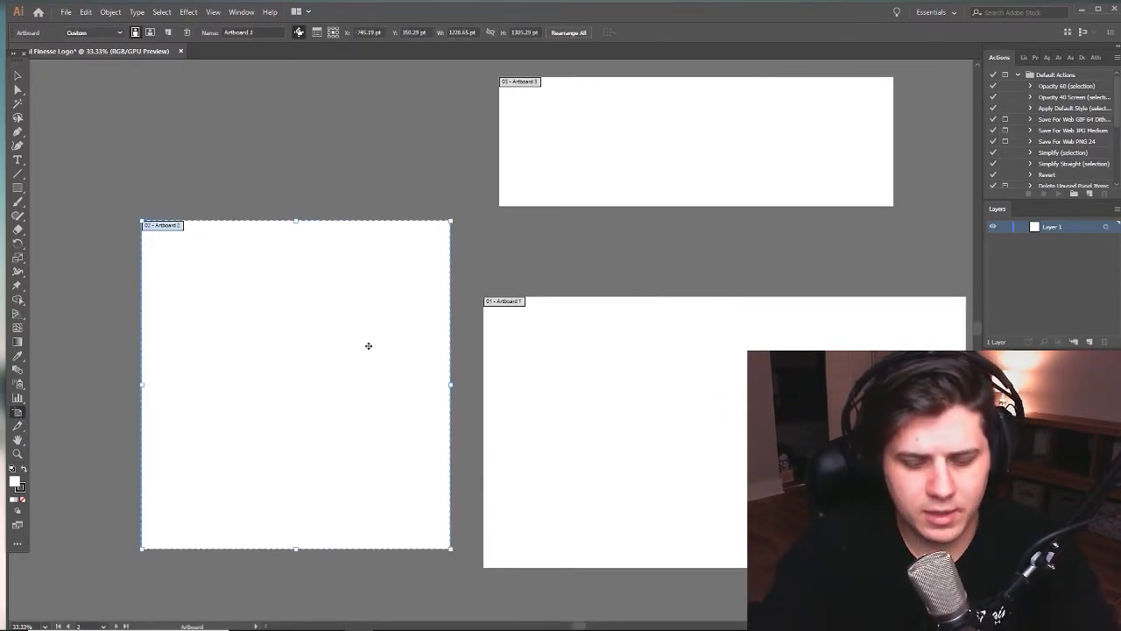
pyautogui.press('Delete')
pyautogui.click(597, 164)
pyautogui.press('Delete')
pyautogui.moveTo(677, 176); pyautogui.dragTo(484, 371)
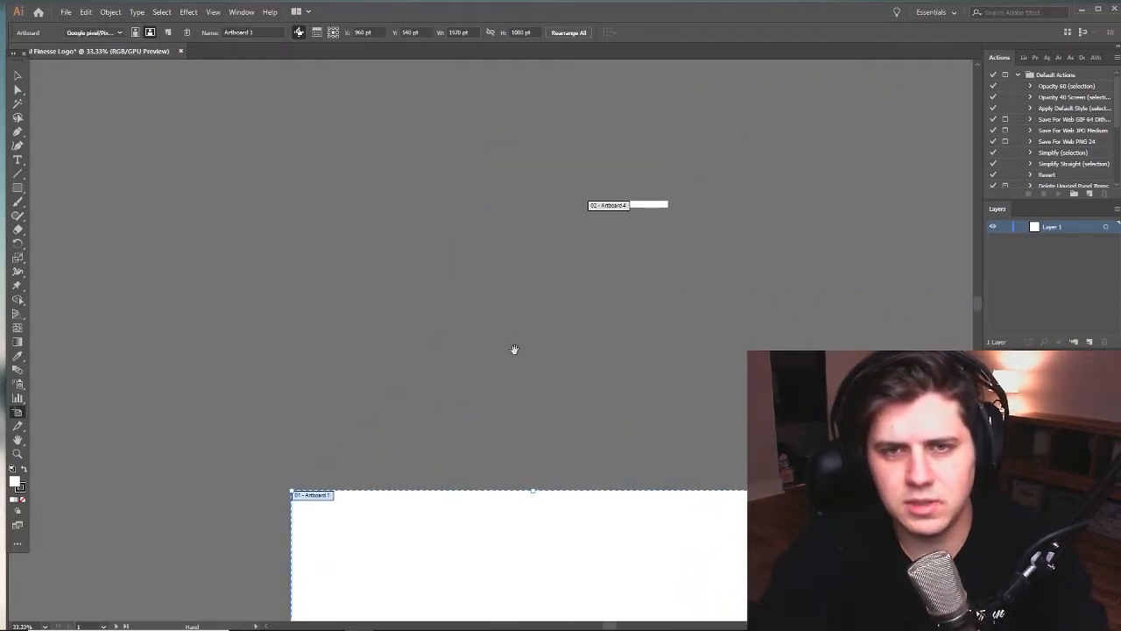
pyautogui.click(638, 210)
pyautogui.press('Delete')
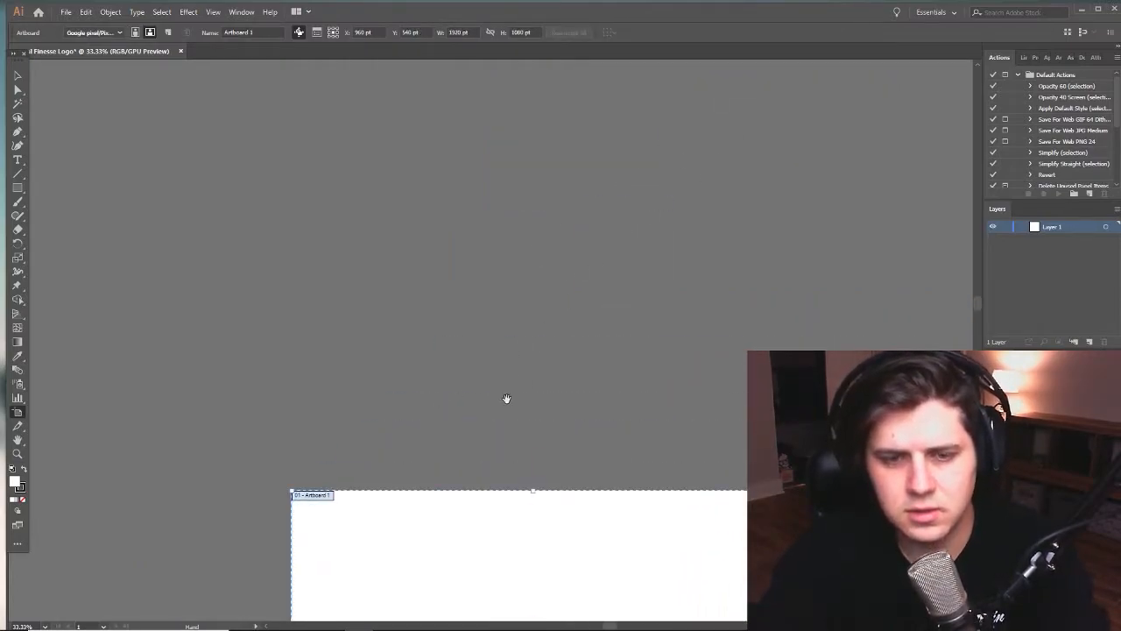
pyautogui.moveTo(500, 514); pyautogui.dragTo(482, 293)
pyautogui.press('v')
pyautogui.moveTo(648, 405); pyautogui.dragTo(533, 335)
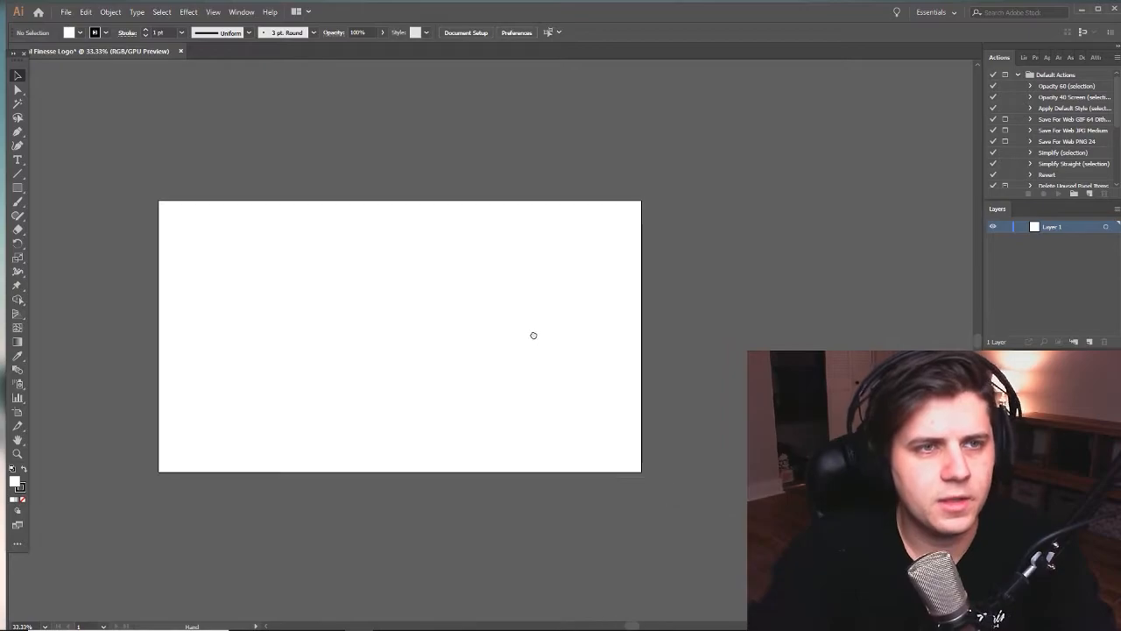
pyautogui.moveTo(238, 328); pyautogui.dragTo(264, 358)
pyautogui.moveTo(398, 361); pyautogui.dragTo(421, 391)
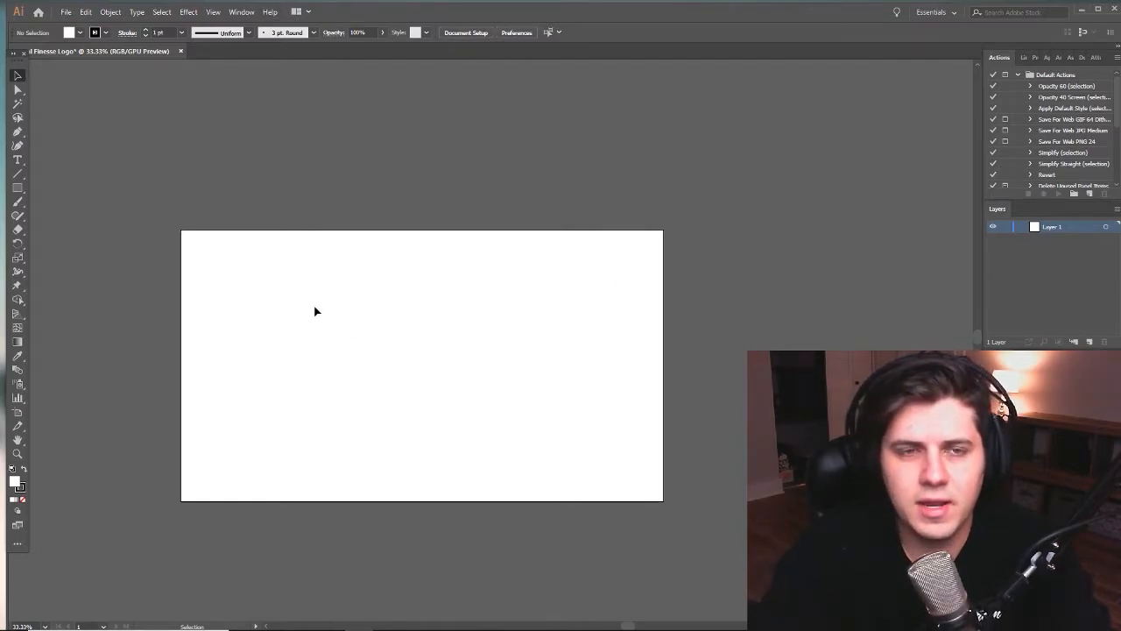
pyautogui.moveTo(551, 325); pyautogui.dragTo(639, 323)
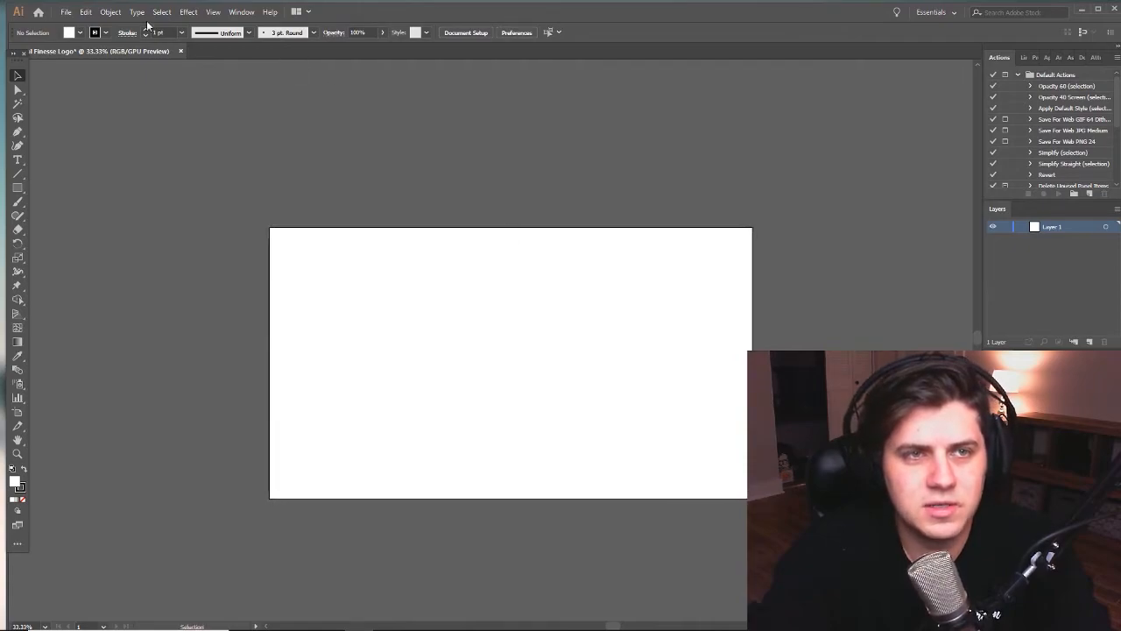
# - Undock the tools and move them over the canvas, then expand, reposition and collapse the floating Transform controls
pyautogui.moveTo(21, 64); pyautogui.dragTo(52, 108)
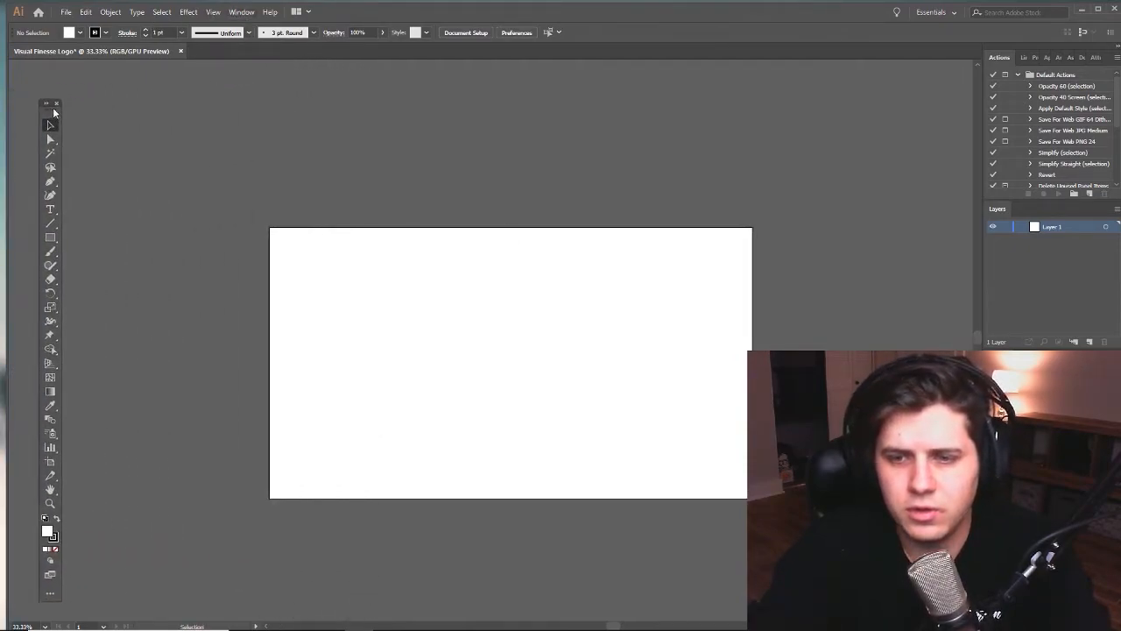
pyautogui.moveTo(816, 392); pyautogui.dragTo(563, 145)
pyautogui.click(563, 129)
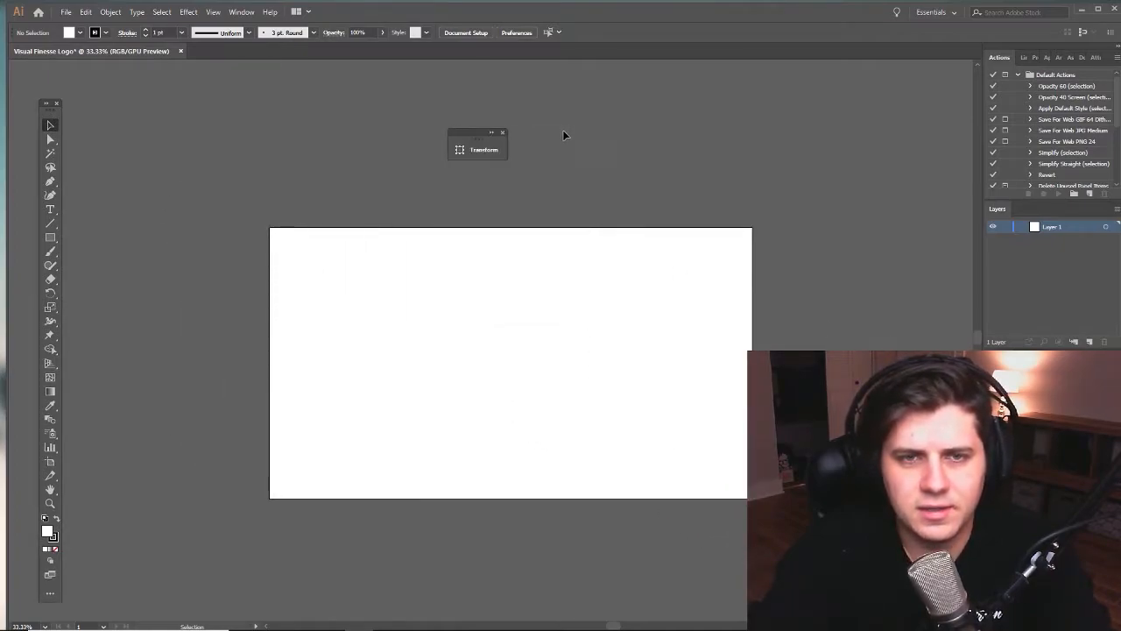
pyautogui.click(492, 133)
pyautogui.moveTo(505, 133); pyautogui.dragTo(840, 322)
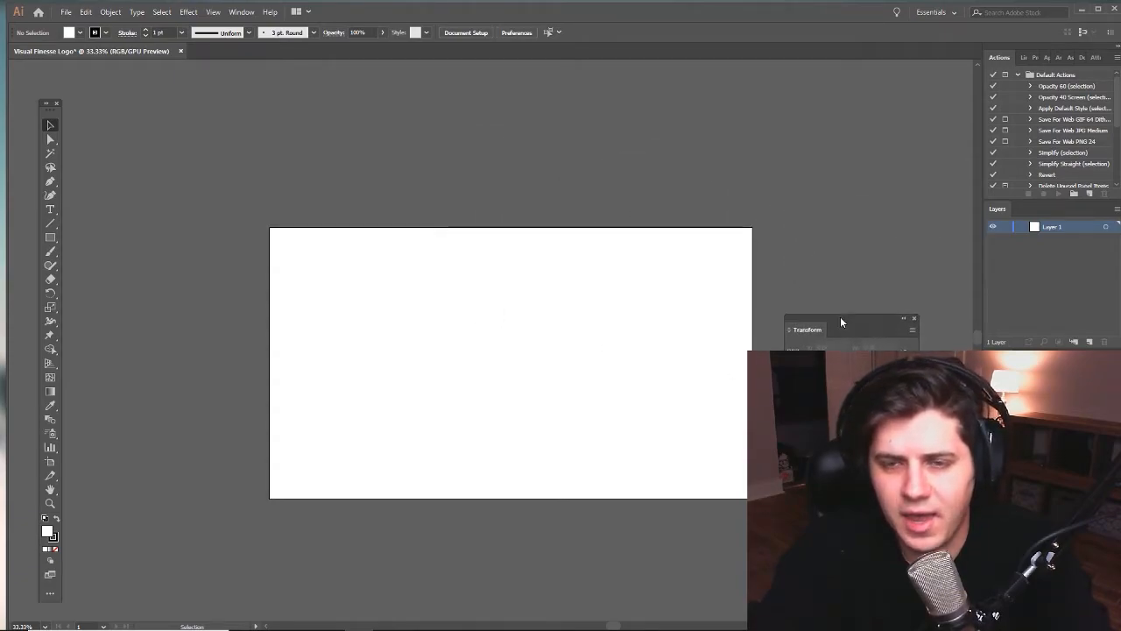
pyautogui.click(904, 318)
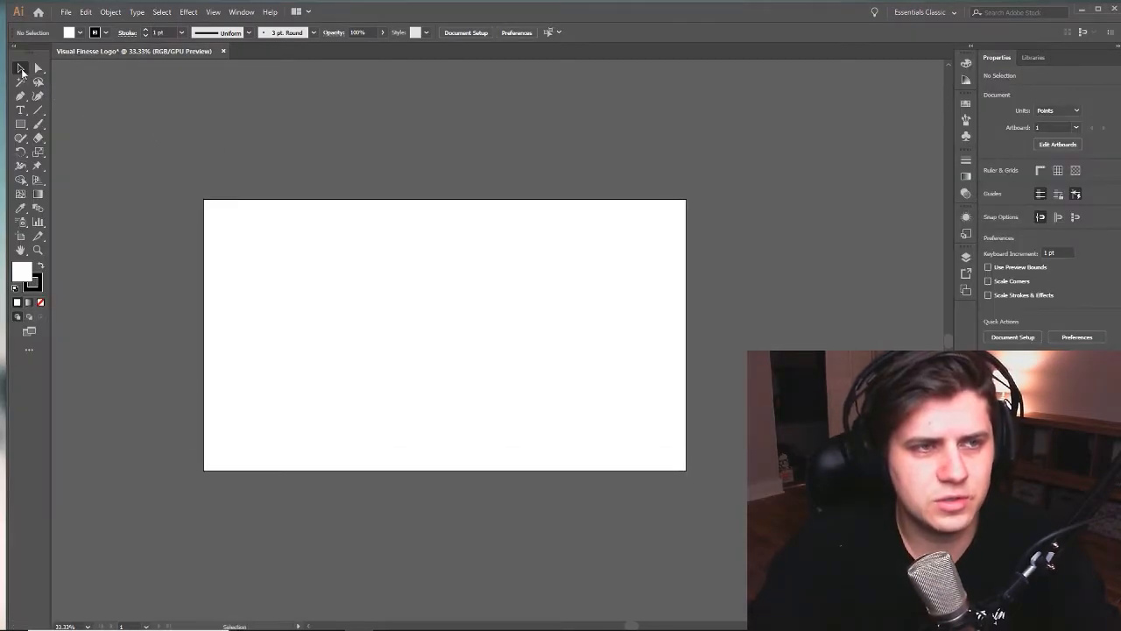
pyautogui.press('space')
pyautogui.moveTo(370, 271); pyautogui.dragTo(481, 301)
pyautogui.moveTo(311, 248); pyautogui.dragTo(298, 233)
pyautogui.press('space')
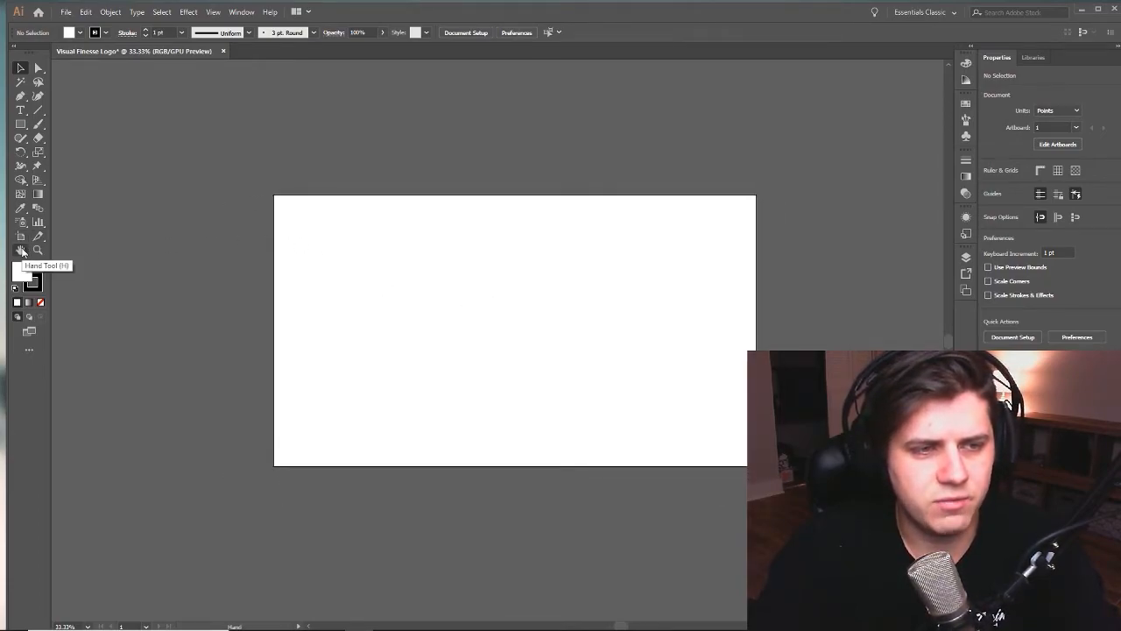
pyautogui.press('h')
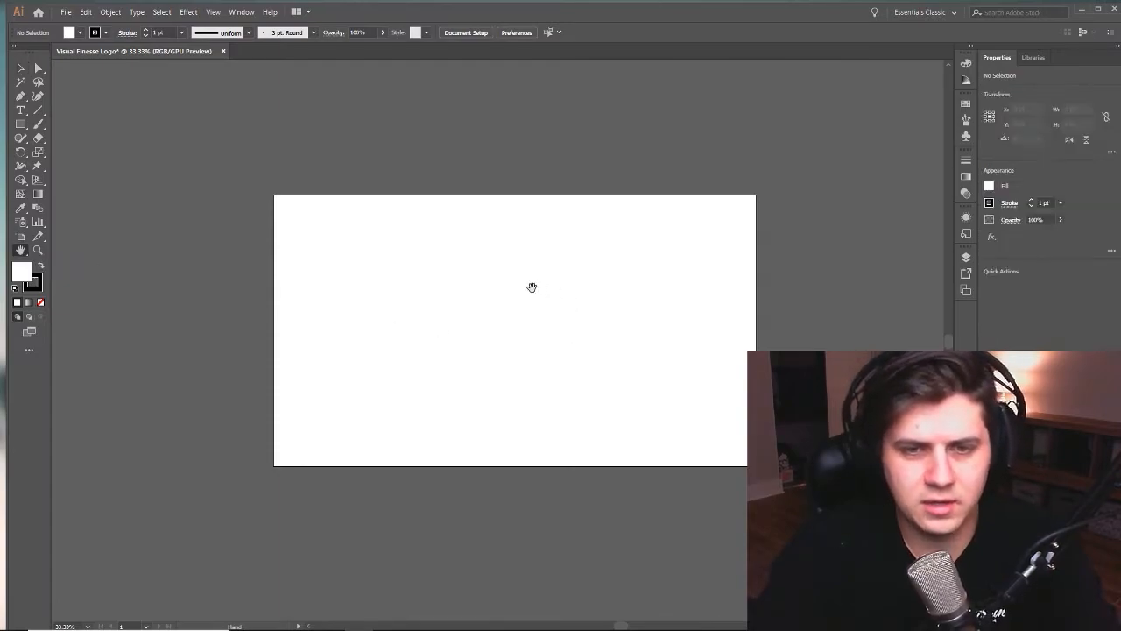
pyautogui.moveTo(547, 262)
pyautogui.mouseDown()
pyautogui.moveTo(616, 273)
pyautogui.moveTo(432, 240)
pyautogui.moveTo(678, 298)
pyautogui.moveTo(553, 279)
pyautogui.mouseUp()
pyautogui.press('v')
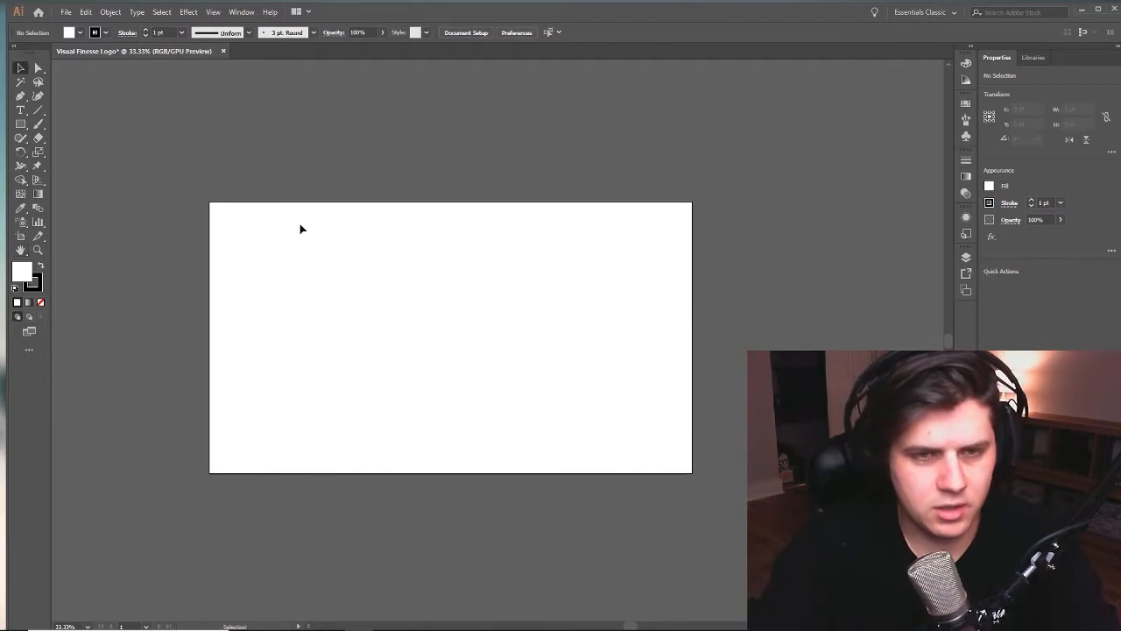
pyautogui.moveTo(458, 254); pyautogui.dragTo(487, 273)
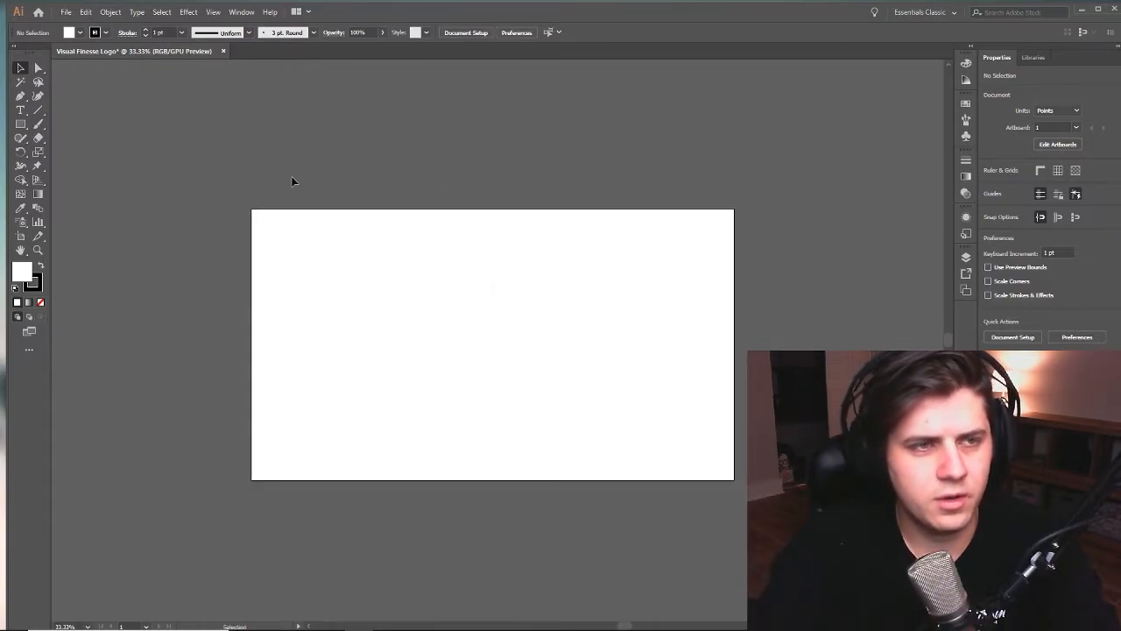
# - Look through the alternative tools grouped with the Type and Pen tools, and activate the Rectangle tool
pyautogui.click(24, 128)
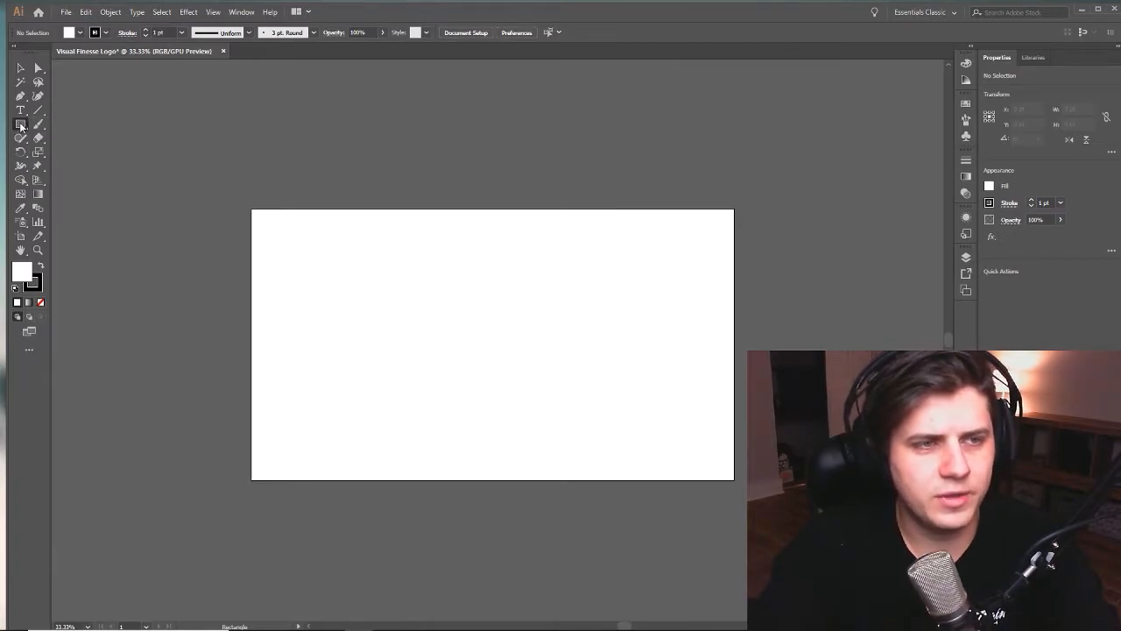
pyautogui.click(21, 113)
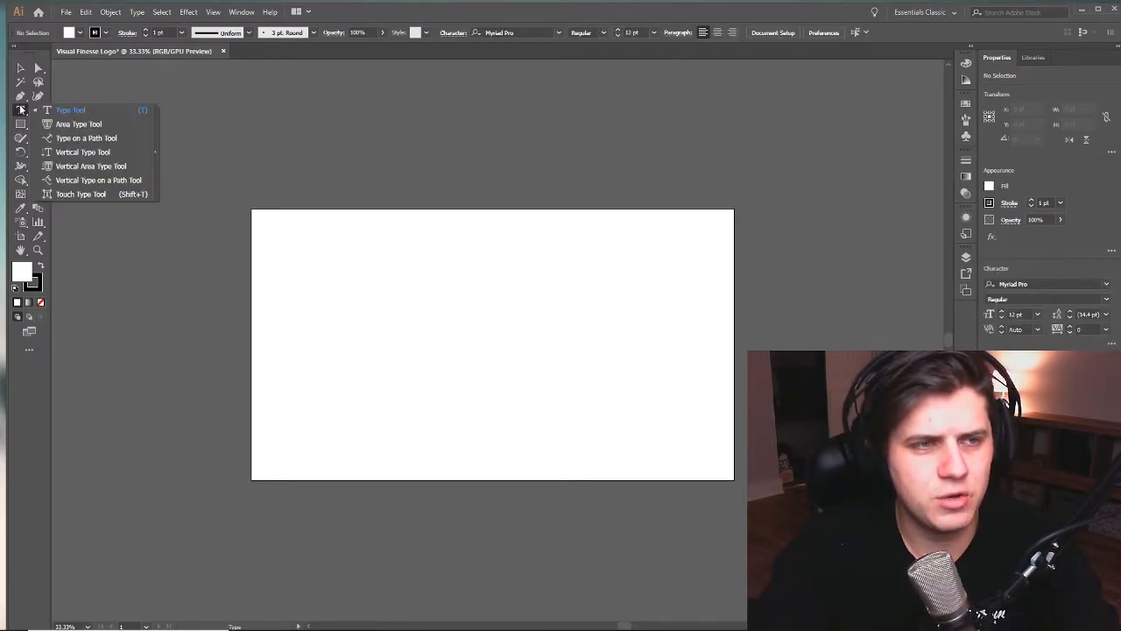
pyautogui.click(19, 97)
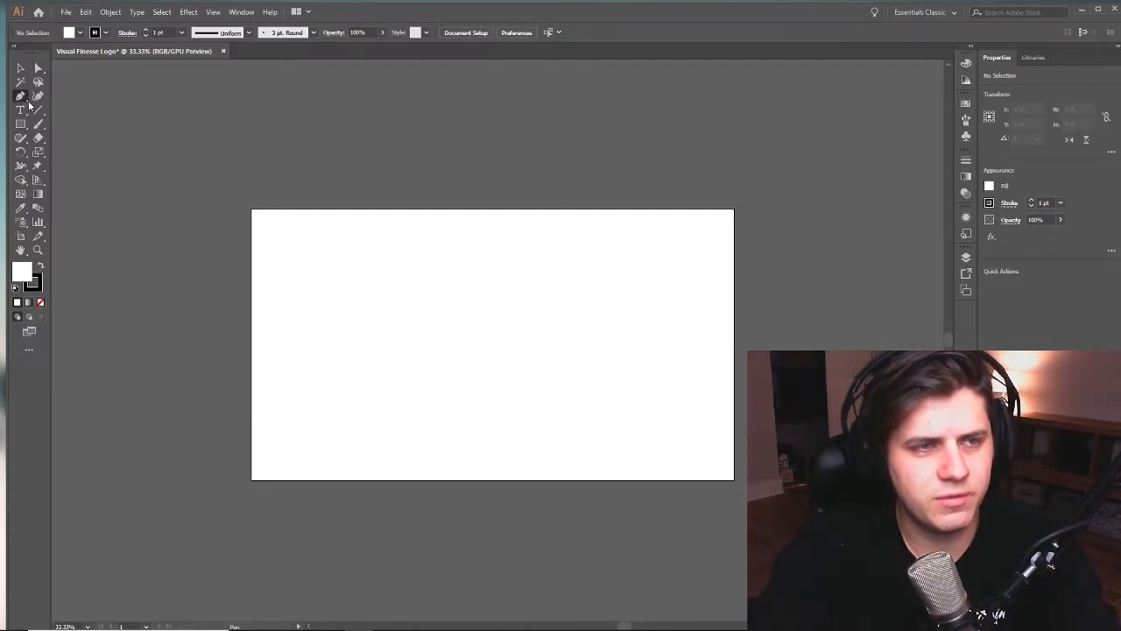
pyautogui.click(21, 99)
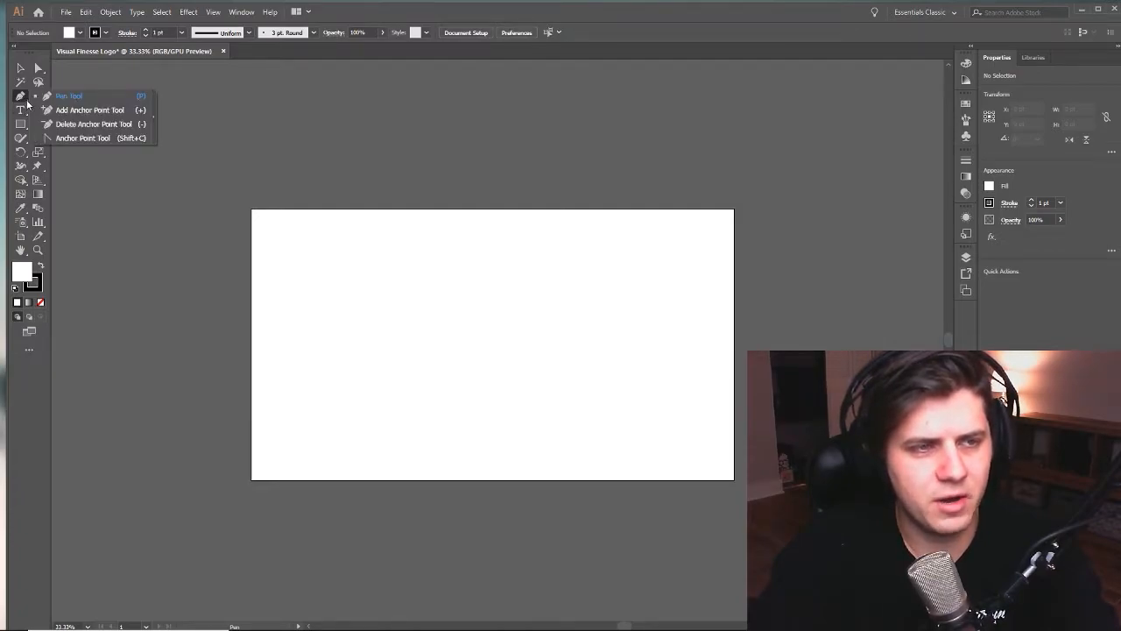
pyautogui.click(21, 98)
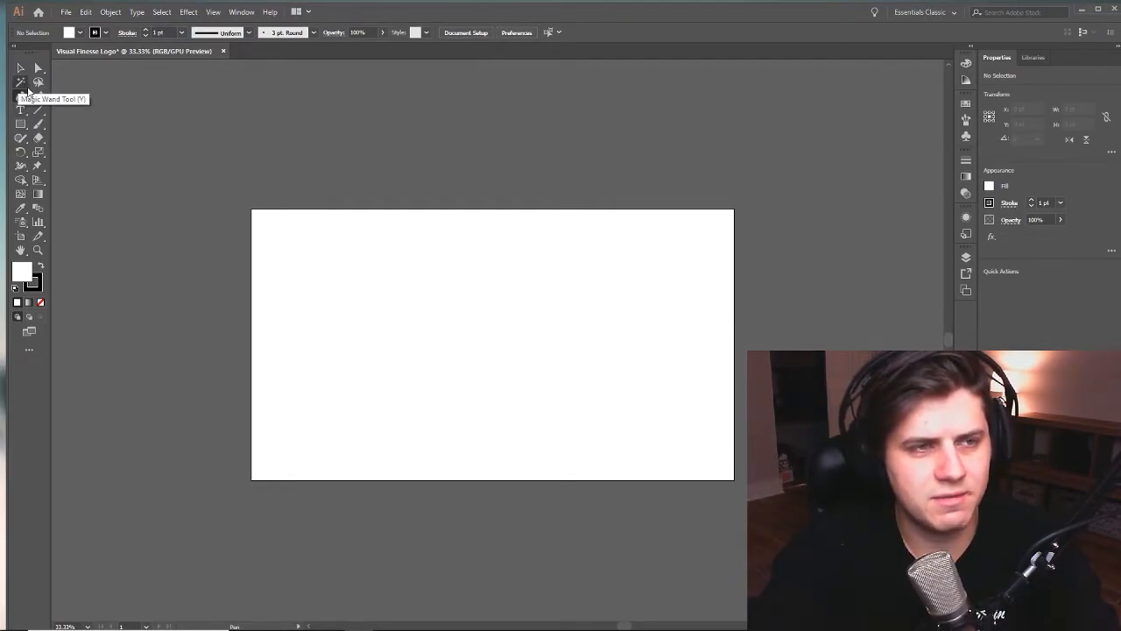
pyautogui.click(22, 126)
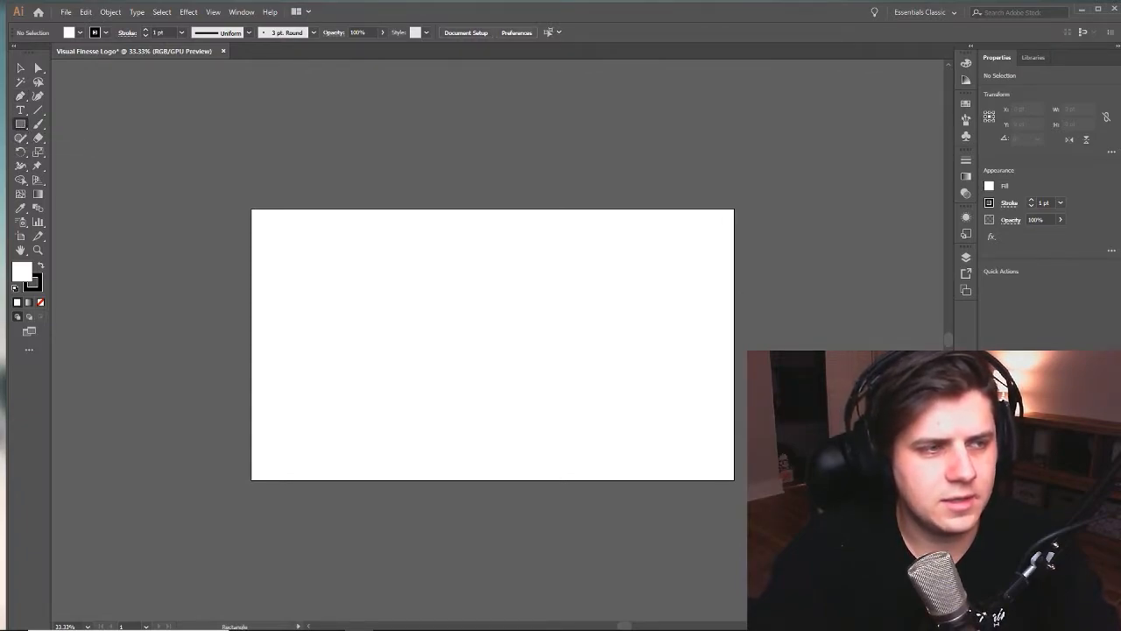
# - Switch to Photos to view the reference logo and reposition its window over the artboard
pyautogui.hotkey('alt', 'Tab')
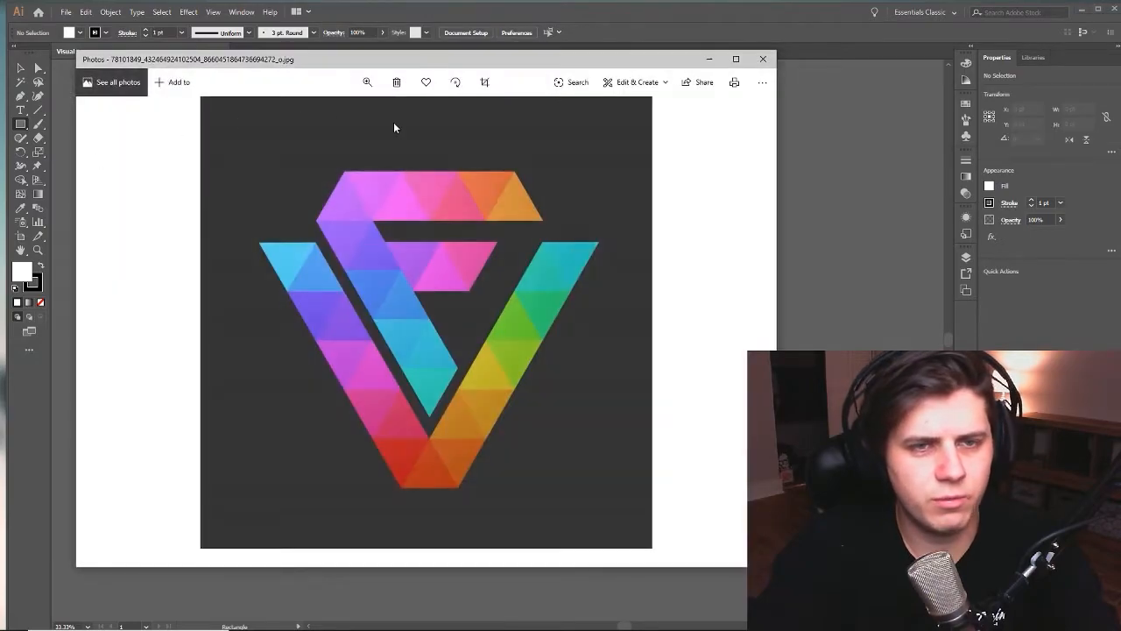
pyautogui.moveTo(415, 60); pyautogui.dragTo(479, 66)
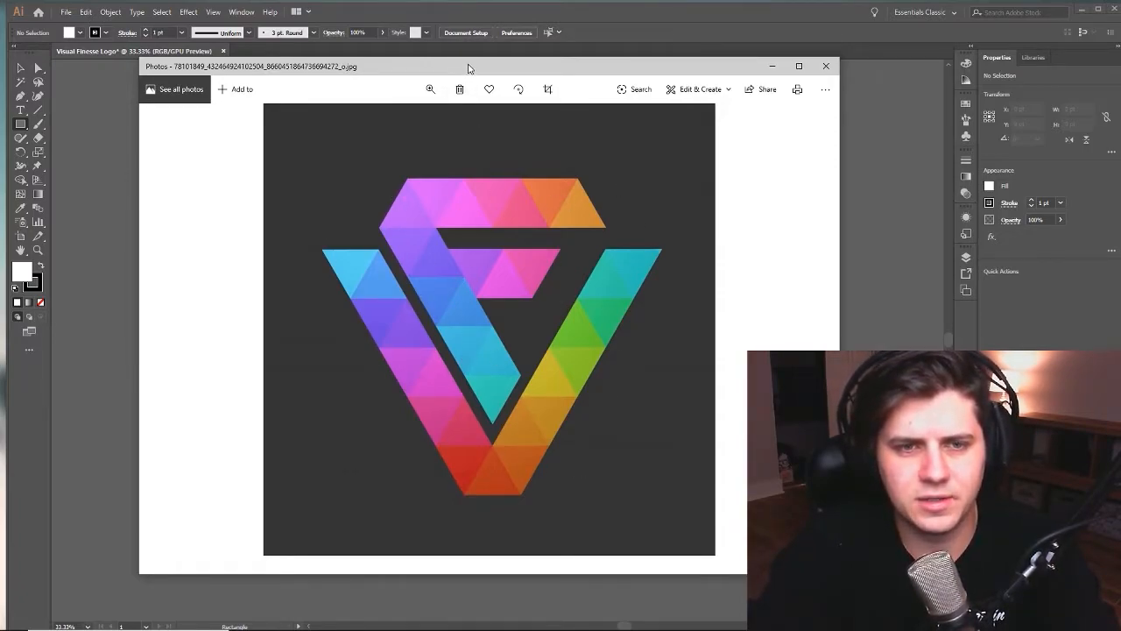
# - Switch back to Illustrator and draw a six-sided polygon about 1119 by 1287 pt over the artboard with the Polygon tool
pyautogui.hotkey('alt', 'Tab')
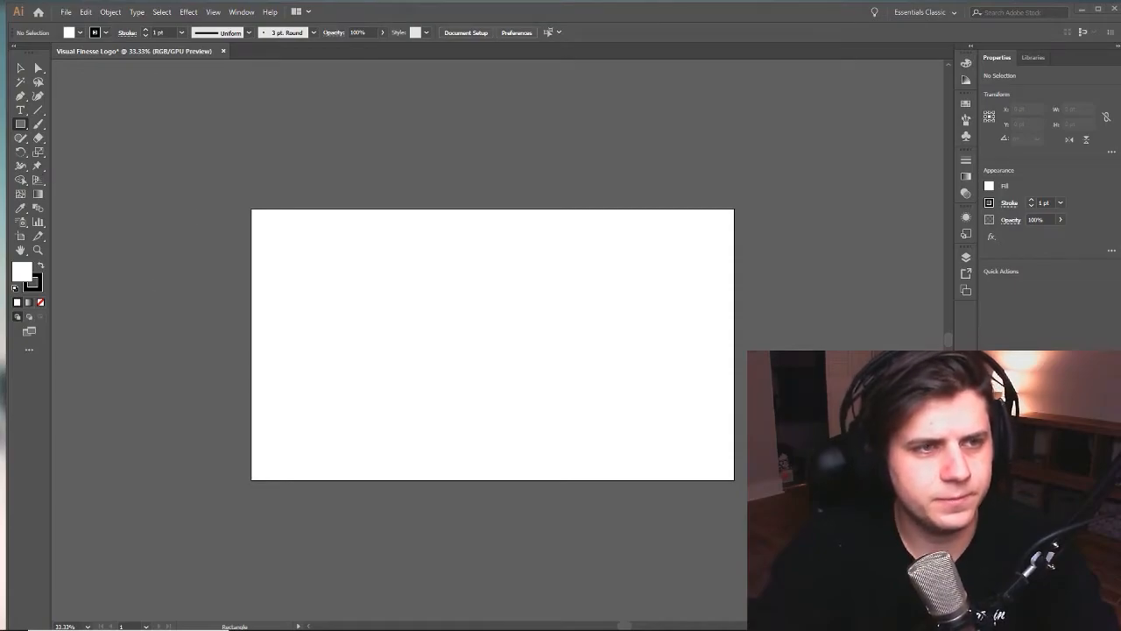
pyautogui.click(22, 125)
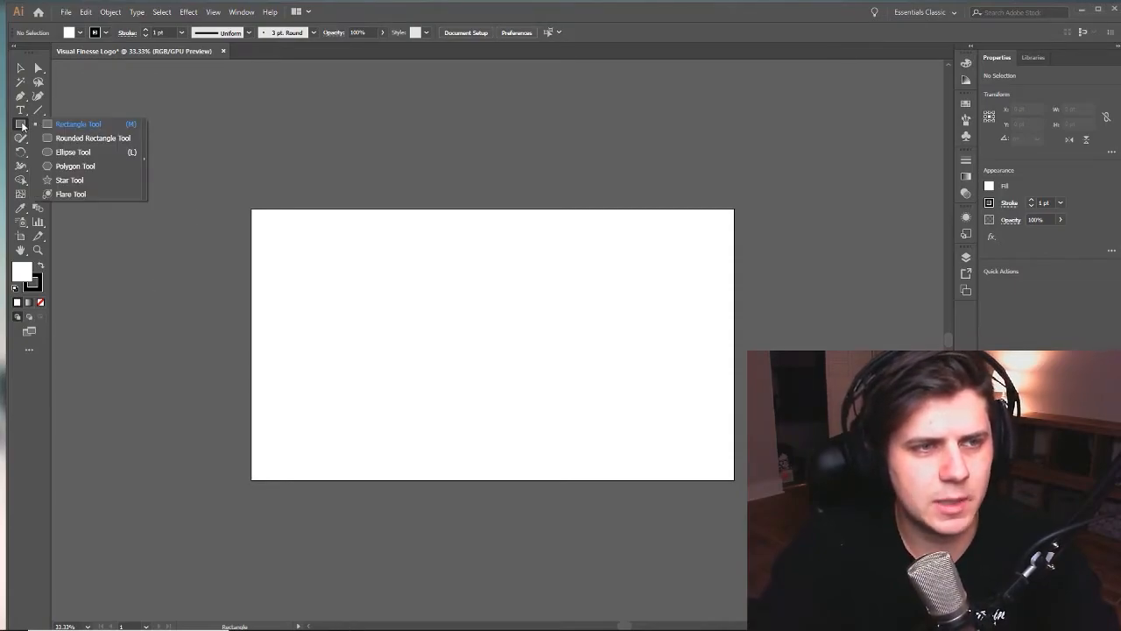
pyautogui.click(96, 164)
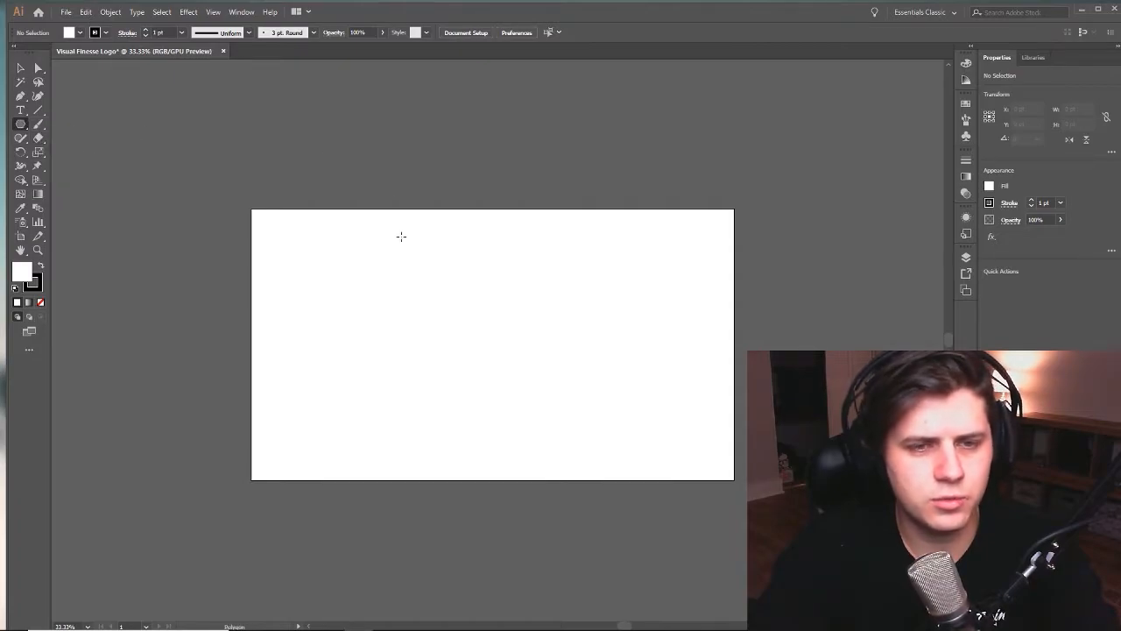
pyautogui.moveTo(403, 265); pyautogui.dragTo(544, 345)
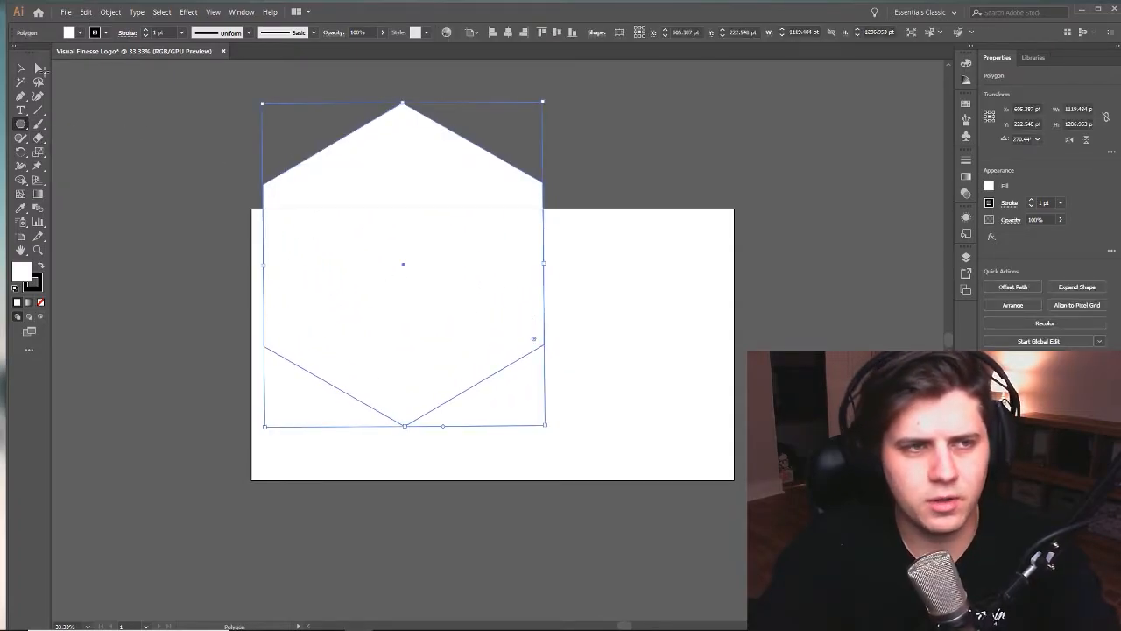
# - Move the hexagon off the artboard onto the empty canvas beside its right edge
pyautogui.click(22, 72)
pyautogui.moveTo(506, 232); pyautogui.dragTo(850, 313)
pyautogui.moveTo(595, 416); pyautogui.dragTo(295, 389)
pyautogui.moveTo(533, 311); pyautogui.dragTo(610, 310)
pyautogui.moveTo(839, 308); pyautogui.dragTo(786, 359)
pyautogui.click(611, 313)
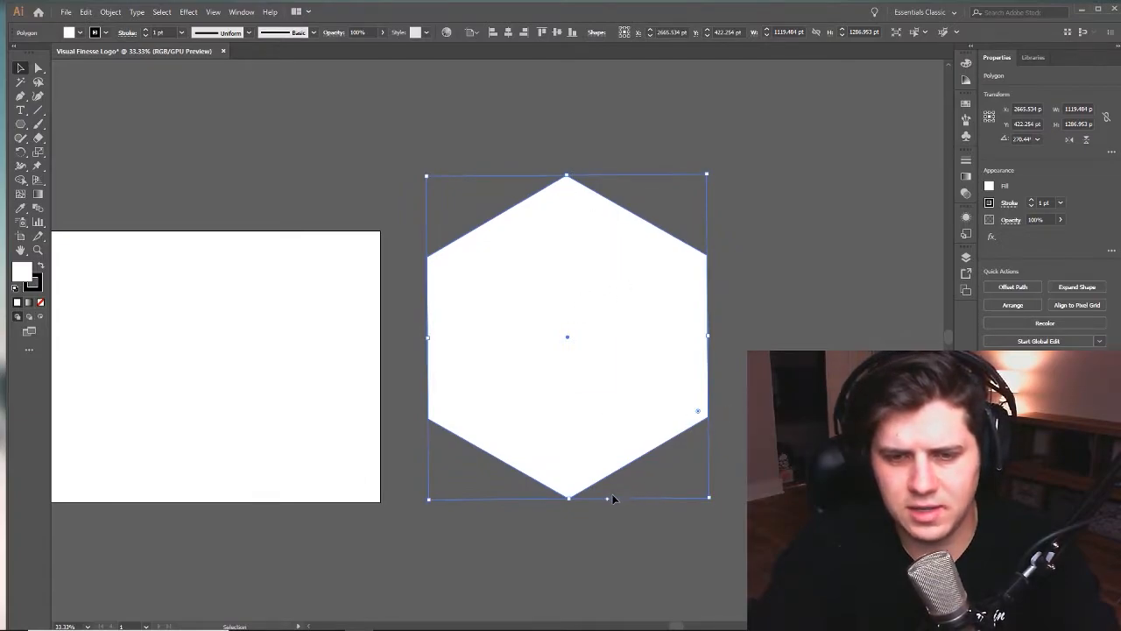
# - Try different side counts on the polygon, reduce it to three sides, and place the triangle beside the artboard
pyautogui.moveTo(608, 502); pyautogui.dragTo(449, 493)
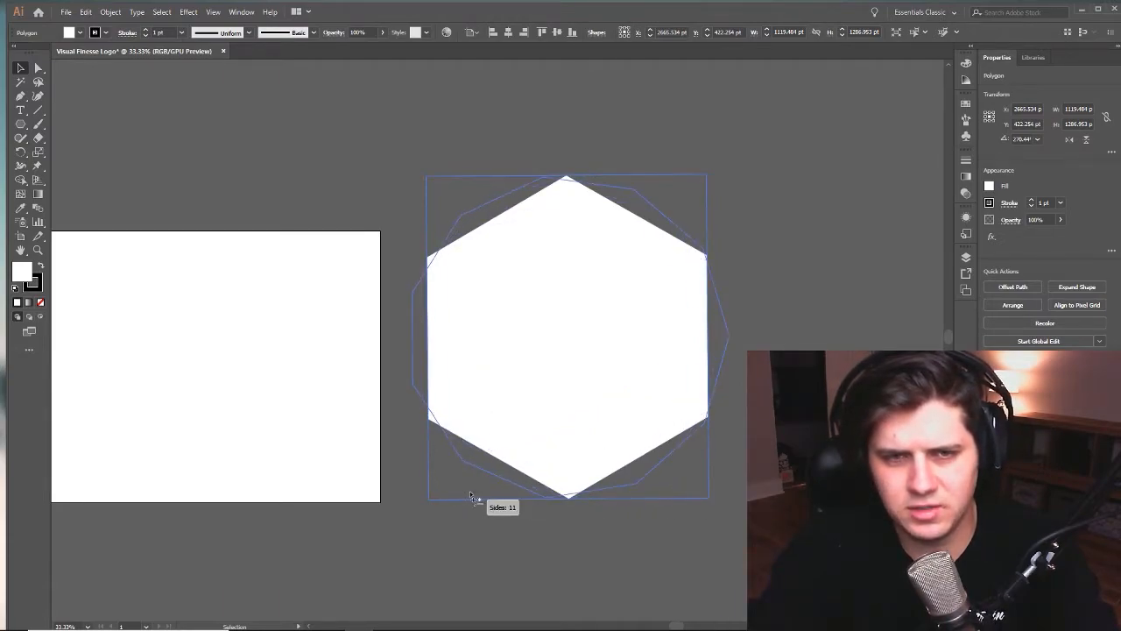
pyautogui.moveTo(471, 490); pyautogui.dragTo(600, 504)
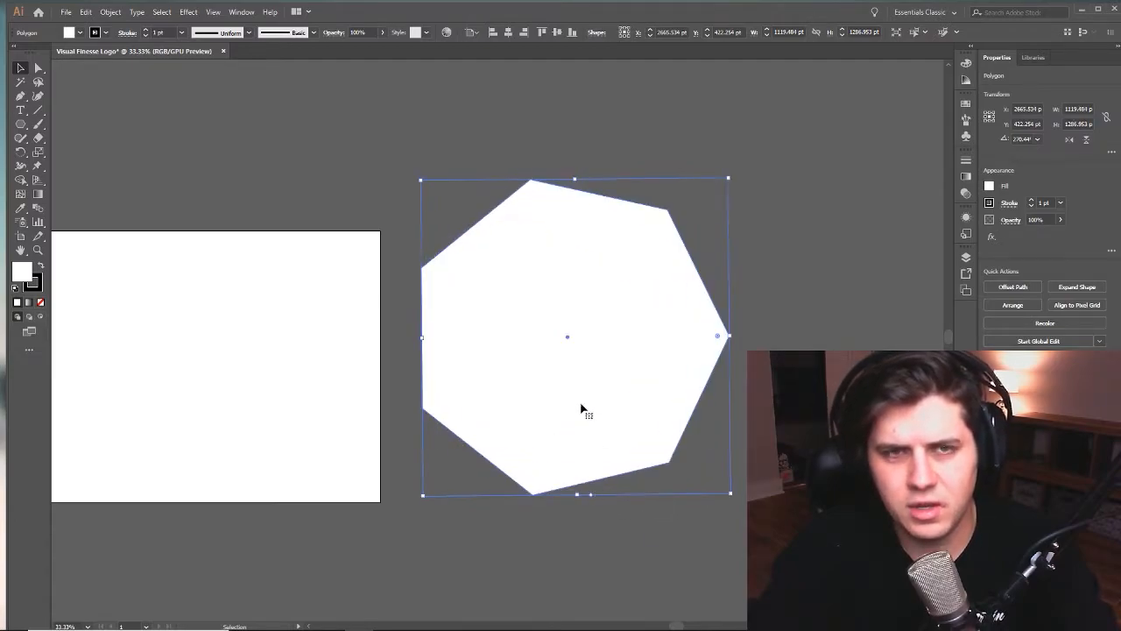
pyautogui.click(595, 32)
pyautogui.moveTo(501, 48); pyautogui.dragTo(433, 52)
pyautogui.click(753, 205)
pyautogui.moveTo(574, 320); pyautogui.dragTo(391, 305)
pyautogui.moveTo(482, 318); pyautogui.dragTo(617, 299)
pyautogui.click(727, 247)
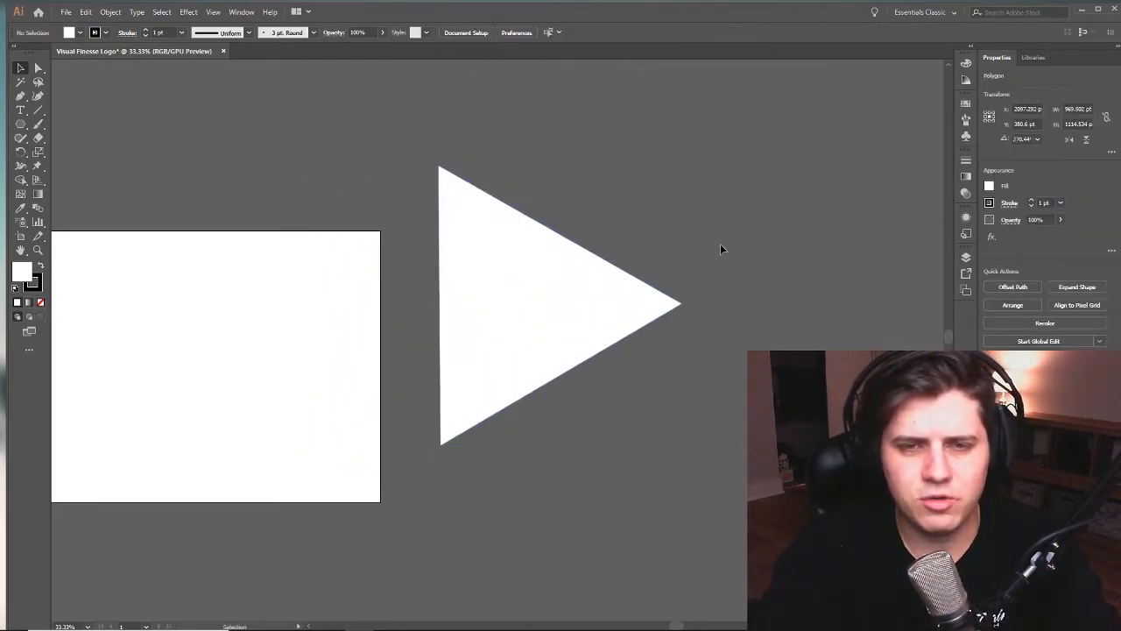
# - Rotate the triangle a quarter turn so it points upward, reposition it, and undo an extra tilt
pyautogui.click(501, 263)
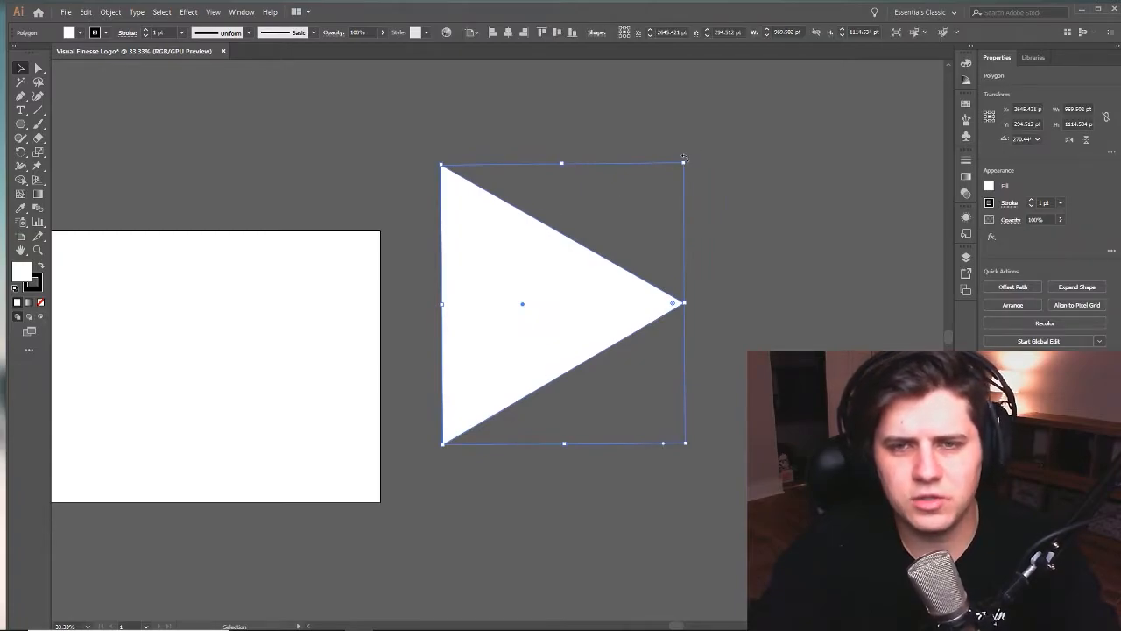
pyautogui.moveTo(687, 159); pyautogui.dragTo(377, 131)
pyautogui.click(706, 190)
pyautogui.moveTo(525, 250); pyautogui.dragTo(591, 278)
pyautogui.moveTo(730, 166); pyautogui.dragTo(725, 209)
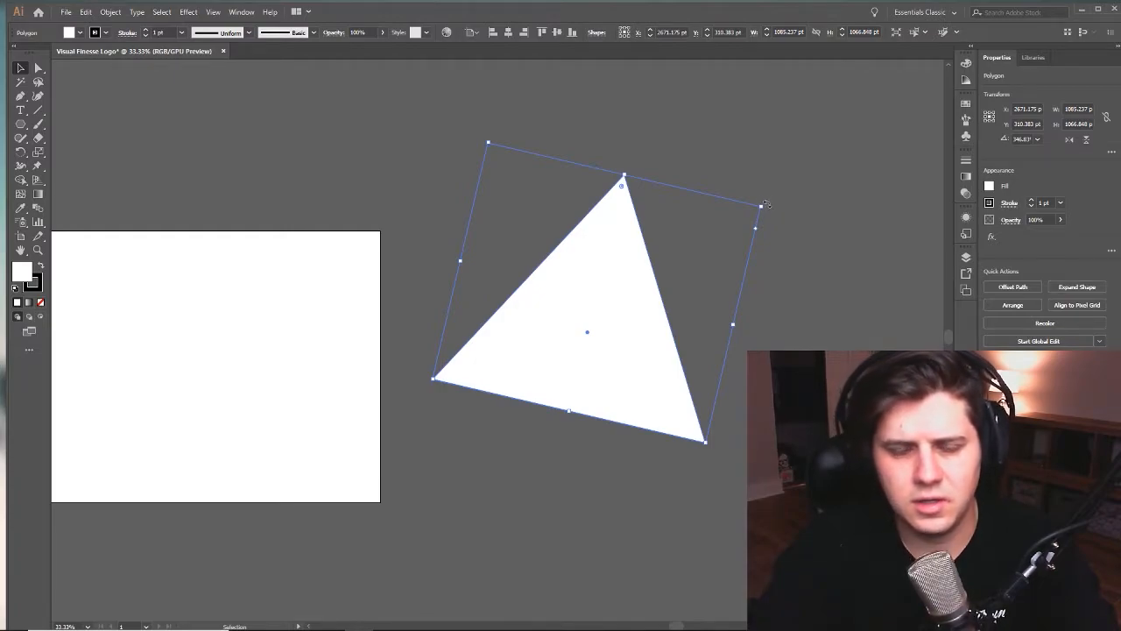
pyautogui.hotkey('ctrl', 'z')
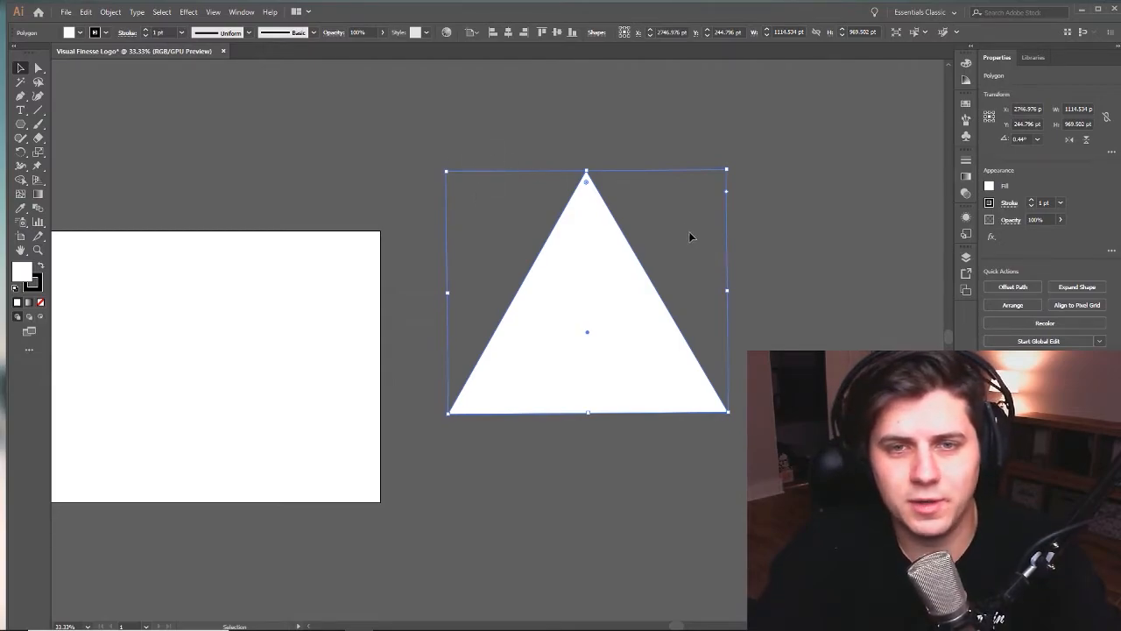
# - Move the upright triangle higher on the canvas, then try another free rotation and undo it
pyautogui.click(782, 182)
pyautogui.moveTo(587, 258); pyautogui.dragTo(587, 274)
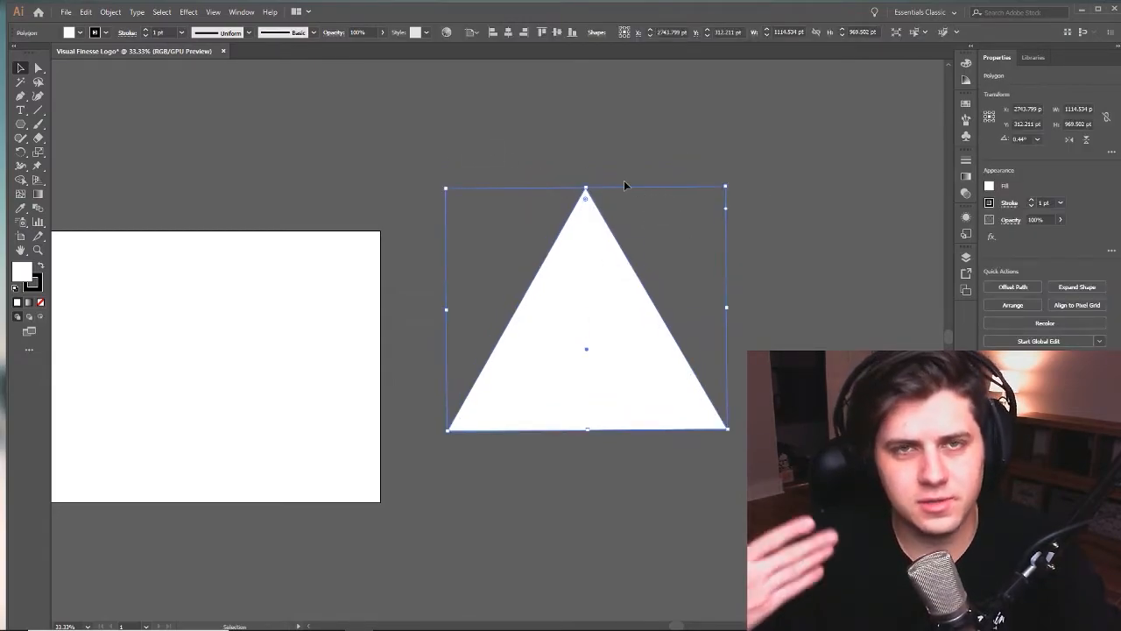
pyautogui.moveTo(592, 294); pyautogui.dragTo(643, 198)
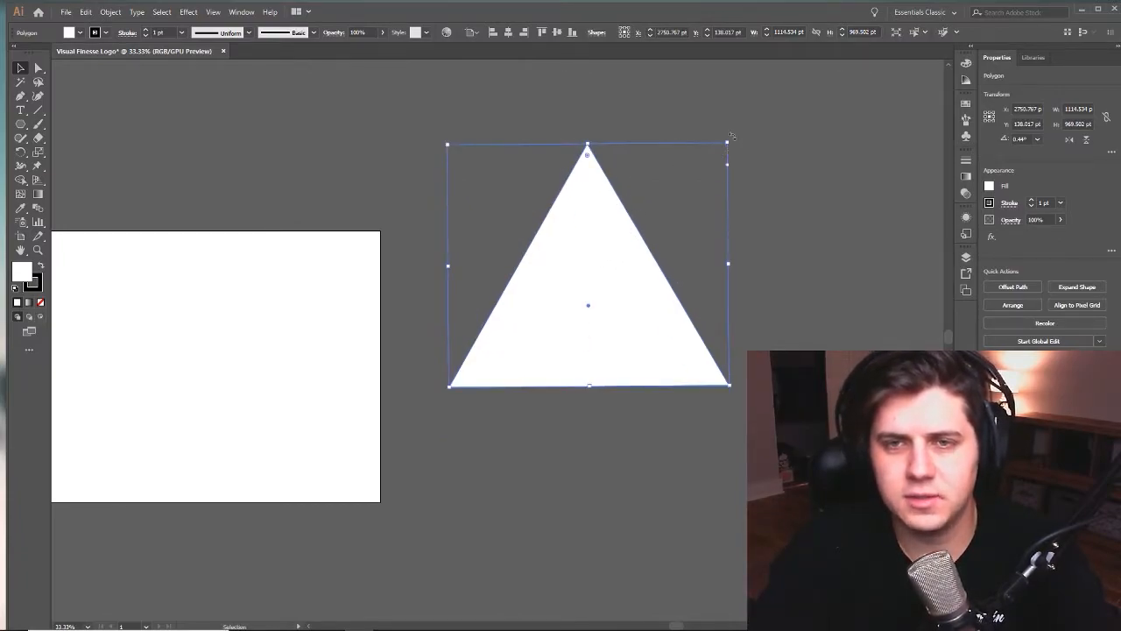
pyautogui.moveTo(732, 138); pyautogui.dragTo(753, 175)
pyautogui.press('a')
pyautogui.hotkey('ctrl', 'z')
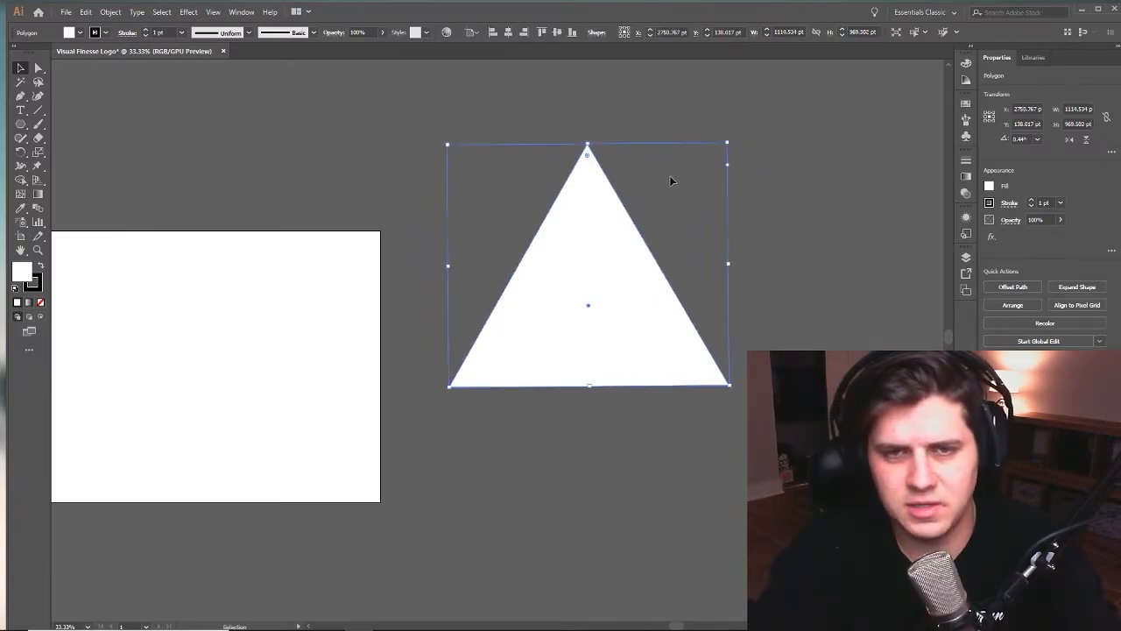
# - Shift the triangle lower on the canvas and scale it down proportionally to about 541 by 470 pt
pyautogui.click(672, 174)
pyautogui.moveTo(584, 218); pyautogui.dragTo(562, 223)
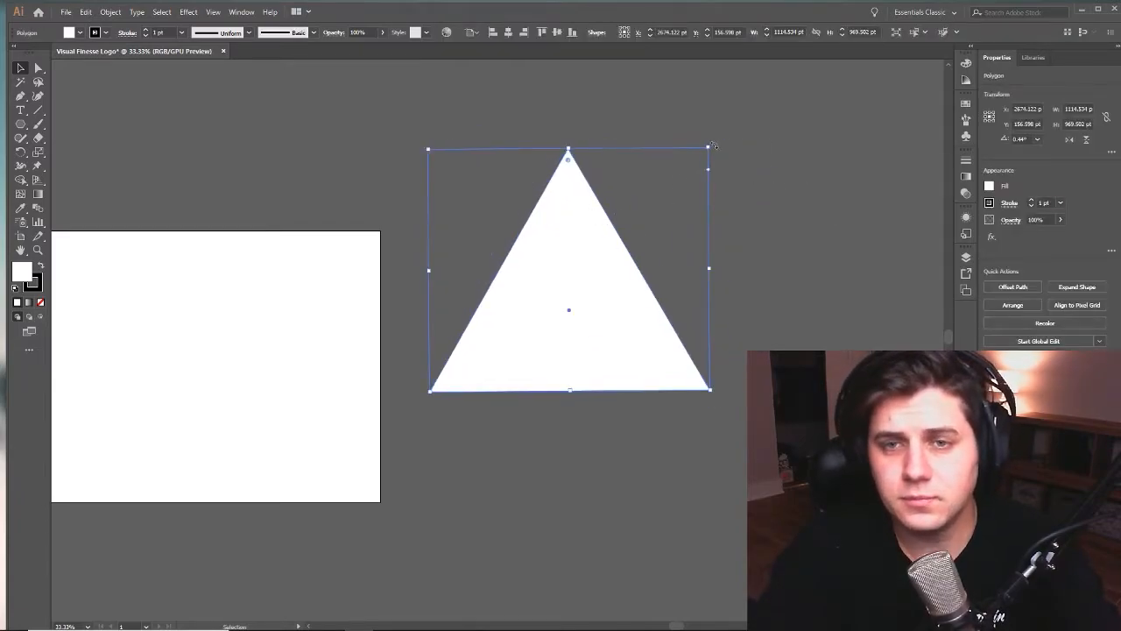
pyautogui.moveTo(565, 204); pyautogui.dragTo(568, 252)
pyautogui.click(698, 196)
pyautogui.click(583, 259)
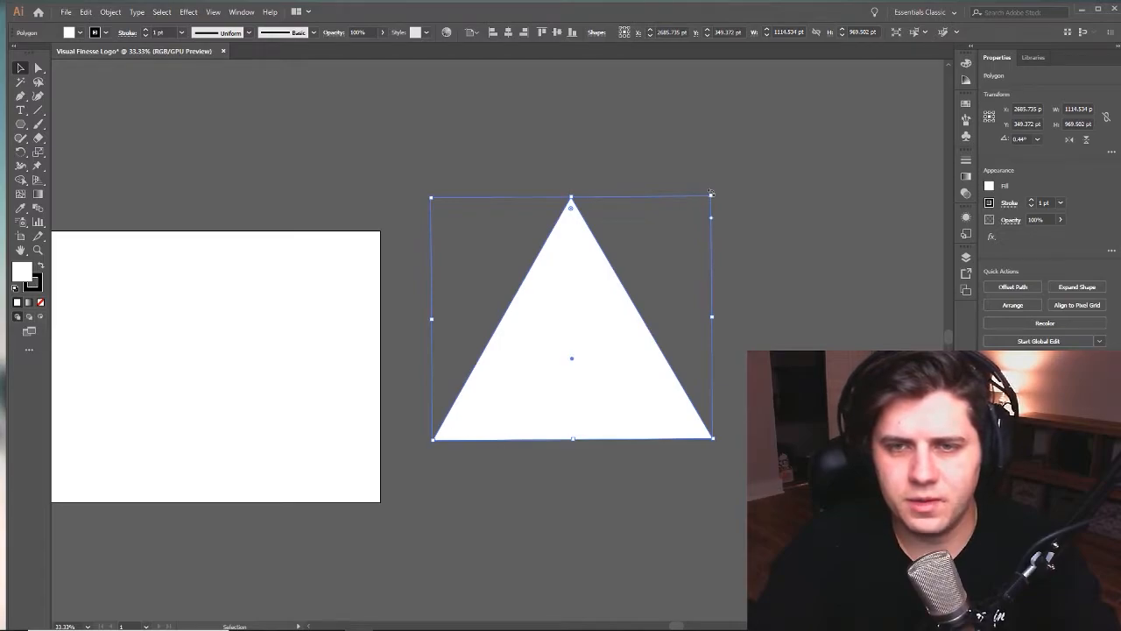
pyautogui.moveTo(711, 193); pyautogui.dragTo(569, 322)
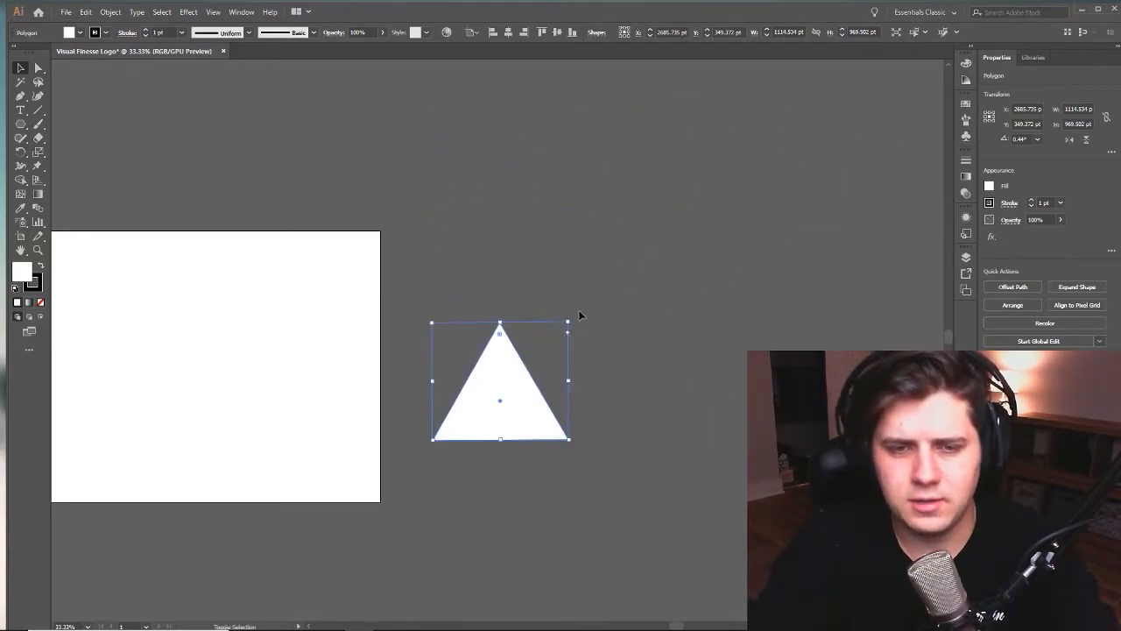
# - Reposition the small triangle so it sits just outside the artboard's right edge
pyautogui.click(662, 409)
pyautogui.moveTo(667, 419); pyautogui.dragTo(921, 292)
pyautogui.moveTo(755, 295); pyautogui.dragTo(657, 275)
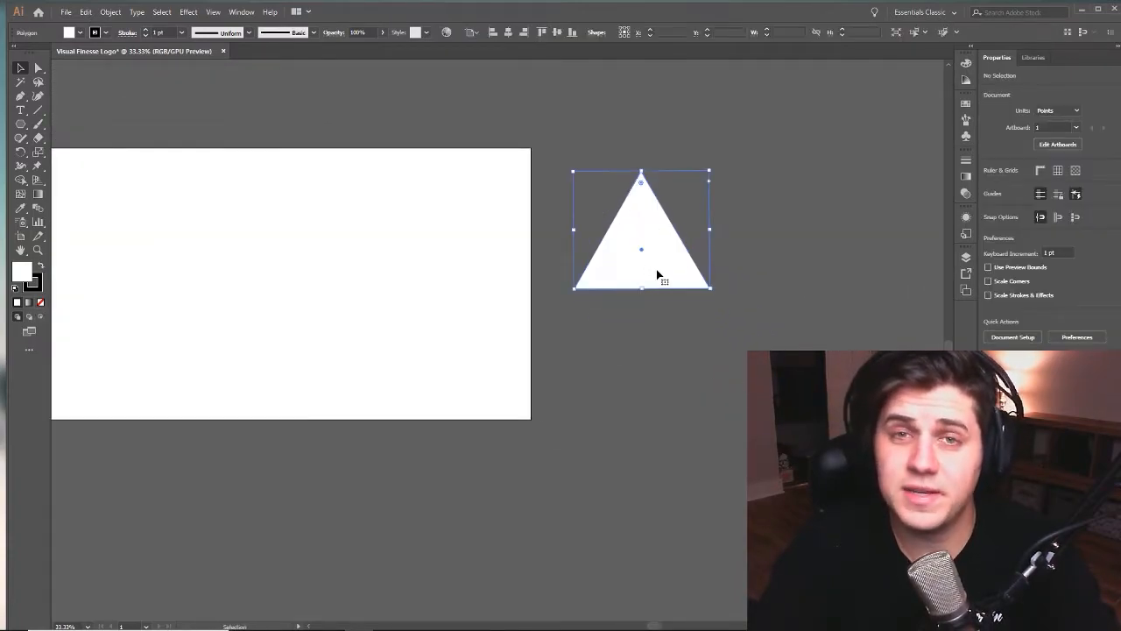
pyautogui.click(724, 247)
pyautogui.moveTo(751, 237); pyautogui.dragTo(735, 281)
pyautogui.moveTo(612, 308); pyautogui.dragTo(601, 321)
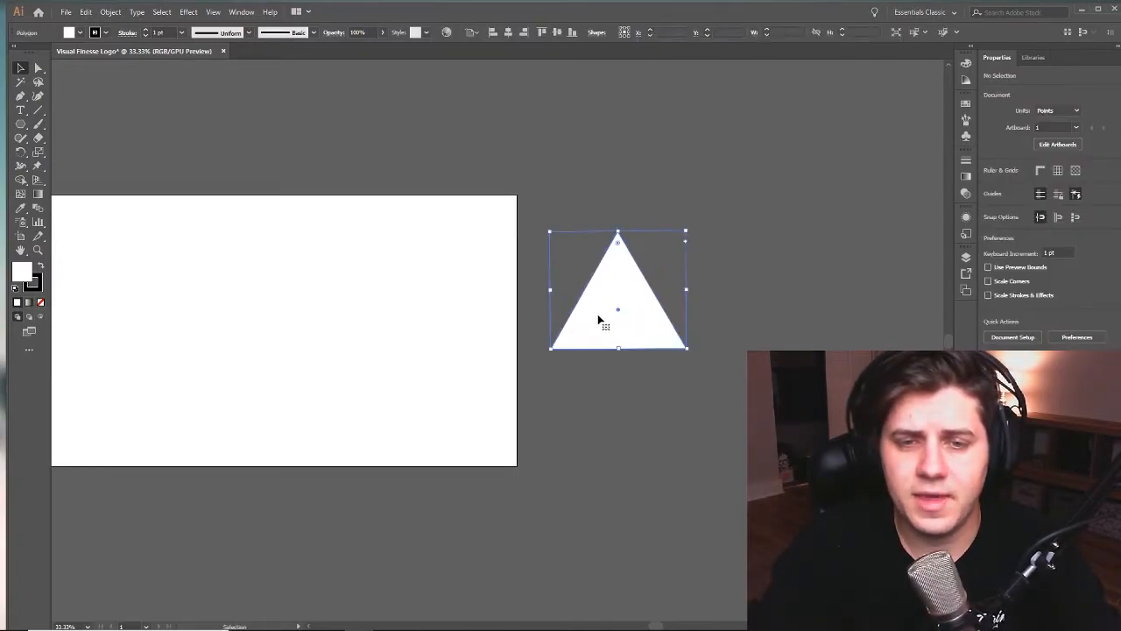
pyautogui.click(726, 205)
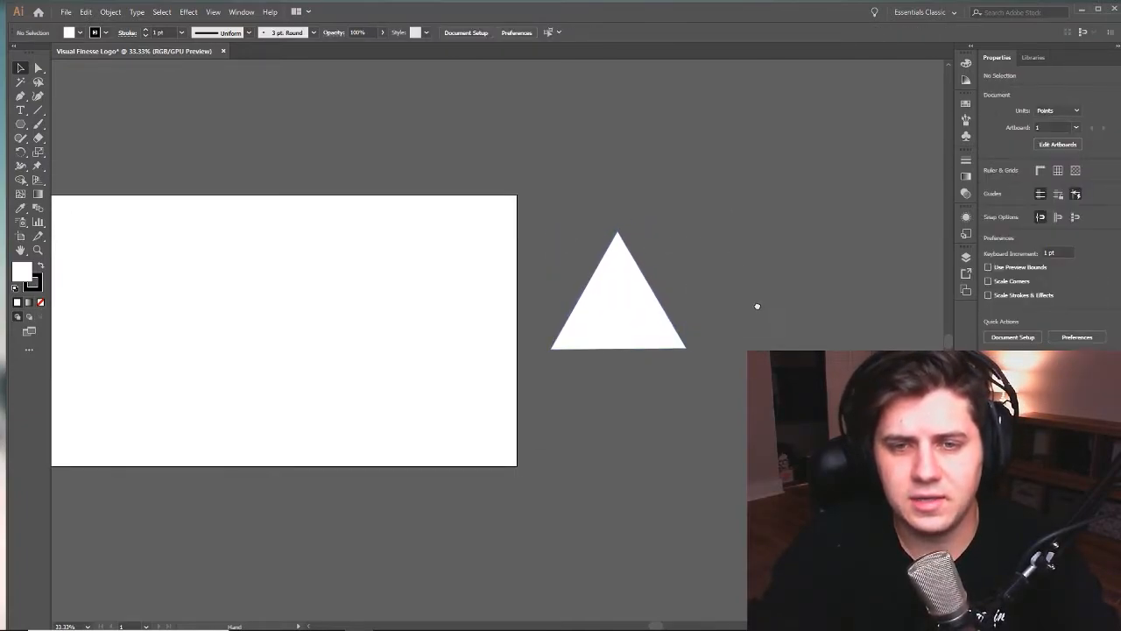
pyautogui.moveTo(760, 307); pyautogui.dragTo(721, 288)
pyautogui.moveTo(596, 278); pyautogui.dragTo(604, 279)
pyautogui.click(706, 198)
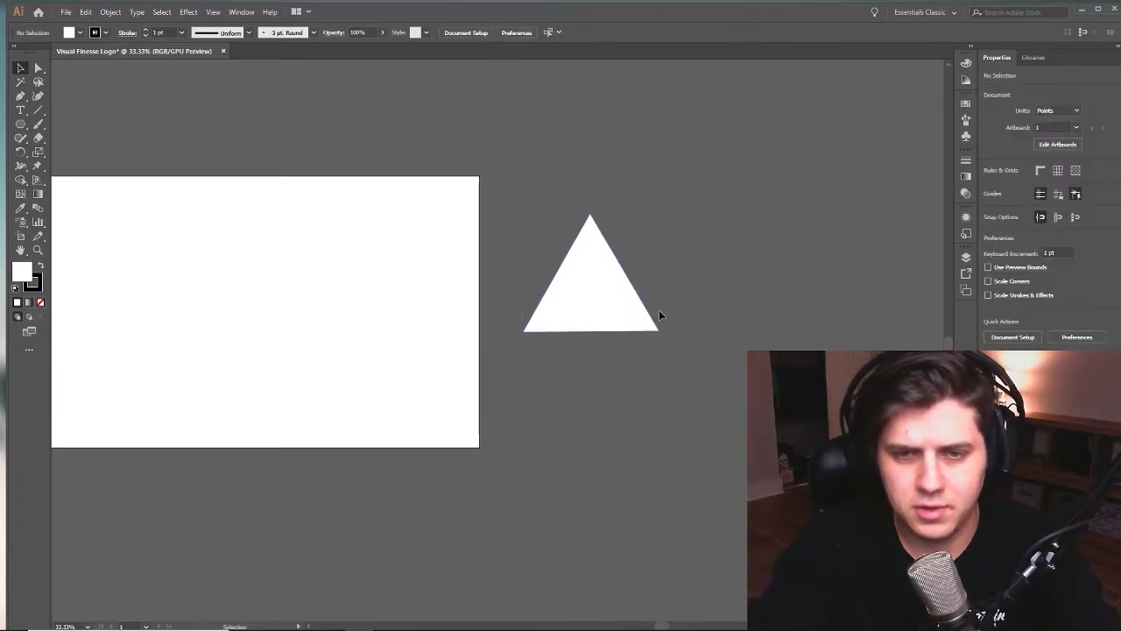
# - Select individual corner anchor points of the triangle with the Direct Selection tool, then clear the selection
pyautogui.click(656, 333)
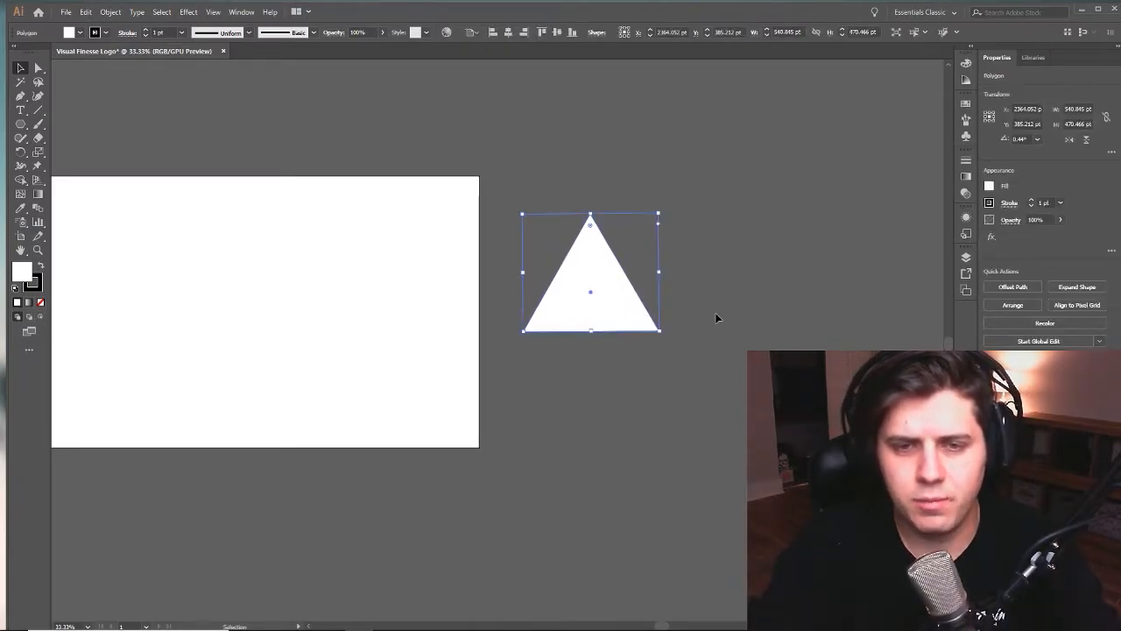
pyautogui.click(689, 305)
pyautogui.press('a')
pyautogui.moveTo(690, 306); pyautogui.dragTo(642, 335)
pyautogui.click(735, 325)
pyautogui.moveTo(580, 375); pyautogui.dragTo(580, 368)
pyautogui.moveTo(558, 201); pyautogui.dragTo(622, 258)
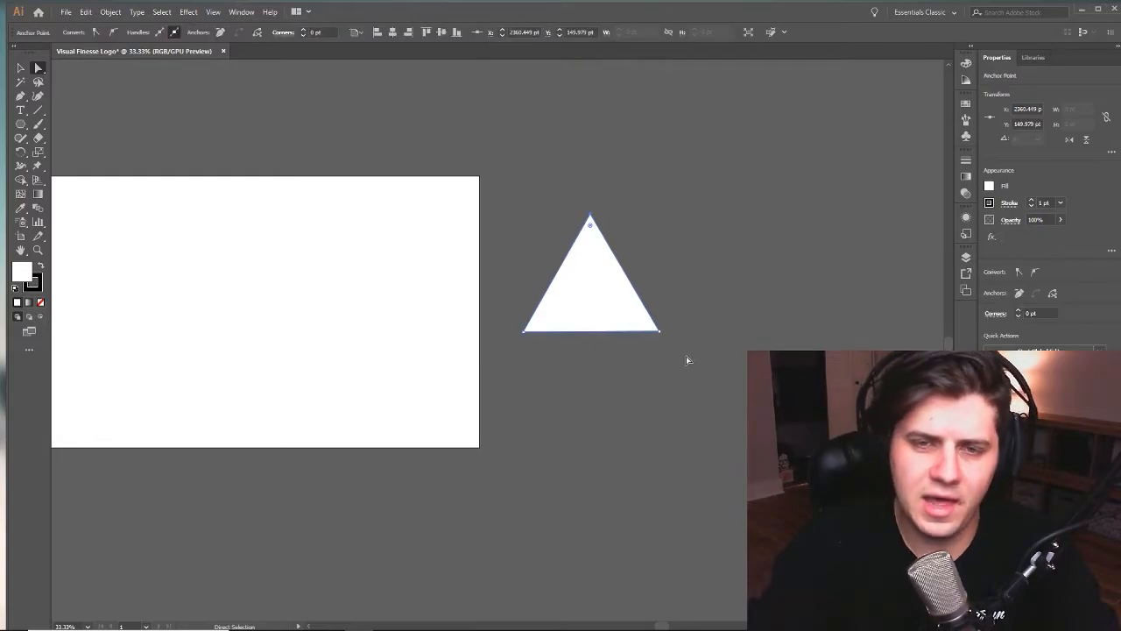
pyautogui.click(680, 227)
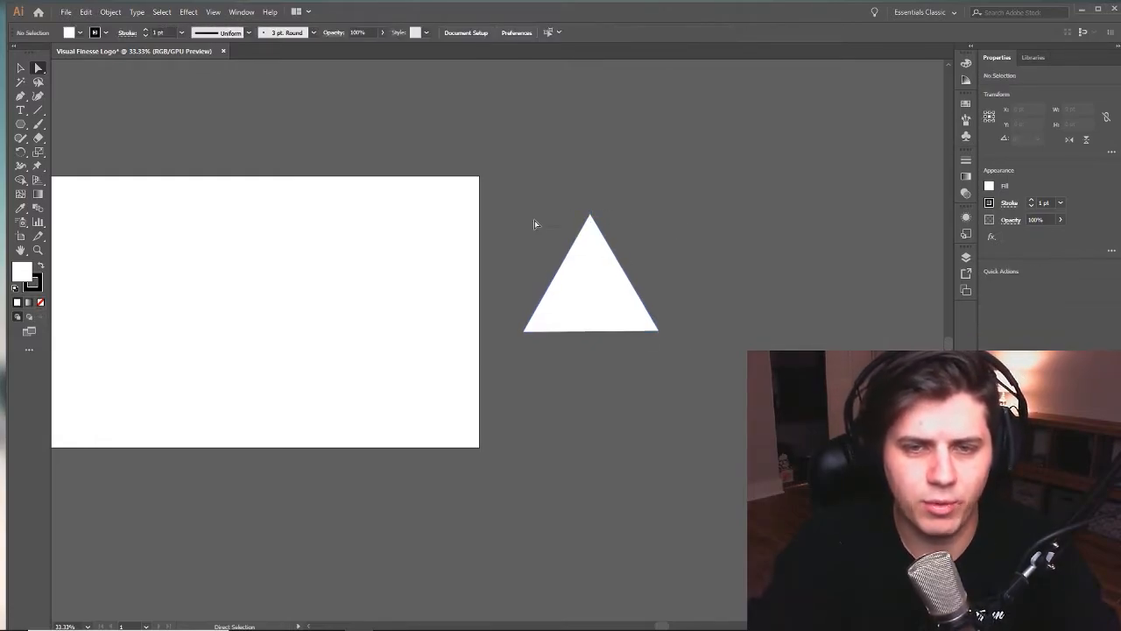
# - Nudge the whole triangle slightly with the Selection tool, select it by area, and deselect it
pyautogui.click(22, 70)
pyautogui.moveTo(606, 260); pyautogui.dragTo(615, 287)
pyautogui.click(671, 243)
pyautogui.click(705, 261)
pyautogui.click(673, 291)
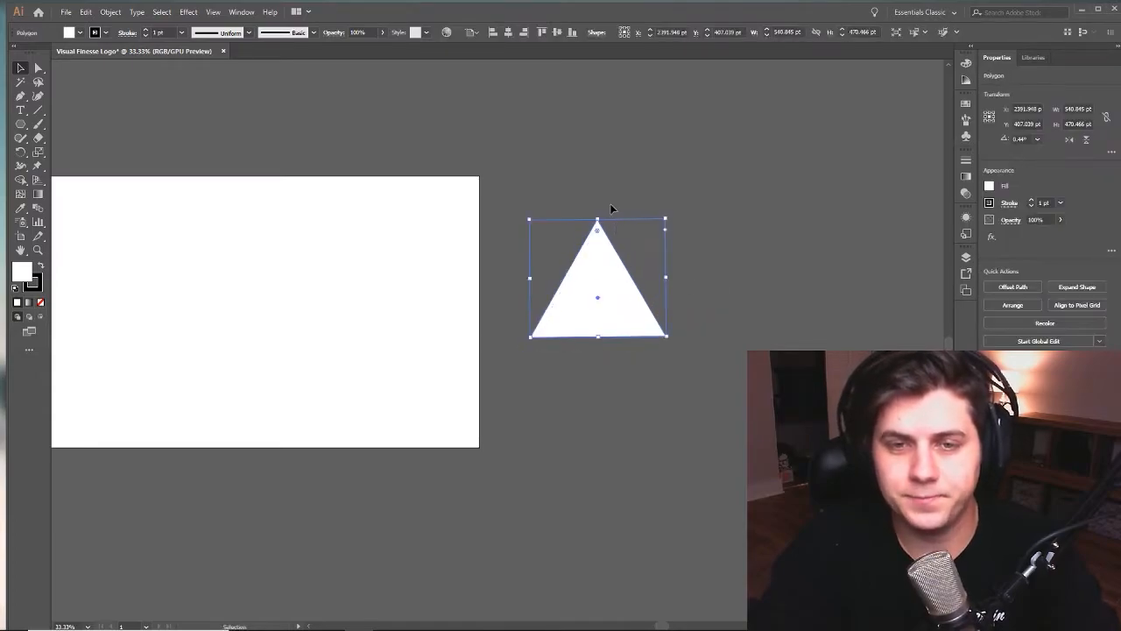
pyautogui.moveTo(519, 186); pyautogui.dragTo(715, 373)
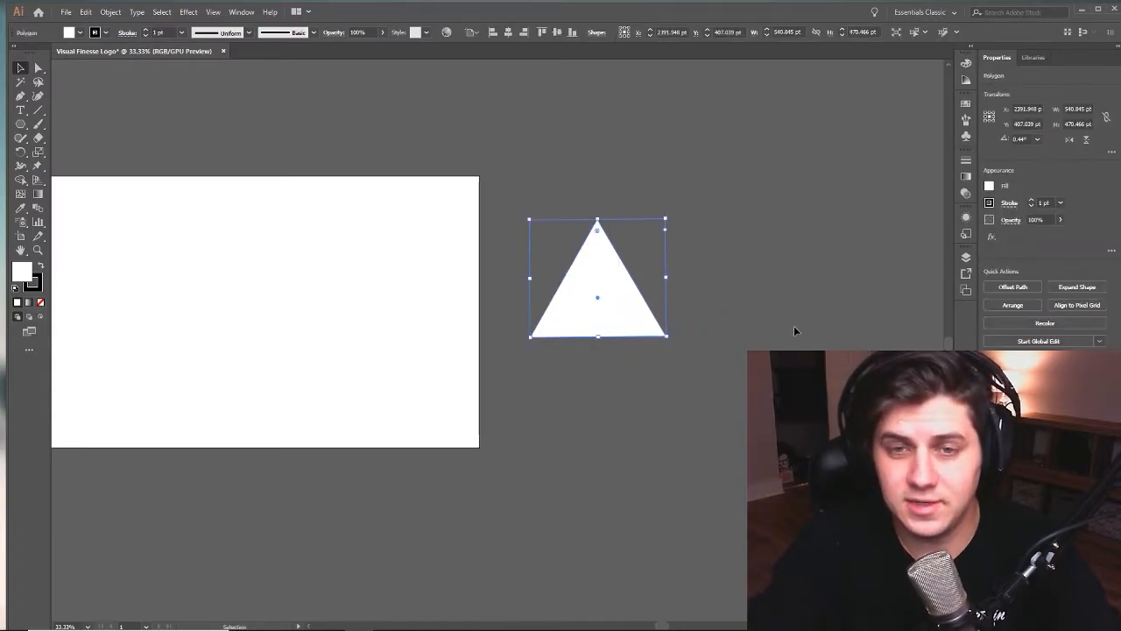
pyautogui.click(696, 233)
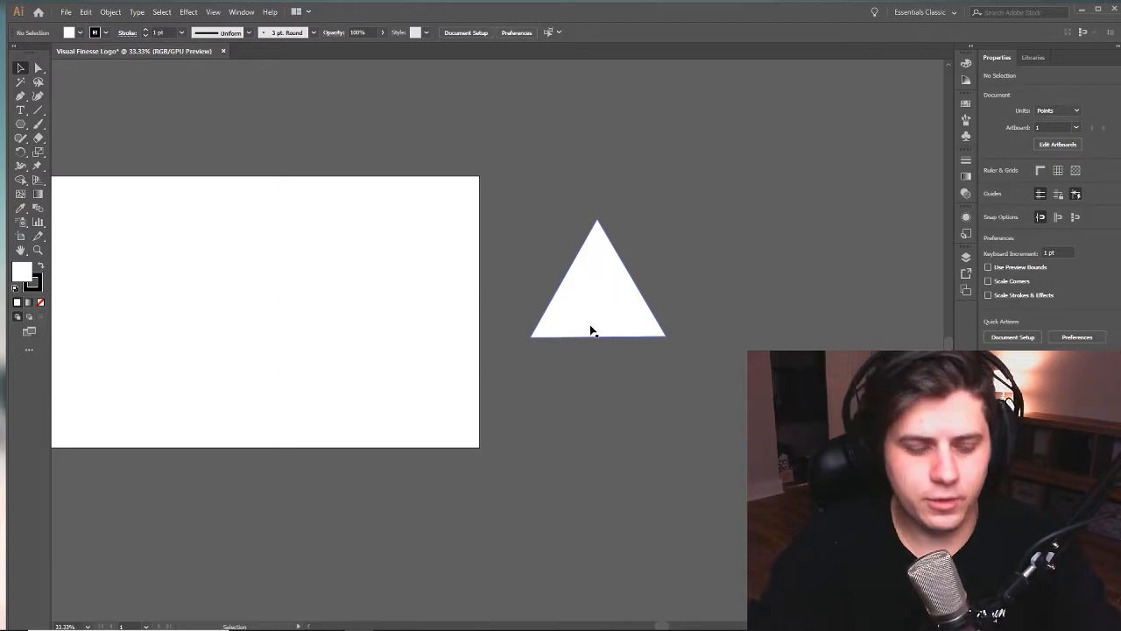
# - Zoom in on the triangle's lower-left corner up to 64000% to examine its stroke and fill edges
pyautogui.press('z')
pyautogui.click(668, 348)
pyautogui.click(418, 336)
pyautogui.click(405, 386)
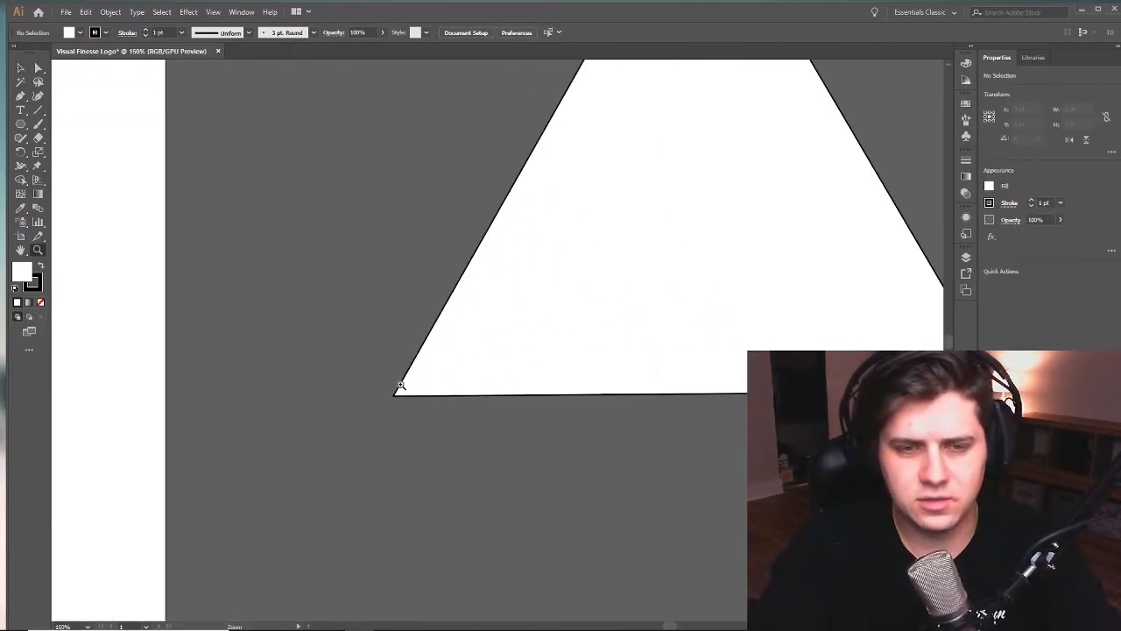
pyautogui.click(398, 383)
pyautogui.click(640, 387)
pyautogui.click(429, 345)
pyautogui.click(512, 333)
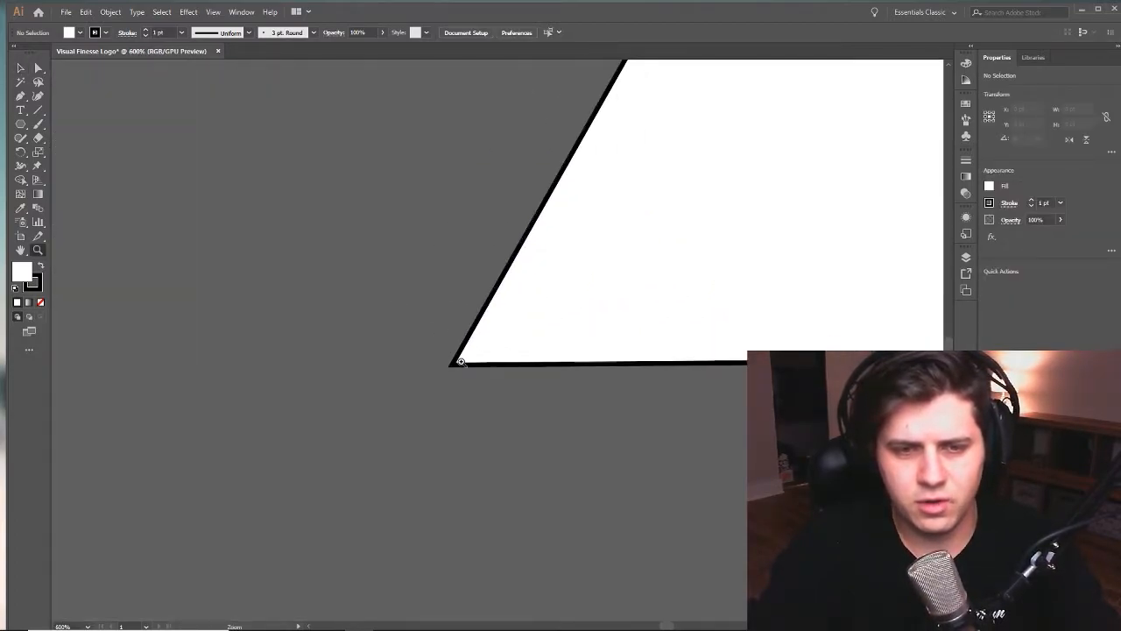
pyautogui.click(462, 361)
pyautogui.click(496, 338)
pyautogui.click(492, 333)
pyautogui.click(519, 347)
pyautogui.click(543, 360)
pyautogui.click(496, 335)
pyautogui.click(529, 353)
pyautogui.click(461, 361)
pyautogui.click(463, 371)
pyautogui.click(463, 374)
pyautogui.click(443, 412)
pyautogui.click(434, 358)
pyautogui.moveTo(263, 220); pyautogui.dragTo(448, 361)
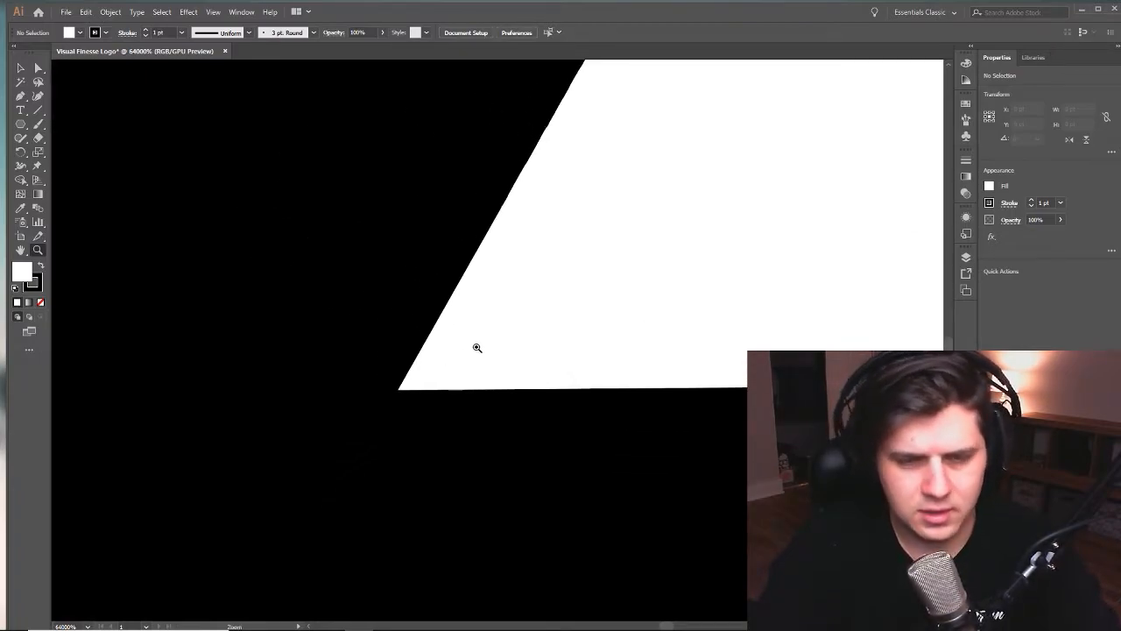
# - Zoom back out to 50% to view the whole triangle next to the artboard
pyautogui.keyDown('alt'); pyautogui.click(481, 329); pyautogui.keyUp('alt')
pyautogui.keyDown('alt'); pyautogui.click(601, 274); pyautogui.keyUp('alt')
pyautogui.keyDown('alt'); pyautogui.click(413, 348); pyautogui.keyUp('alt')
pyautogui.keyDown('alt'); pyautogui.click(592, 284); pyautogui.keyUp('alt')
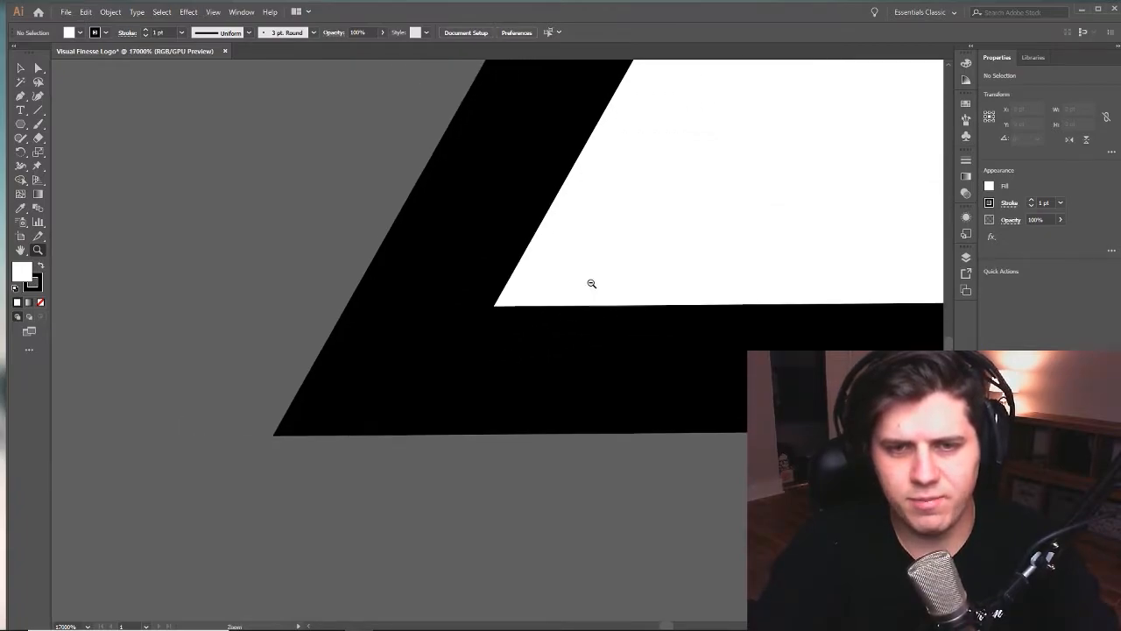
pyautogui.keyDown('alt'); pyautogui.click(592, 284); pyautogui.keyUp('alt')
pyautogui.keyDown('alt'); pyautogui.click(590, 280); pyautogui.keyUp('alt')
pyautogui.keyDown('alt'); pyautogui.click(591, 280); pyautogui.keyUp('alt')
pyautogui.keyDown('alt'); pyautogui.click(595, 280); pyautogui.keyUp('alt')
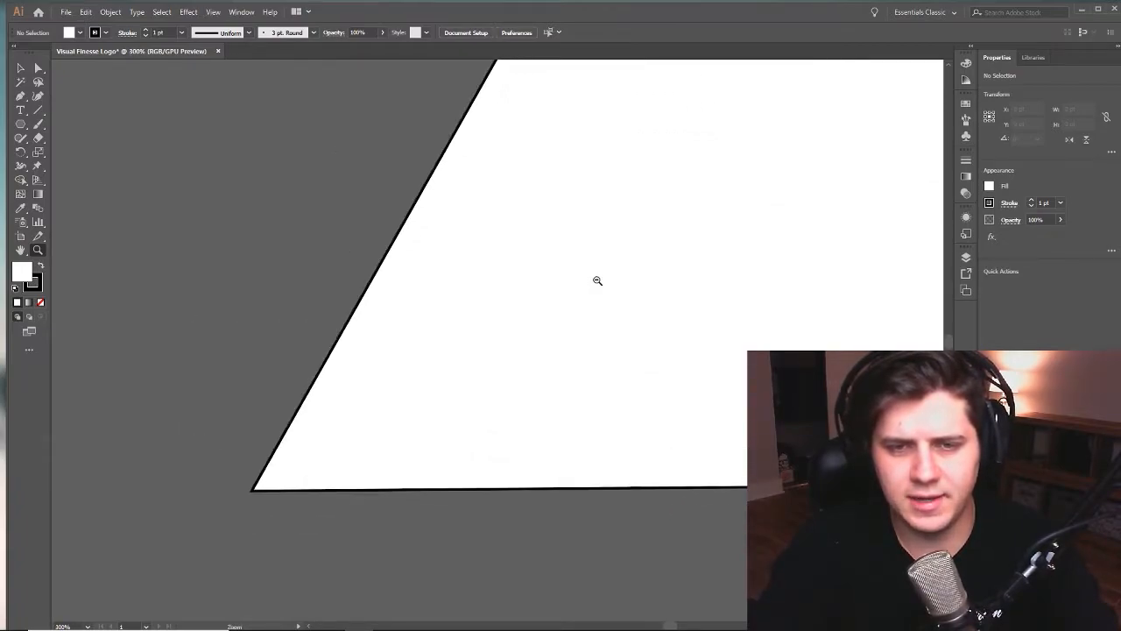
pyautogui.keyDown('alt'); pyautogui.click(597, 281); pyautogui.keyUp('alt')
pyautogui.keyDown('alt'); pyautogui.click(597, 280); pyautogui.keyUp('alt')
pyautogui.keyDown('alt'); pyautogui.click(597, 280); pyautogui.keyUp('alt')
pyautogui.keyDown('alt'); pyautogui.click(597, 279); pyautogui.keyUp('alt')
pyautogui.moveTo(470, 367); pyautogui.dragTo(521, 326)
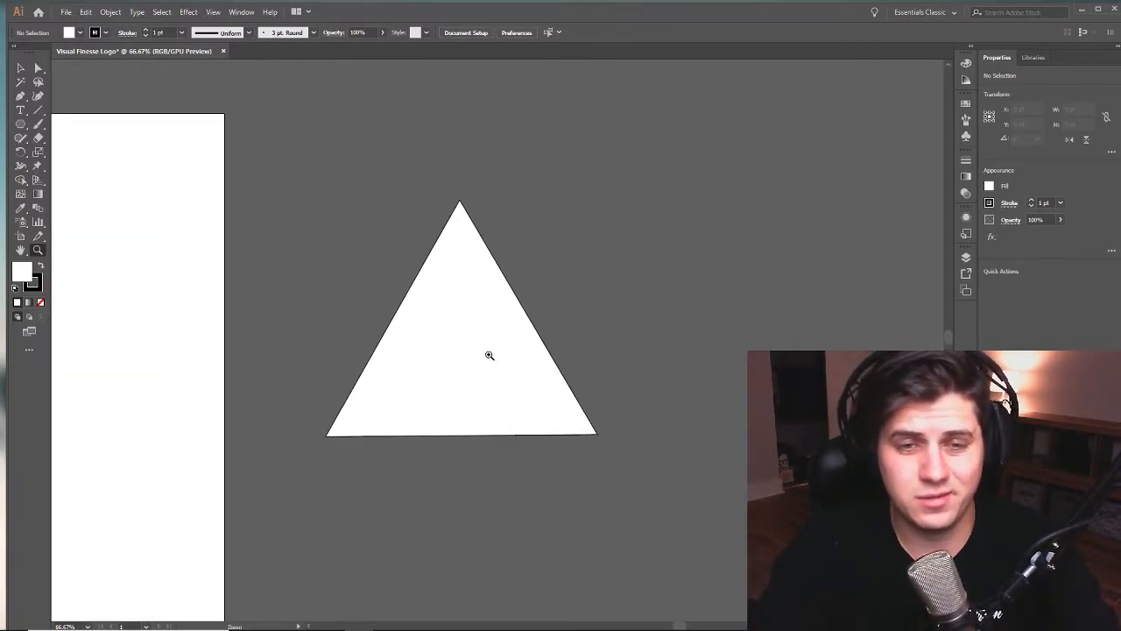
pyautogui.click(490, 356)
pyautogui.moveTo(485, 368); pyautogui.dragTo(596, 331)
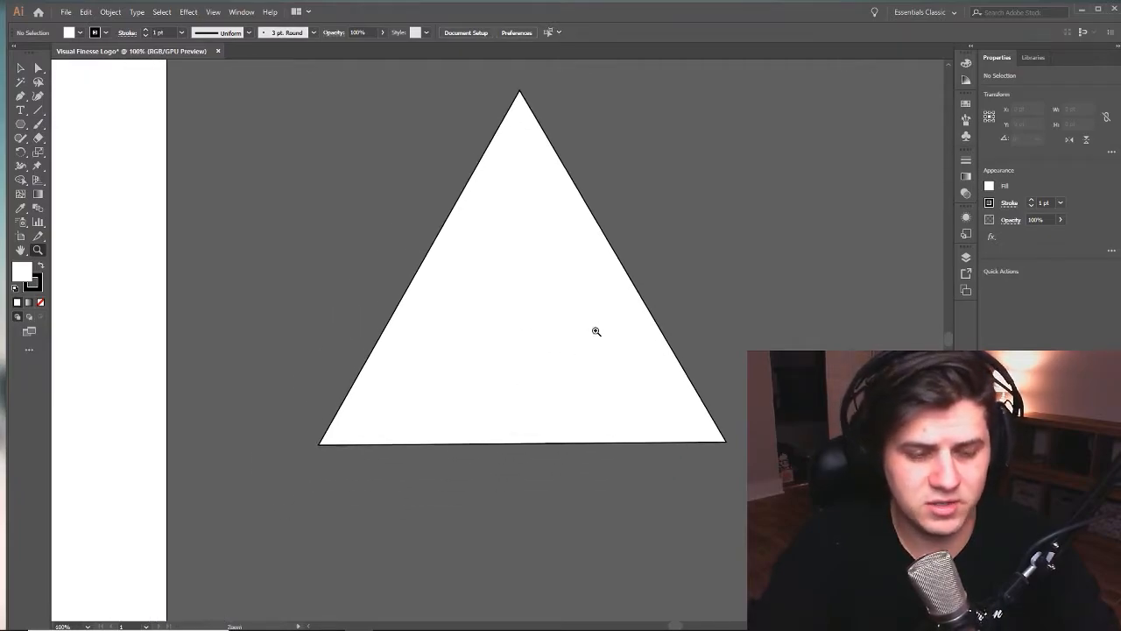
pyautogui.keyDown('alt'); pyautogui.click(594, 332); pyautogui.keyUp('alt')
pyautogui.keyDown('alt'); pyautogui.click(593, 331); pyautogui.keyUp('alt')
pyautogui.moveTo(500, 335); pyautogui.dragTo(581, 324)
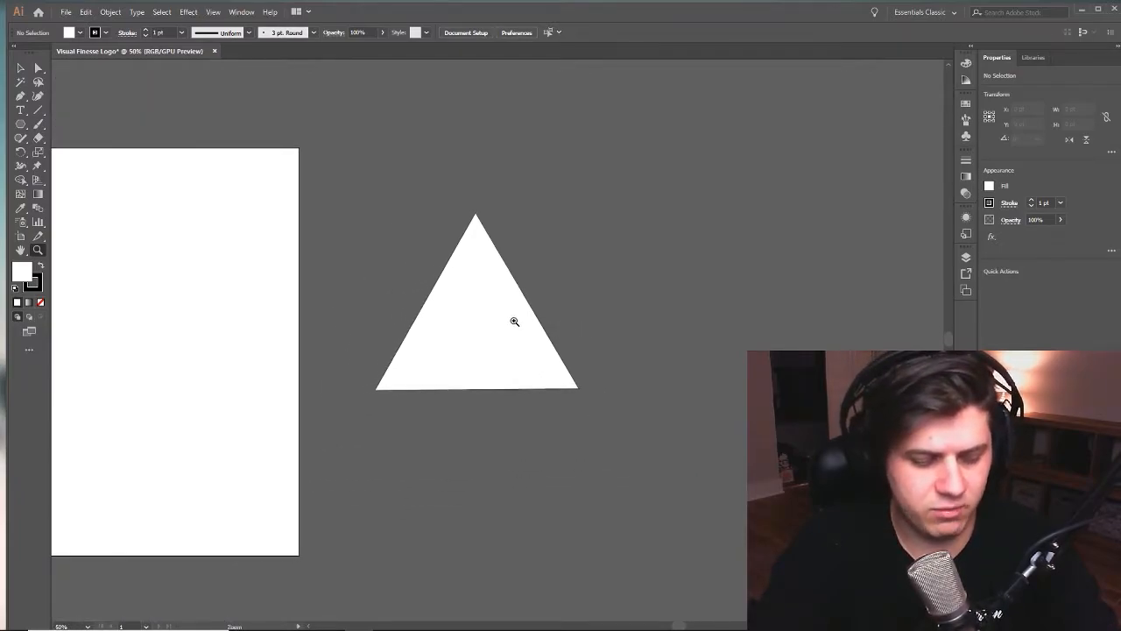
pyautogui.press('v')
pyautogui.moveTo(459, 312); pyautogui.dragTo(492, 315)
pyautogui.press('z')
pyautogui.click(588, 310)
pyautogui.moveTo(461, 369); pyautogui.dragTo(564, 329)
pyautogui.press('v')
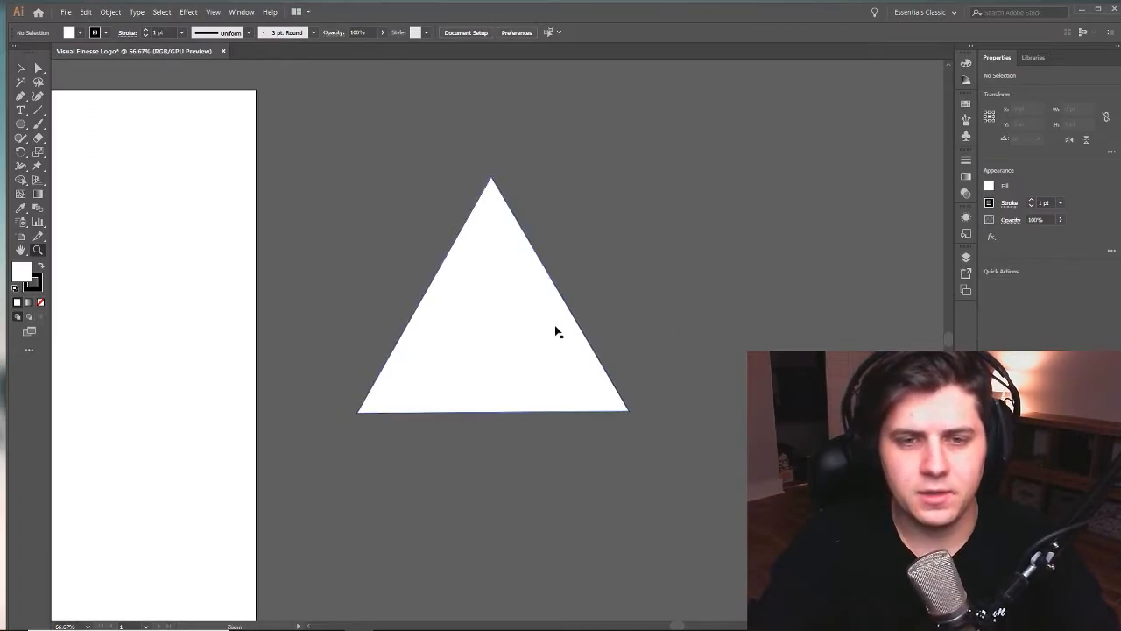
pyautogui.moveTo(606, 276); pyautogui.dragTo(593, 310)
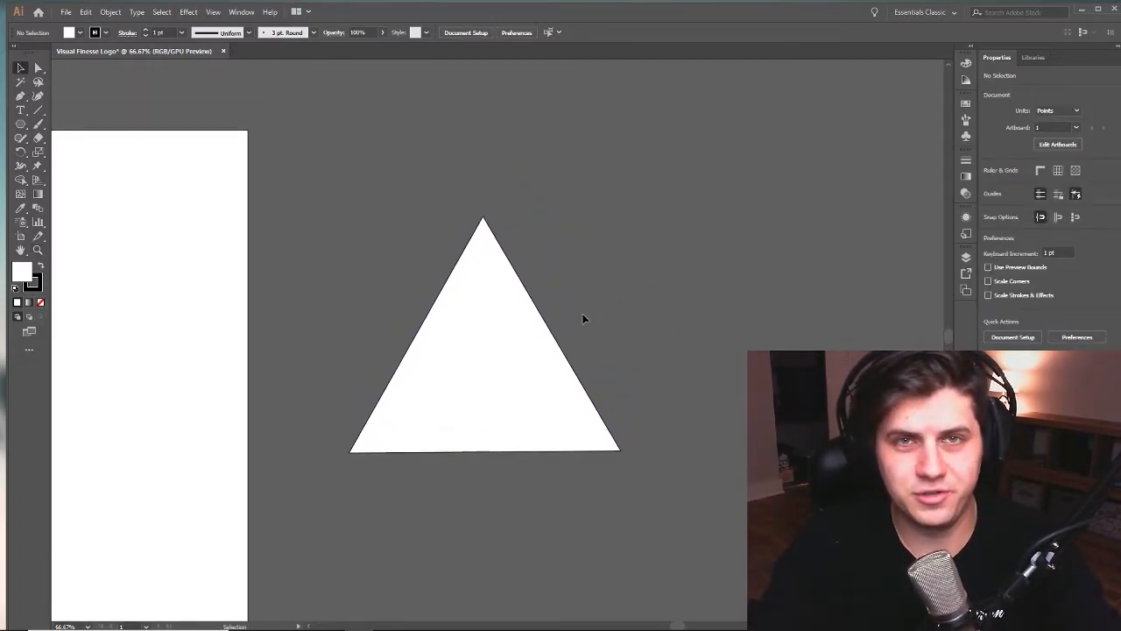
pyautogui.moveTo(660, 361); pyautogui.dragTo(718, 312)
pyautogui.moveTo(692, 260); pyautogui.dragTo(674, 312)
pyautogui.click(779, 259)
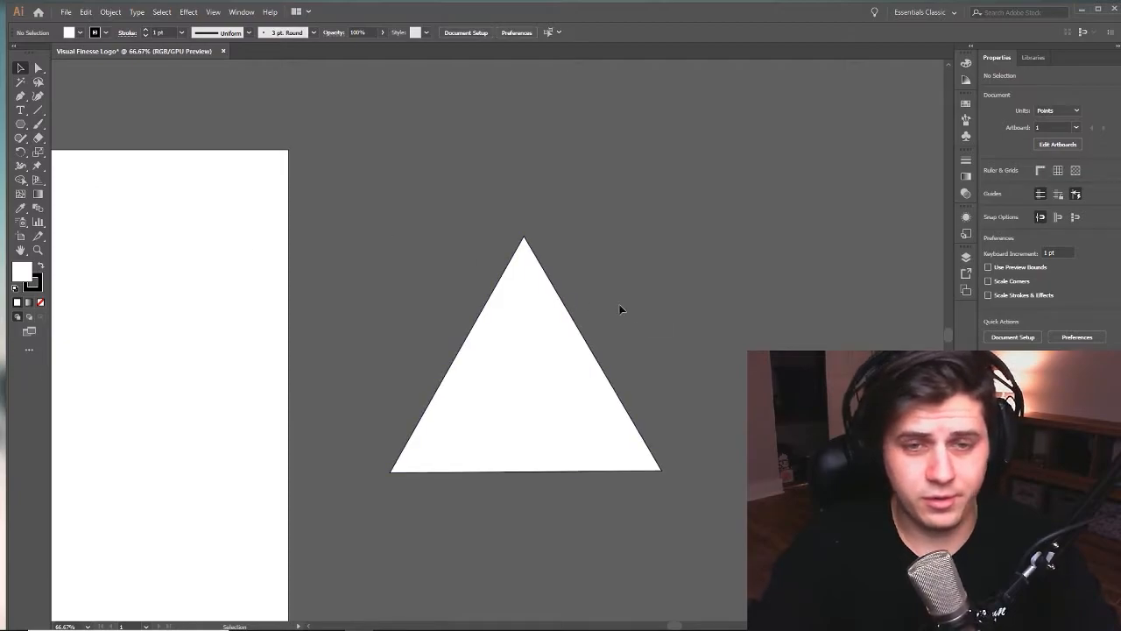
pyautogui.moveTo(576, 303); pyautogui.dragTo(617, 265)
pyautogui.click(627, 306)
pyautogui.click(530, 474)
# - Select the triangle and remove its stroke, then clear the selection
pyautogui.press('z')
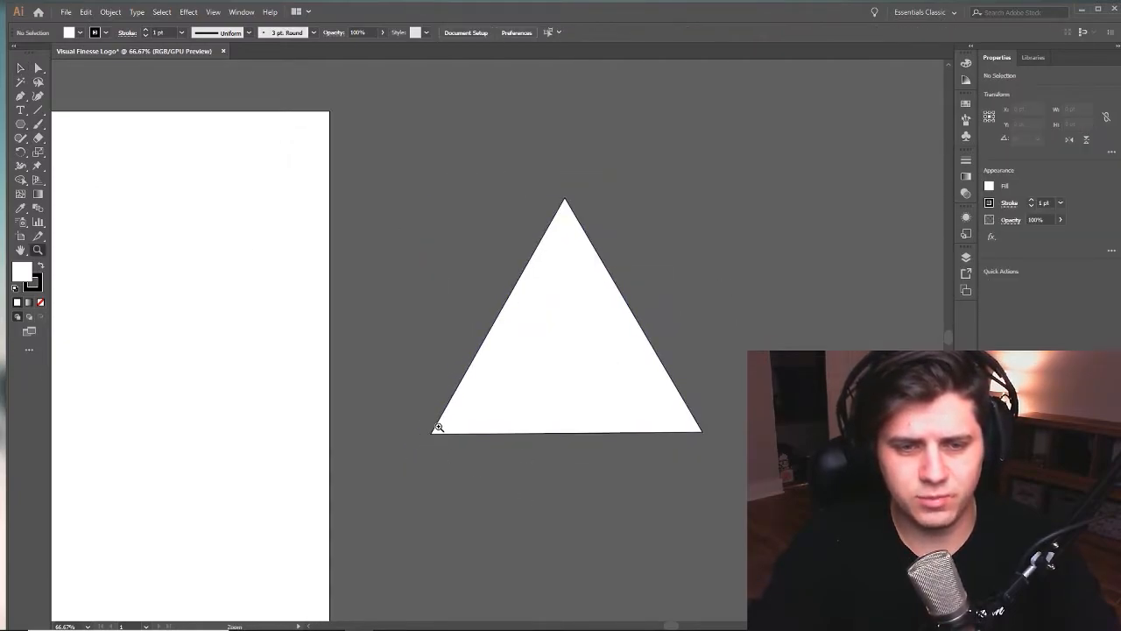
pyautogui.click(439, 428)
pyautogui.click(439, 427)
pyautogui.click(575, 212)
pyautogui.click(575, 212)
pyautogui.click(574, 222)
pyautogui.moveTo(490, 442); pyautogui.dragTo(644, 104)
pyautogui.moveTo(546, 291); pyautogui.dragTo(574, 187)
pyautogui.press('v')
pyautogui.moveTo(330, 330); pyautogui.dragTo(509, 392)
pyautogui.click(509, 392)
pyautogui.moveTo(345, 225); pyautogui.dragTo(588, 377)
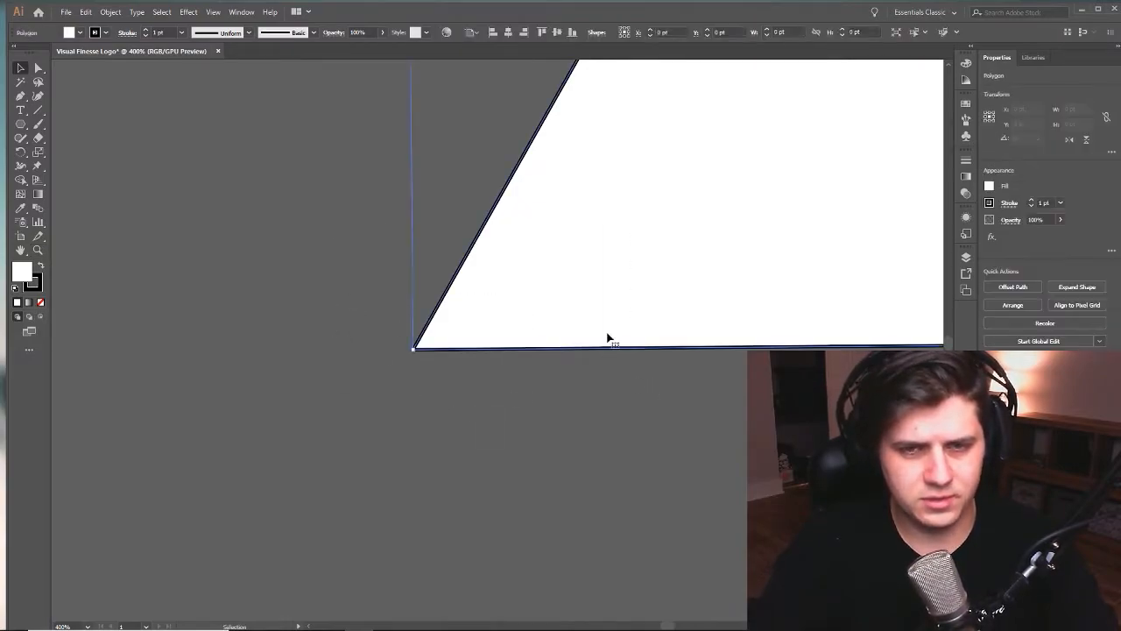
pyautogui.click(36, 287)
pyautogui.click(40, 302)
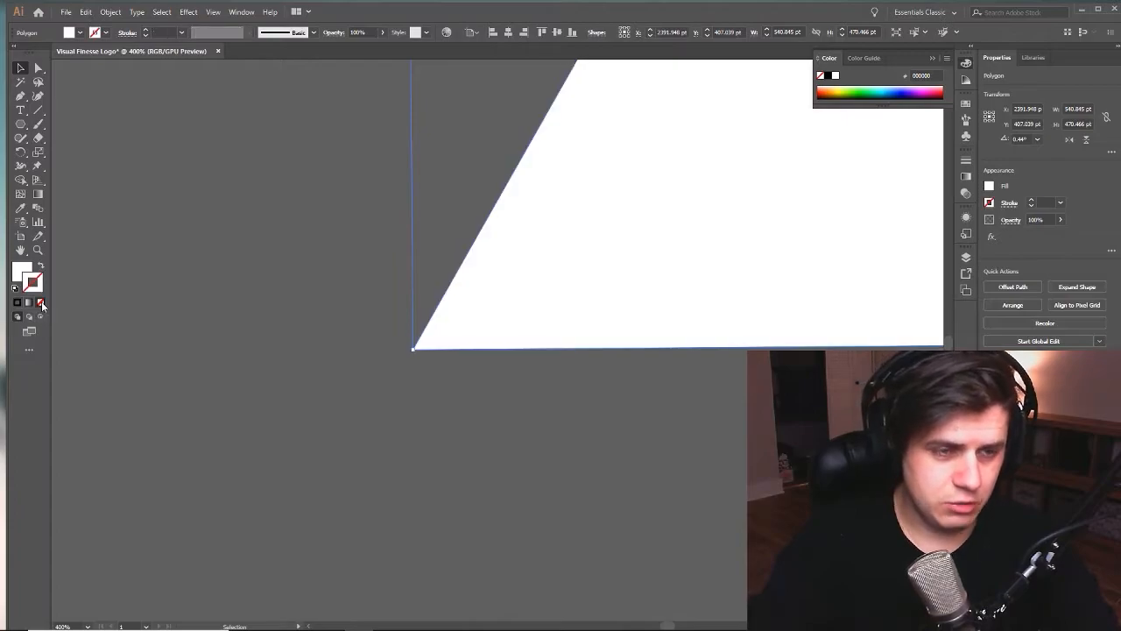
pyautogui.click(14, 275)
pyautogui.click(289, 338)
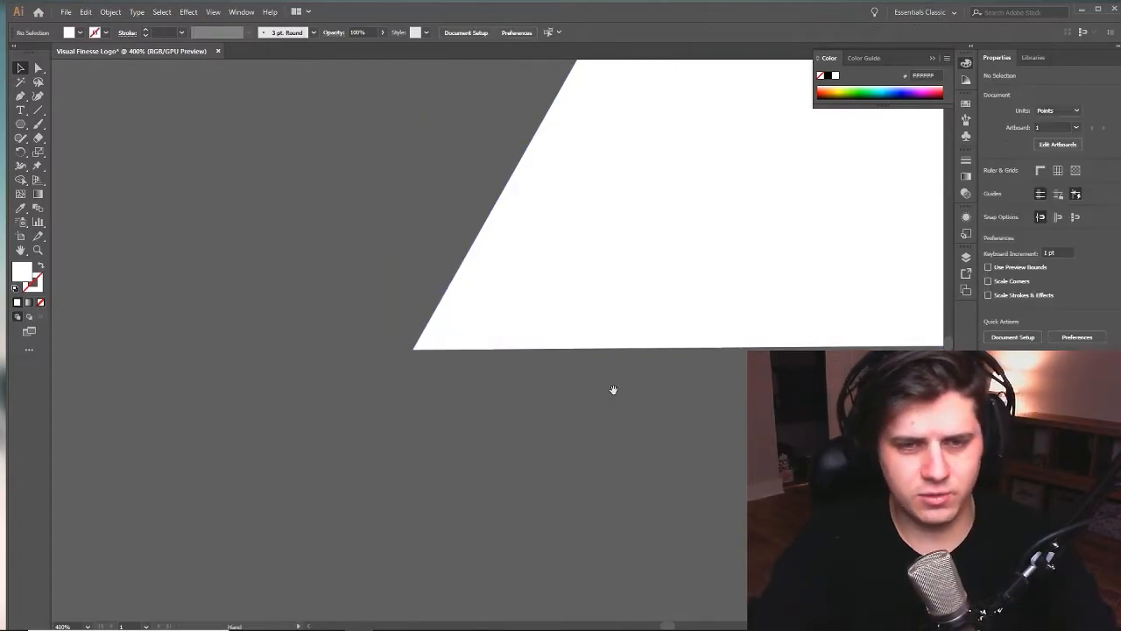
# - Fill the triangle with orange DB703A, using the reference logo image in Photos as a color guide
pyautogui.moveTo(613, 387); pyautogui.dragTo(512, 425)
pyautogui.click(584, 286)
pyautogui.doubleClick(19, 273)
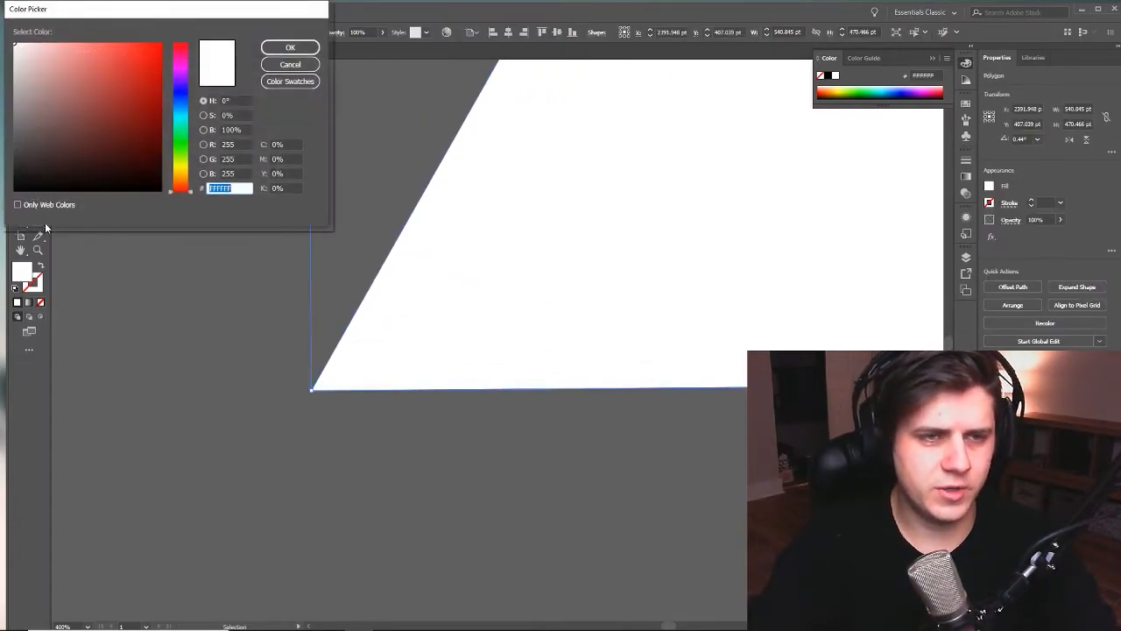
pyautogui.moveTo(143, 17); pyautogui.dragTo(226, 99)
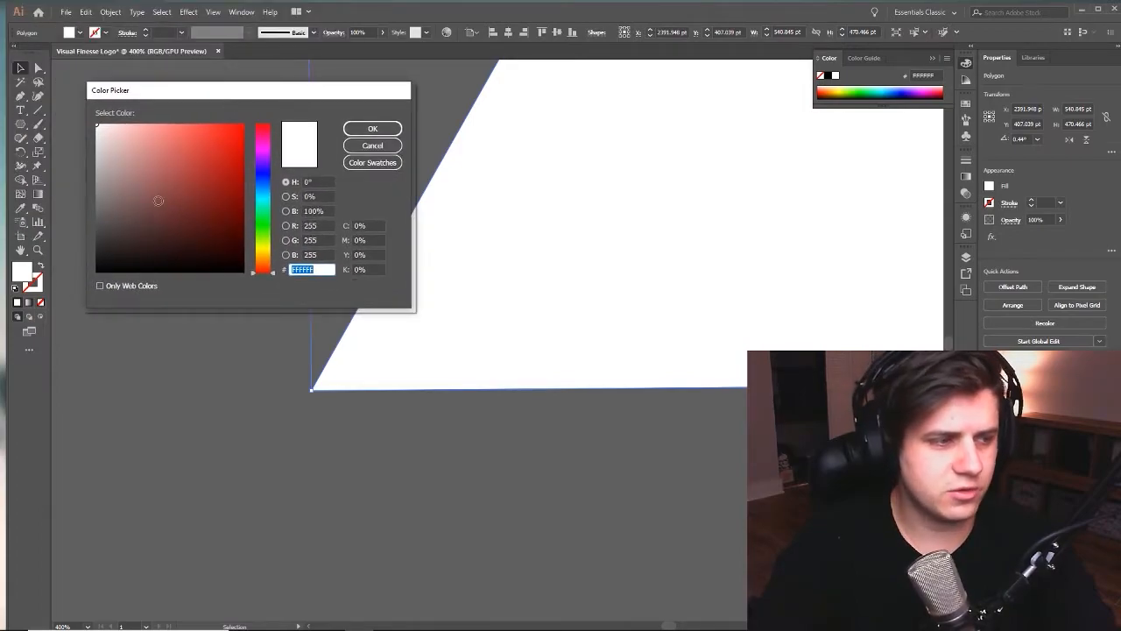
pyautogui.moveTo(2, 176); pyautogui.dragTo(869, 123)
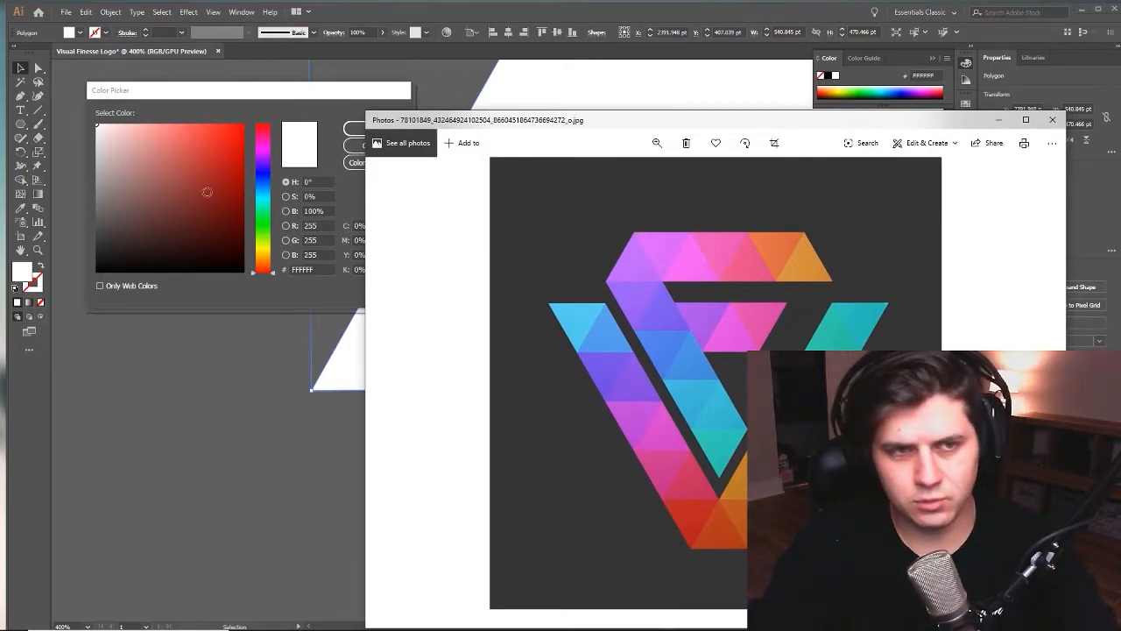
pyautogui.click(211, 132)
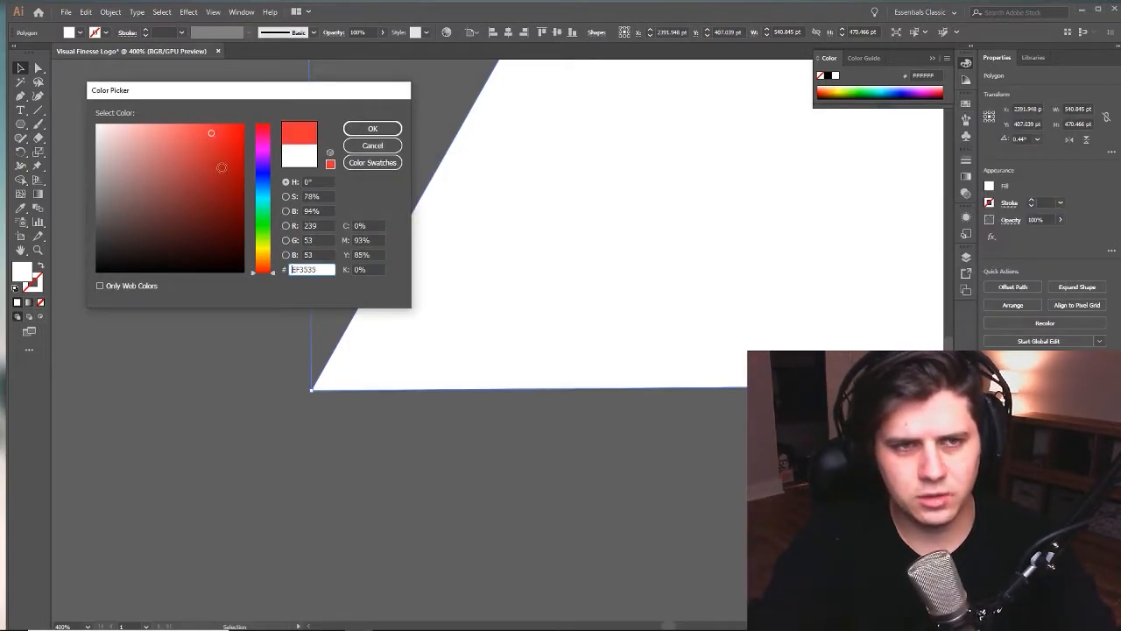
pyautogui.click(234, 158)
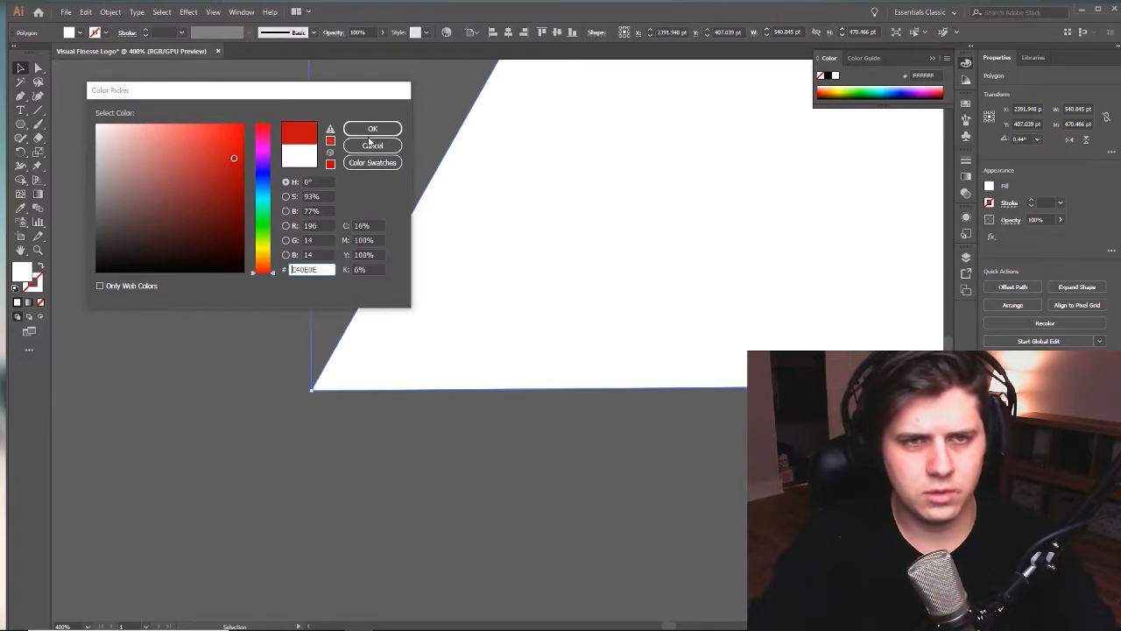
pyautogui.click(224, 143)
pyautogui.click(205, 143)
pyautogui.moveTo(262, 263)
pyautogui.mouseDown()
pyautogui.moveTo(263, 253)
pyautogui.moveTo(263, 266)
pyautogui.mouseUp()
pyautogui.click(359, 630)
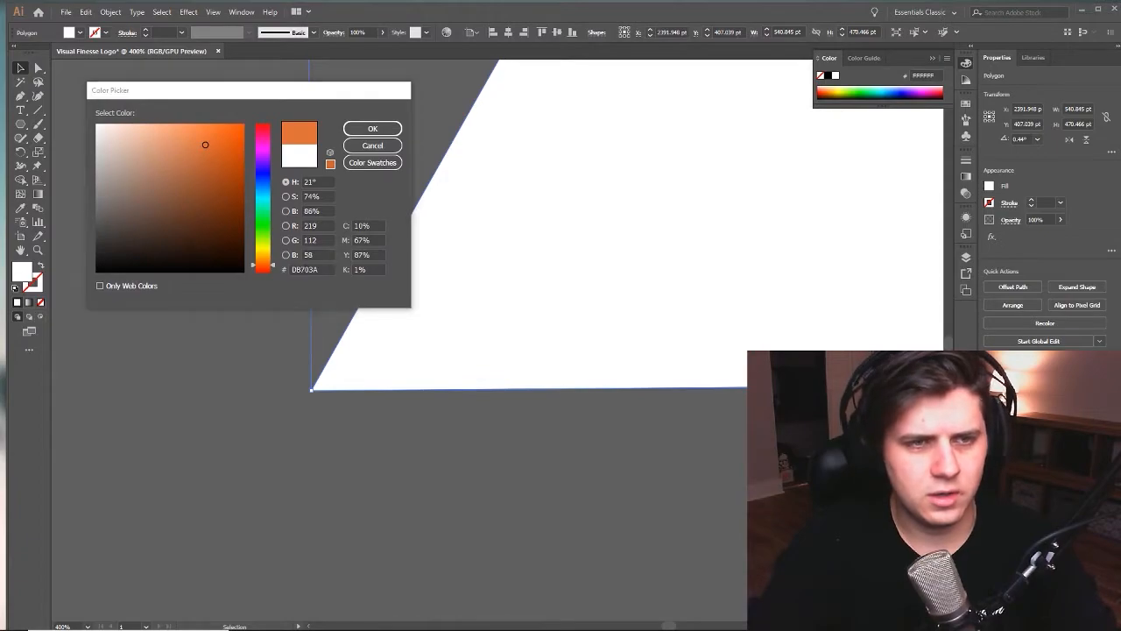
pyautogui.moveTo(429, 59); pyautogui.dragTo(770, 55)
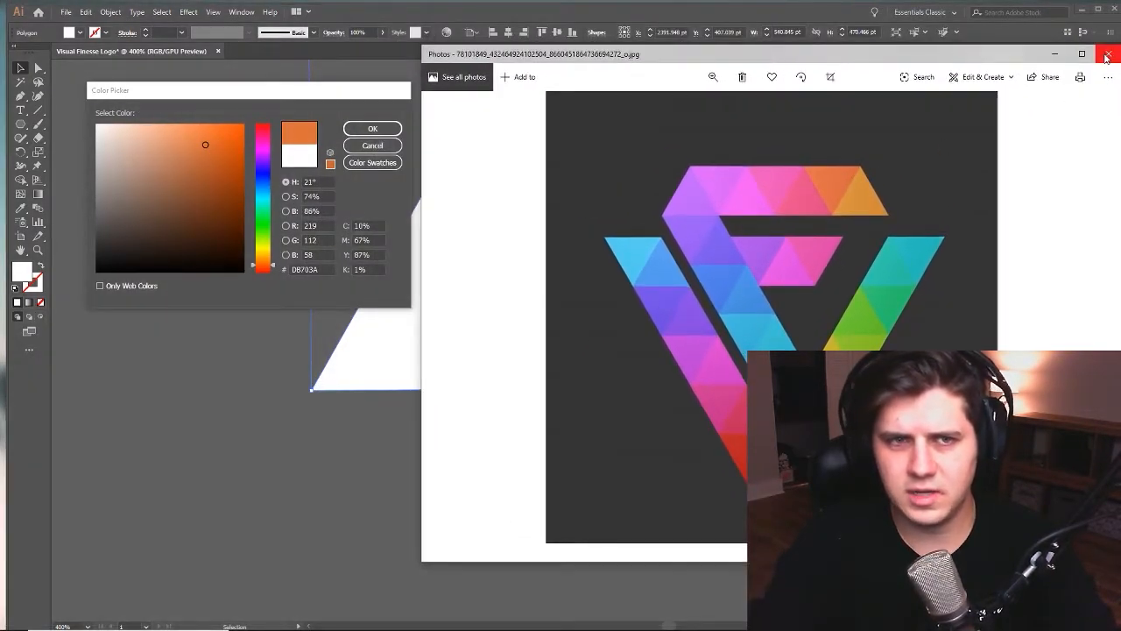
pyautogui.click(1108, 54)
pyautogui.click(373, 130)
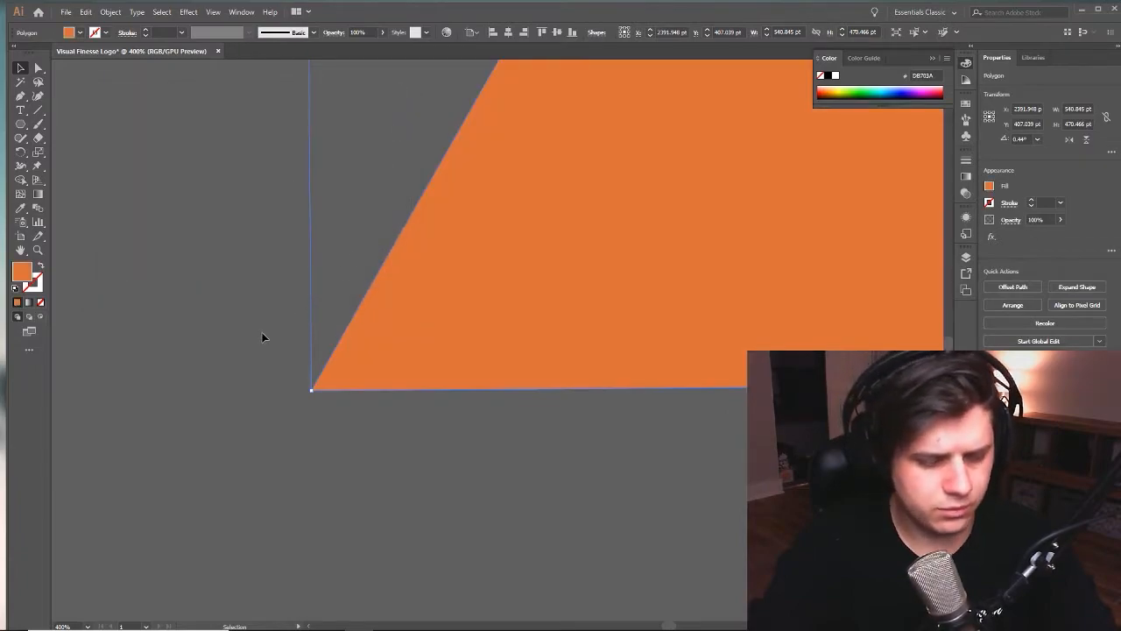
# - Deselect the triangle and zoom back out to 50% to view it whole beside the artboard
pyautogui.click(236, 318)
pyautogui.press('z')
pyautogui.keyDown('alt'); pyautogui.click(304, 335); pyautogui.keyUp('alt')
pyautogui.keyDown('alt'); pyautogui.click(303, 333); pyautogui.keyUp('alt')
pyautogui.keyDown('alt'); pyautogui.click(304, 333); pyautogui.keyUp('alt')
pyautogui.moveTo(661, 316); pyautogui.dragTo(463, 369)
pyautogui.keyDown('alt'); pyautogui.click(405, 368); pyautogui.keyUp('alt')
pyautogui.keyDown('alt'); pyautogui.click(408, 361); pyautogui.keyUp('alt')
pyautogui.moveTo(585, 311); pyautogui.dragTo(417, 373)
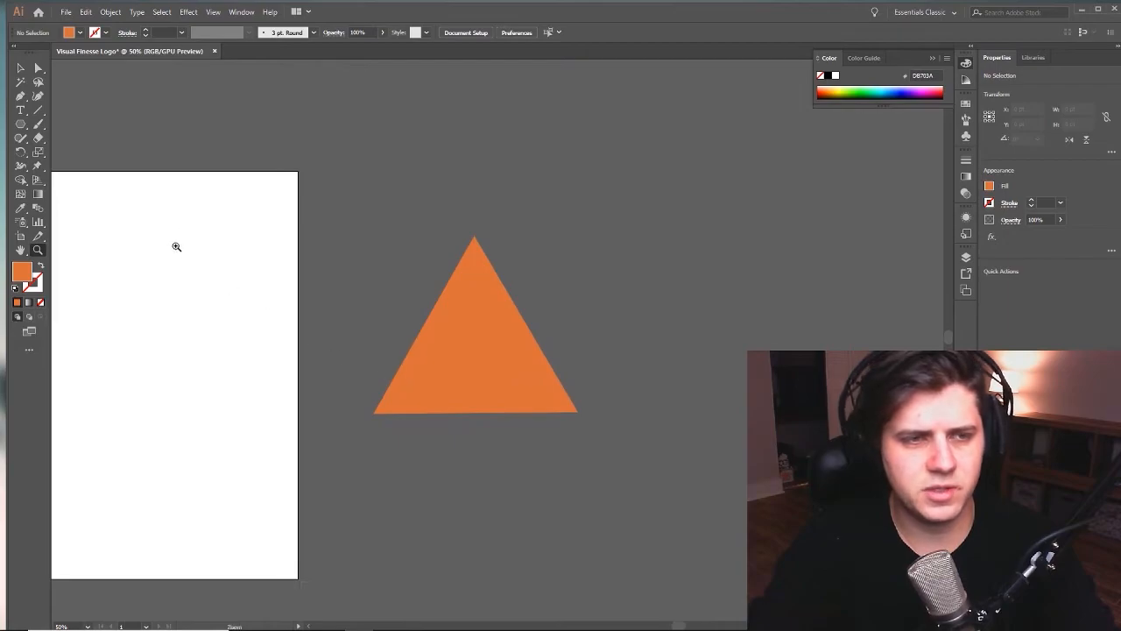
# - Open the reference logo JPG from the Desktop as a document and view the whole image at 33.33%
pyautogui.press('v')
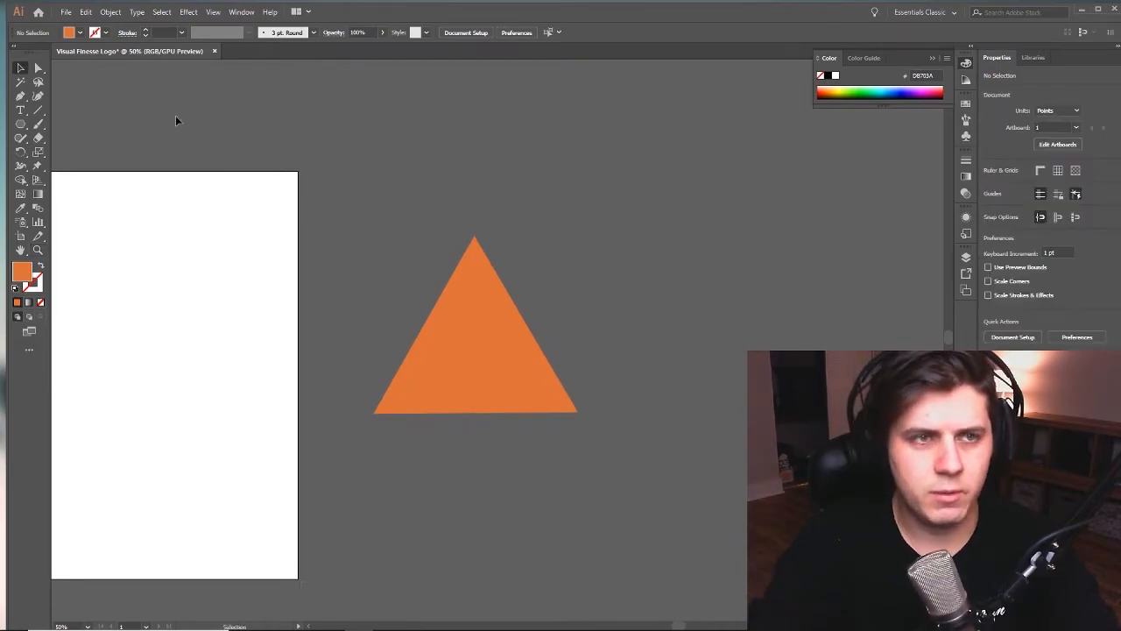
pyautogui.click(65, 11)
pyautogui.click(87, 51)
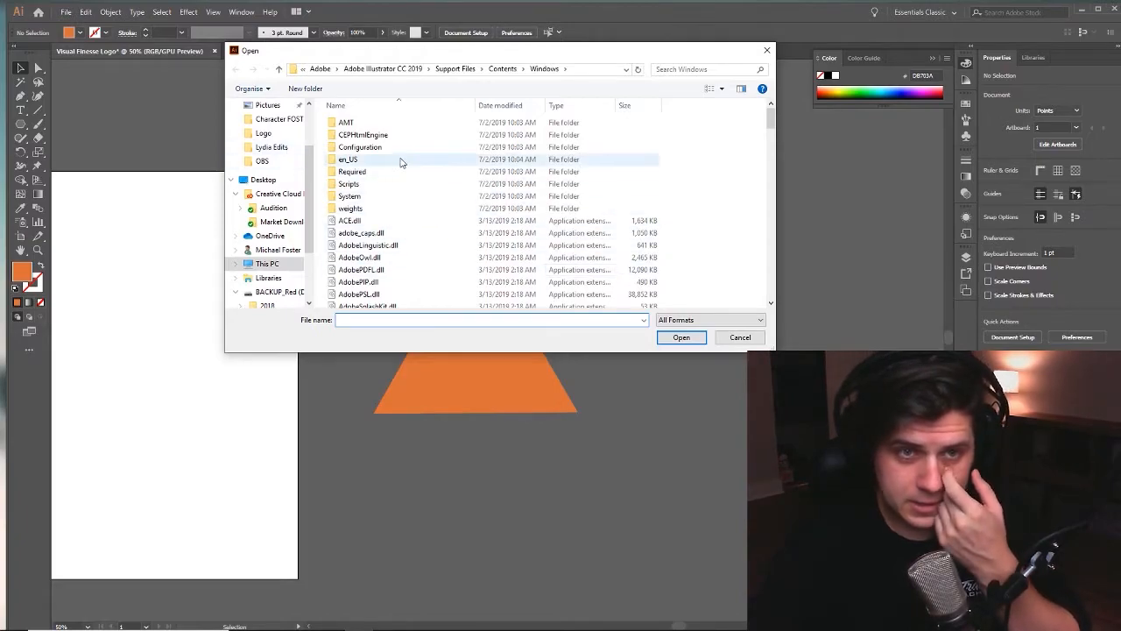
pyautogui.scroll(3, 280, 166)
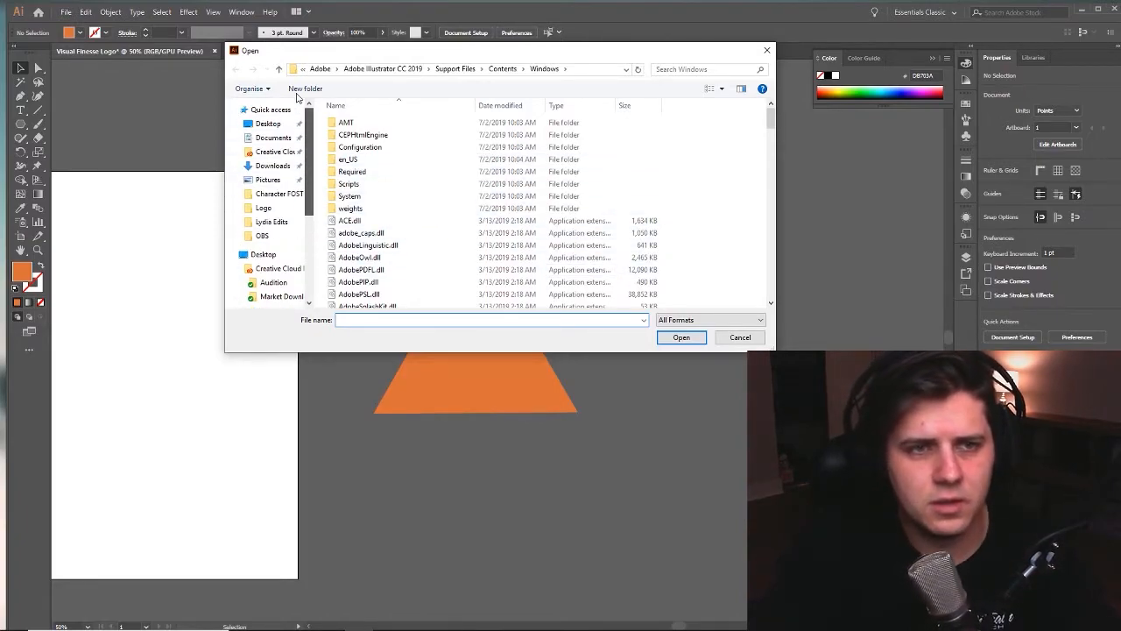
pyautogui.click(267, 123)
pyautogui.doubleClick(366, 134)
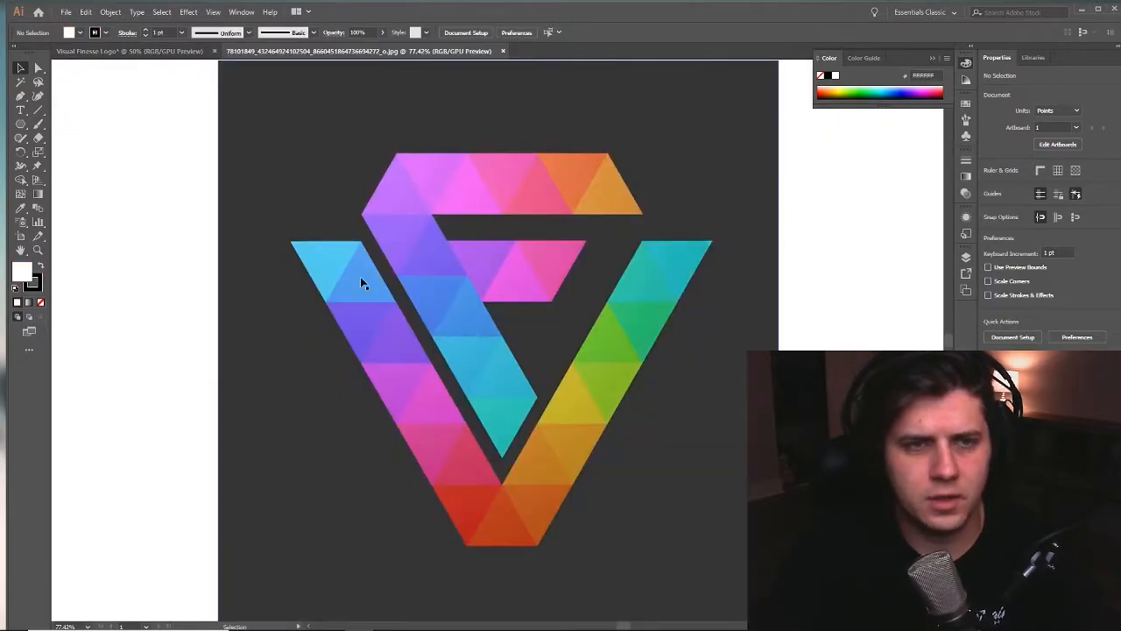
pyautogui.press('z')
pyautogui.keyDown('alt'); pyautogui.click(160, 240); pyautogui.keyUp('alt')
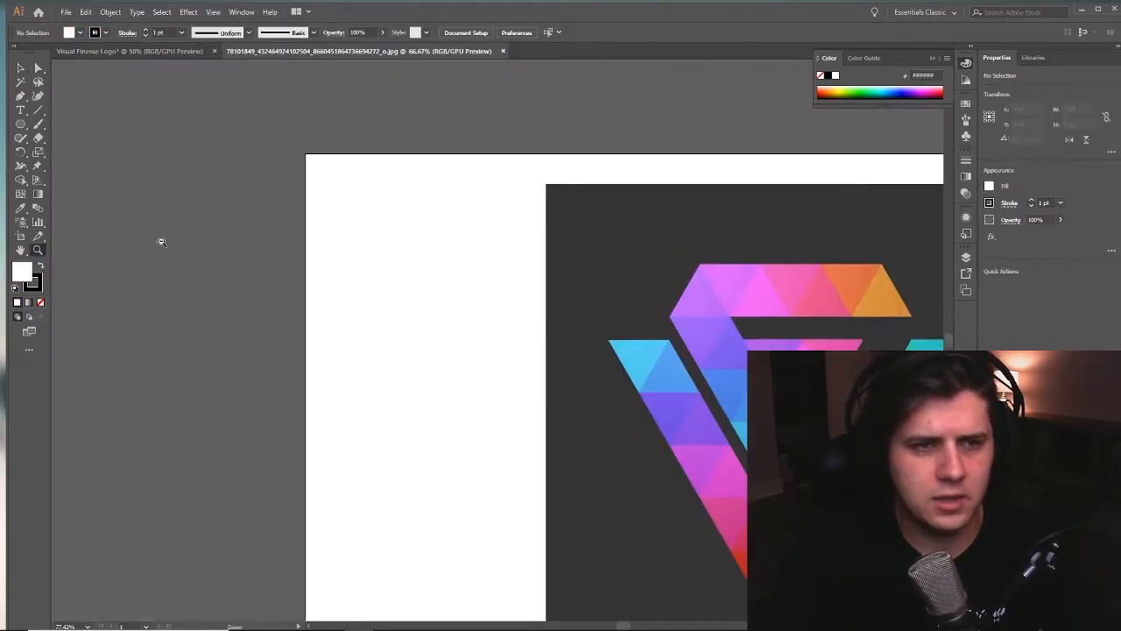
pyautogui.keyDown('alt'); pyautogui.click(160, 240); pyautogui.keyUp('alt')
pyautogui.keyDown('alt'); pyautogui.click(160, 240); pyautogui.keyUp('alt')
pyautogui.moveTo(902, 438); pyautogui.dragTo(410, 312)
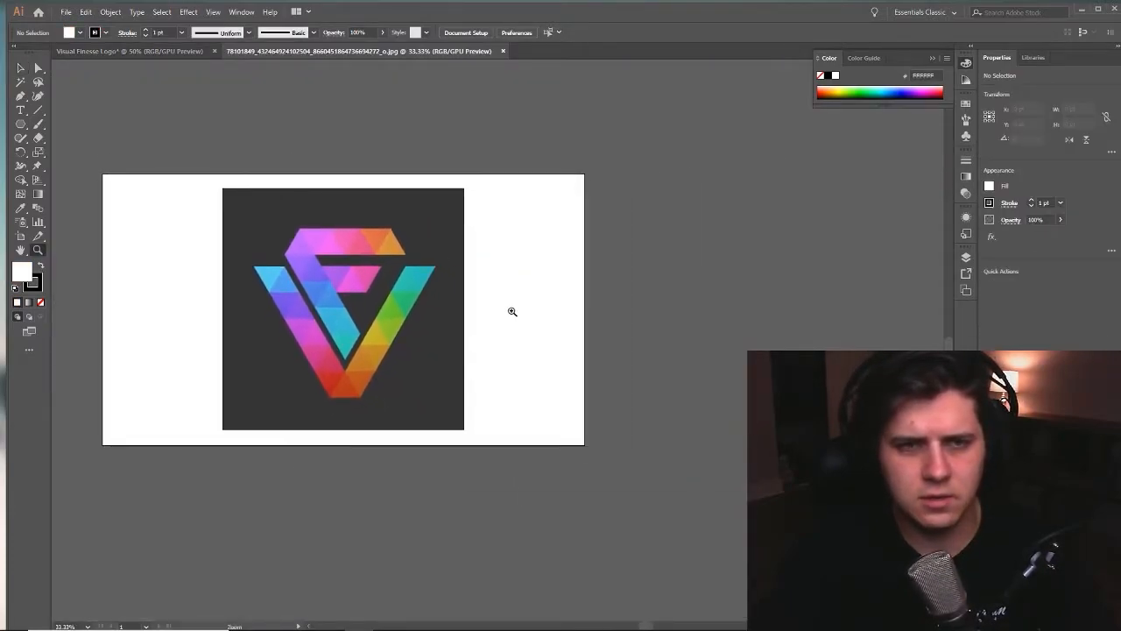
pyautogui.moveTo(405, 234); pyautogui.dragTo(487, 230)
# - Copy the reference logo image into the Visual Finesse Logo document and place it beside the triangle
pyautogui.press('v')
pyautogui.click(484, 244)
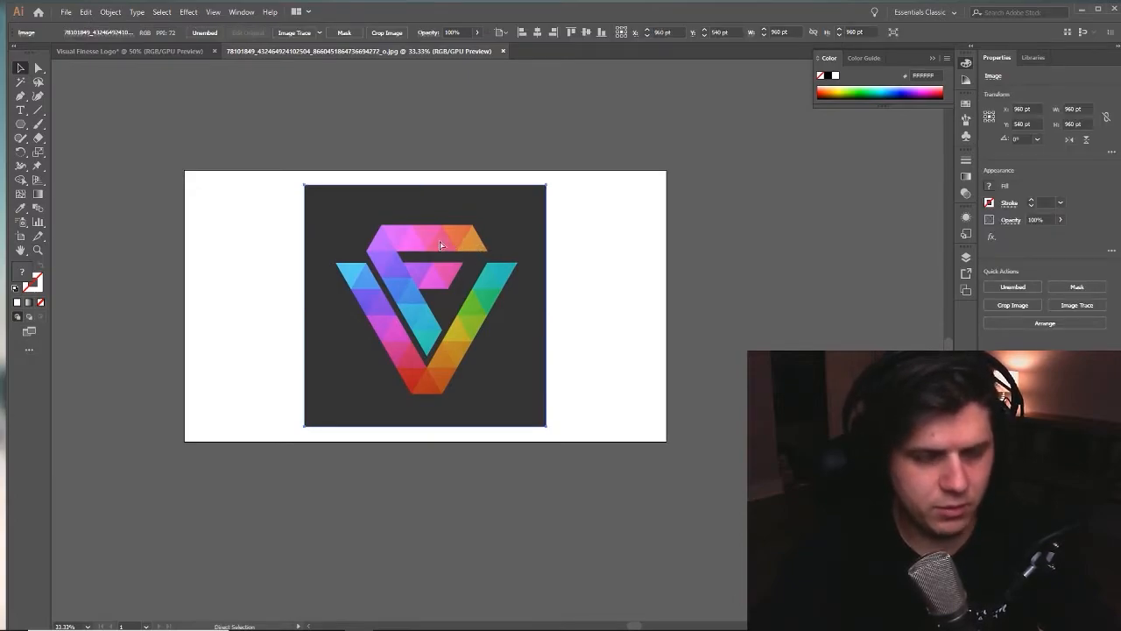
pyautogui.click(133, 50)
pyautogui.click(258, 52)
pyautogui.click(147, 52)
pyautogui.hotkey('ctrl', 'v')
pyautogui.moveTo(773, 348); pyautogui.dragTo(871, 261)
pyautogui.moveTo(638, 318); pyautogui.dragTo(978, 382)
pyautogui.moveTo(545, 387); pyautogui.dragTo(271, 404)
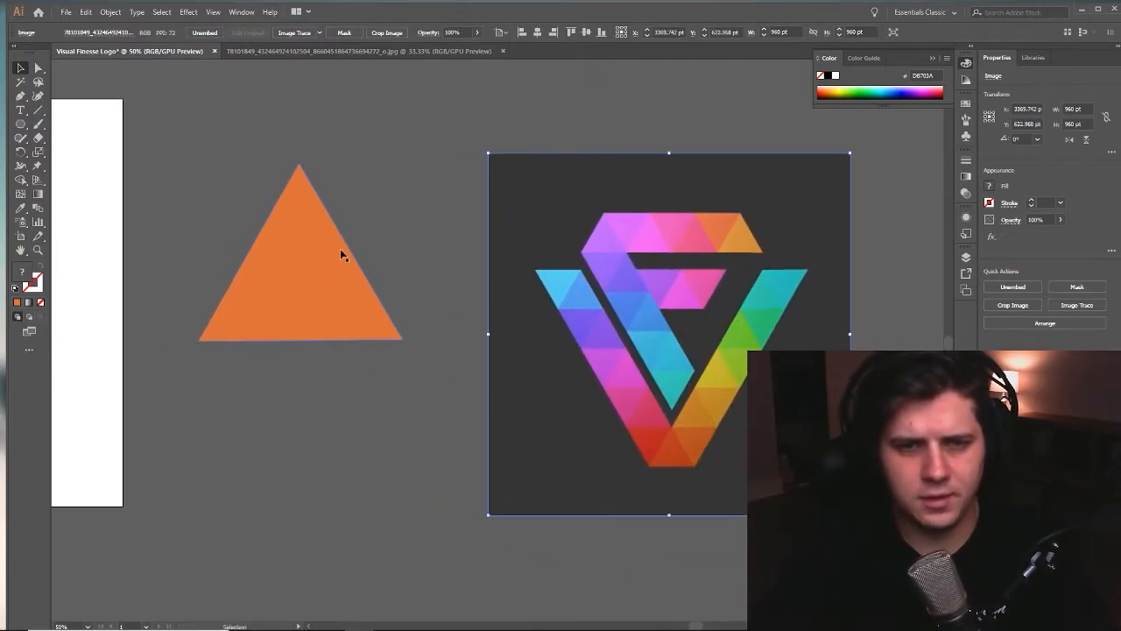
# - Deselect the pasted image and close the separate reference JPG document
pyautogui.click(346, 202)
pyautogui.click(359, 50)
pyautogui.click(503, 50)
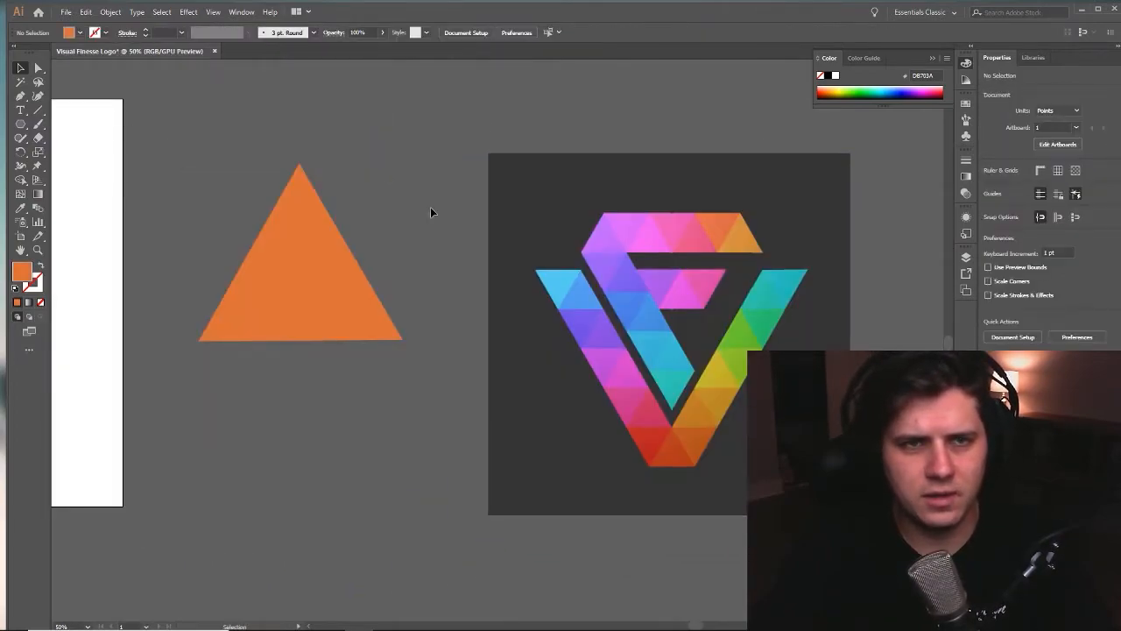
# - Recolor the triangle with the Eyedropper by sampling the dark orange triangle at the bottom tip of the reference logo
pyautogui.moveTo(459, 260); pyautogui.dragTo(520, 230)
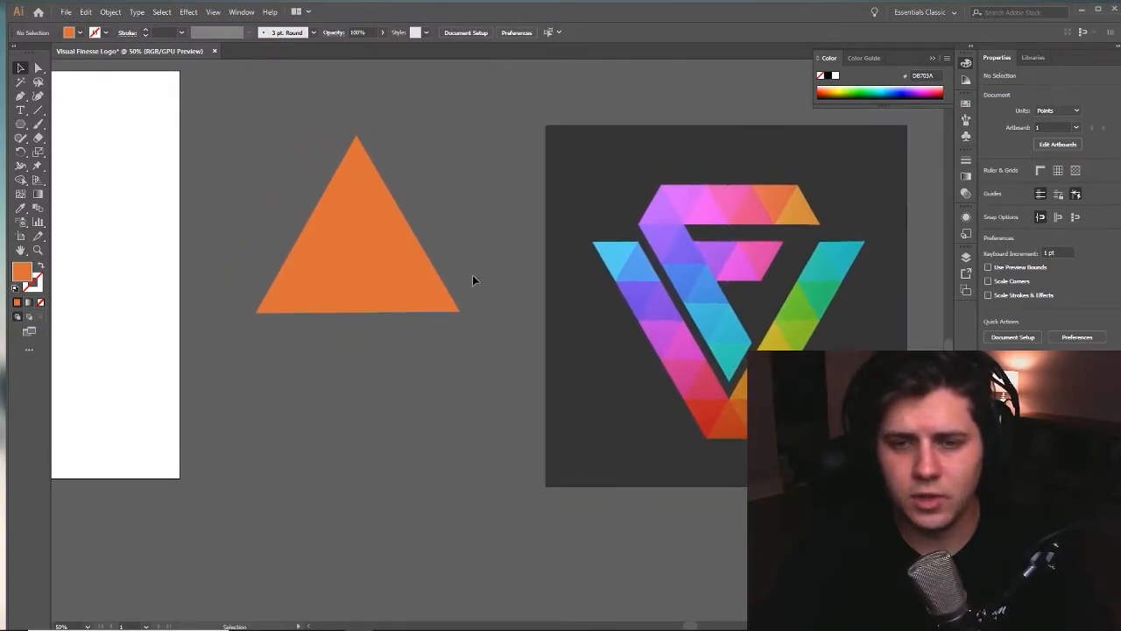
pyautogui.moveTo(474, 282); pyautogui.dragTo(428, 271)
pyautogui.click(266, 245)
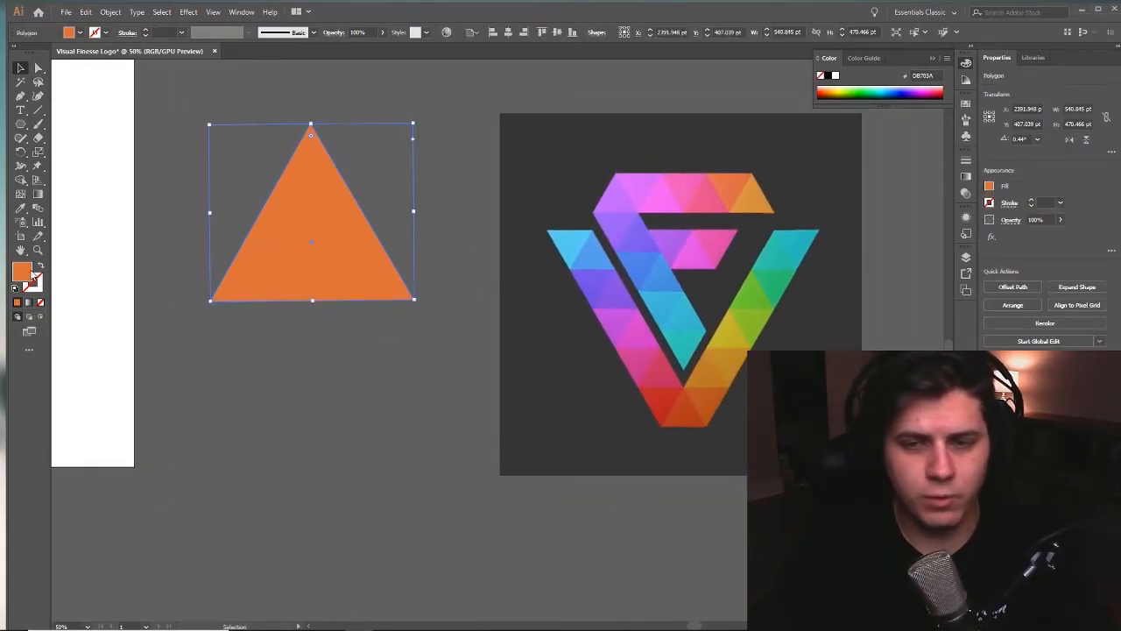
pyautogui.doubleClick(31, 275)
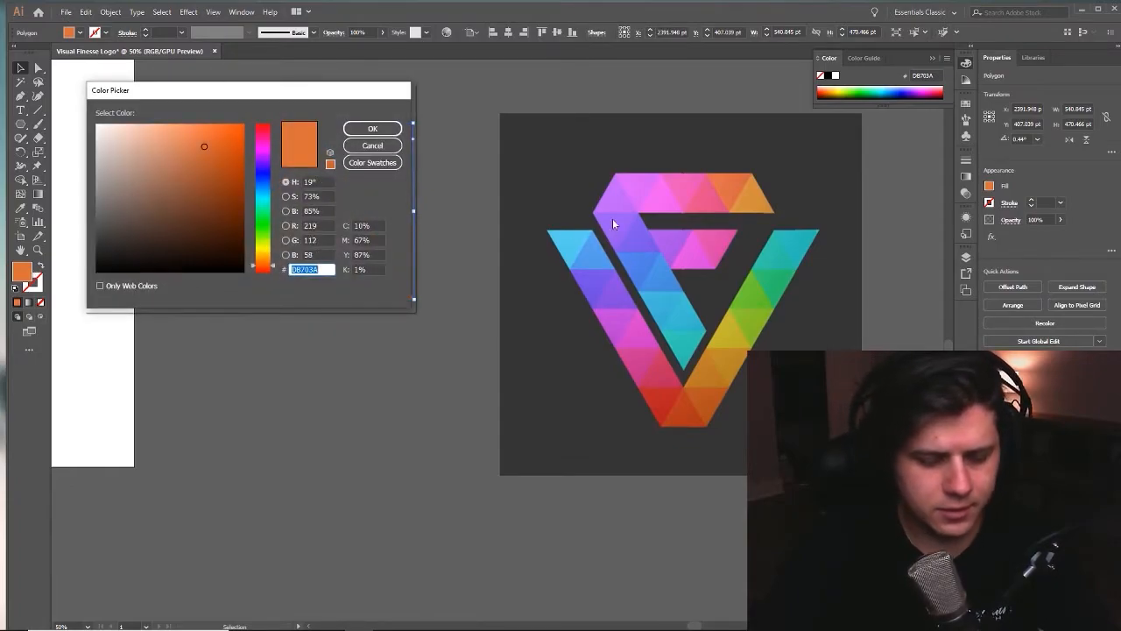
pyautogui.click(372, 146)
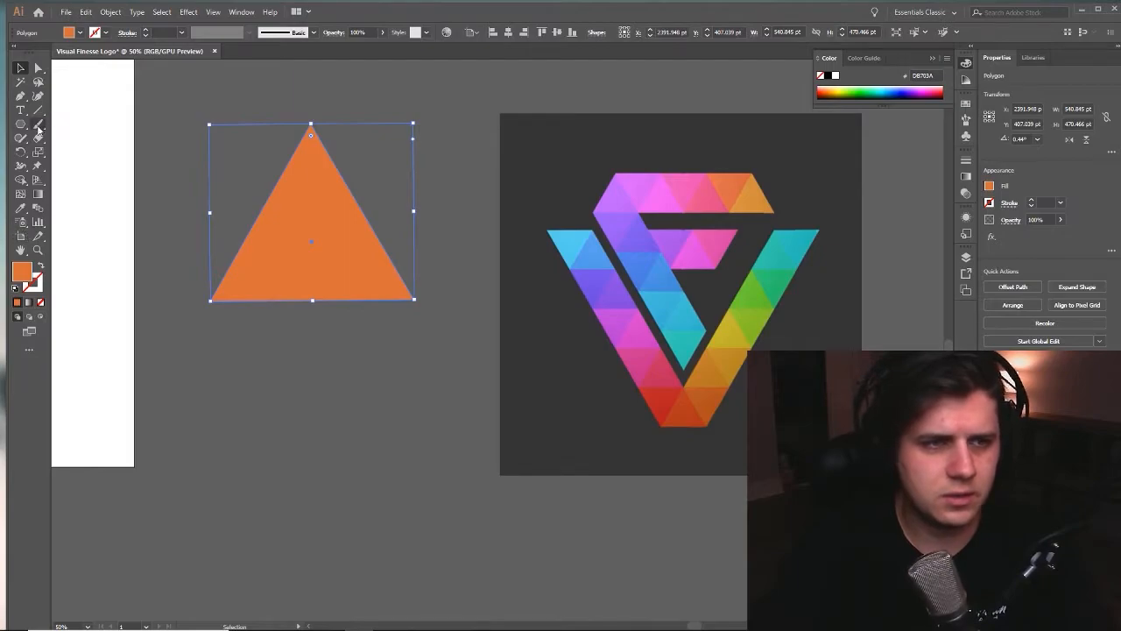
pyautogui.click(22, 209)
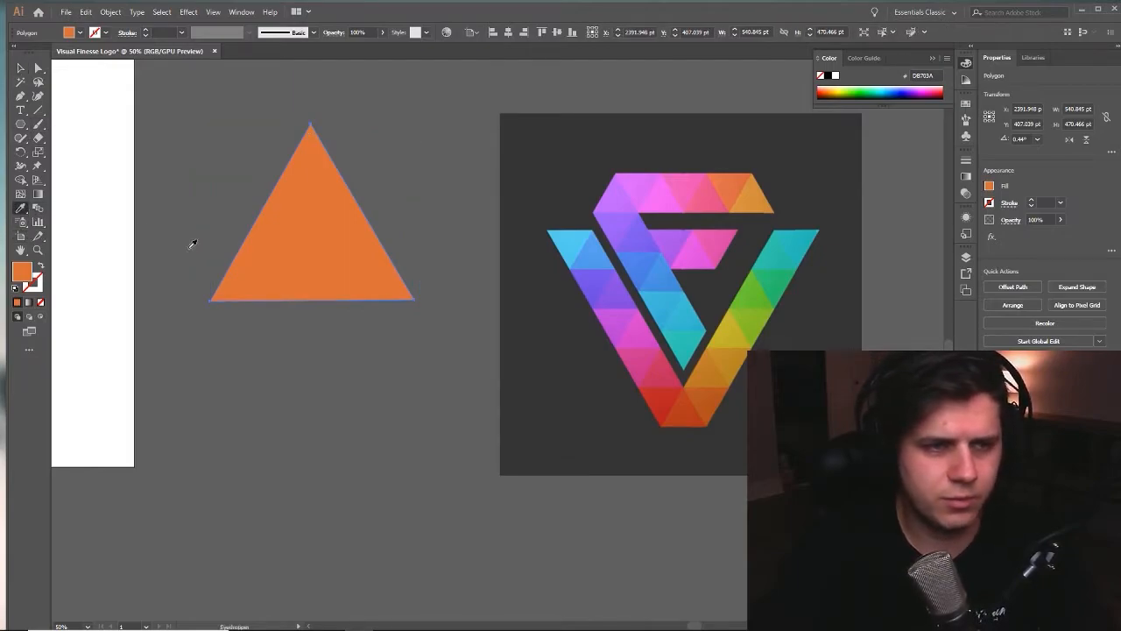
pyautogui.click(685, 409)
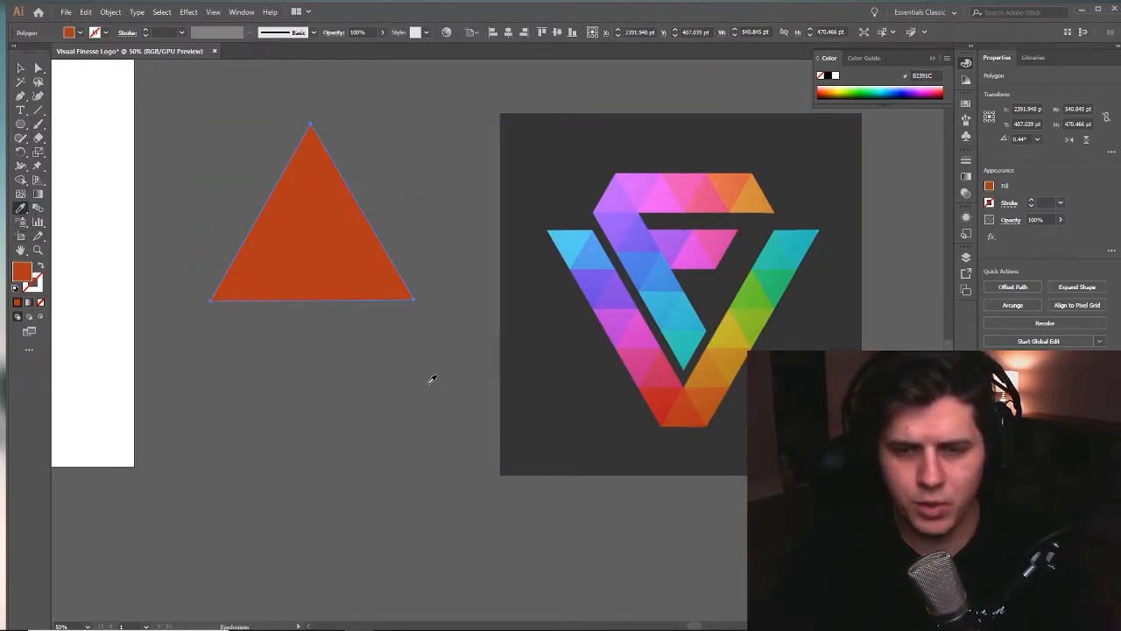
# - Move the triangle over toward the reference logo image with the Selection tool
pyautogui.press('v')
pyautogui.click(250, 353)
pyautogui.moveTo(248, 350); pyautogui.dragTo(353, 367)
pyautogui.moveTo(415, 284); pyautogui.dragTo(724, 445)
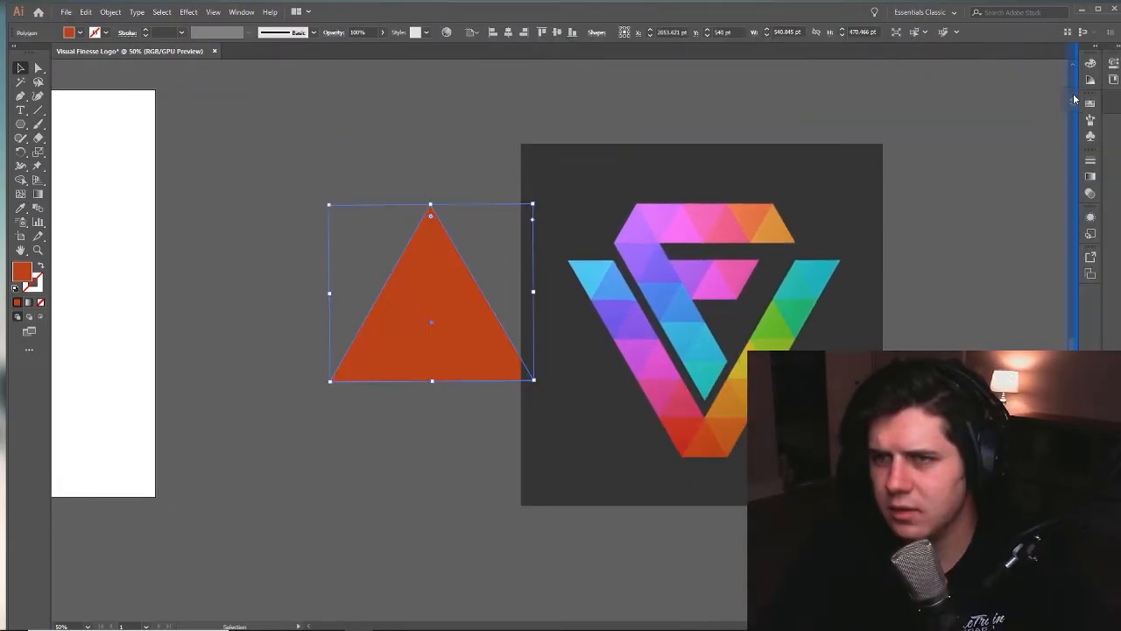
# - Show the document's layer list, collapse Layer 1 and deselect the triangle
pyautogui.moveTo(1075, 99); pyautogui.dragTo(1076, 98)
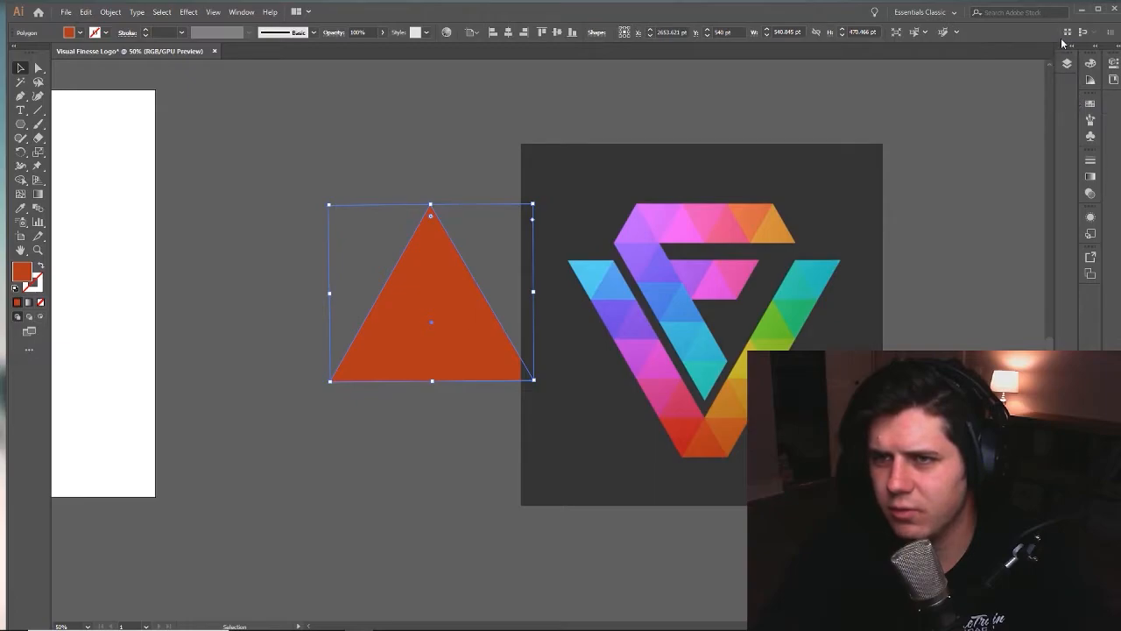
pyautogui.click(1067, 62)
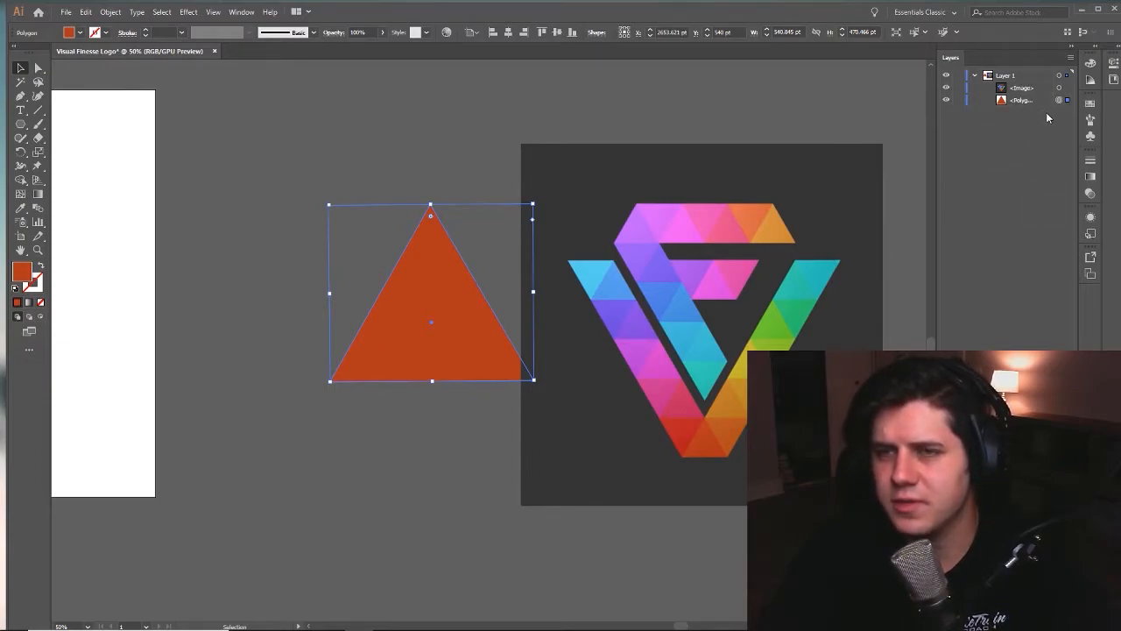
pyautogui.click(1007, 101)
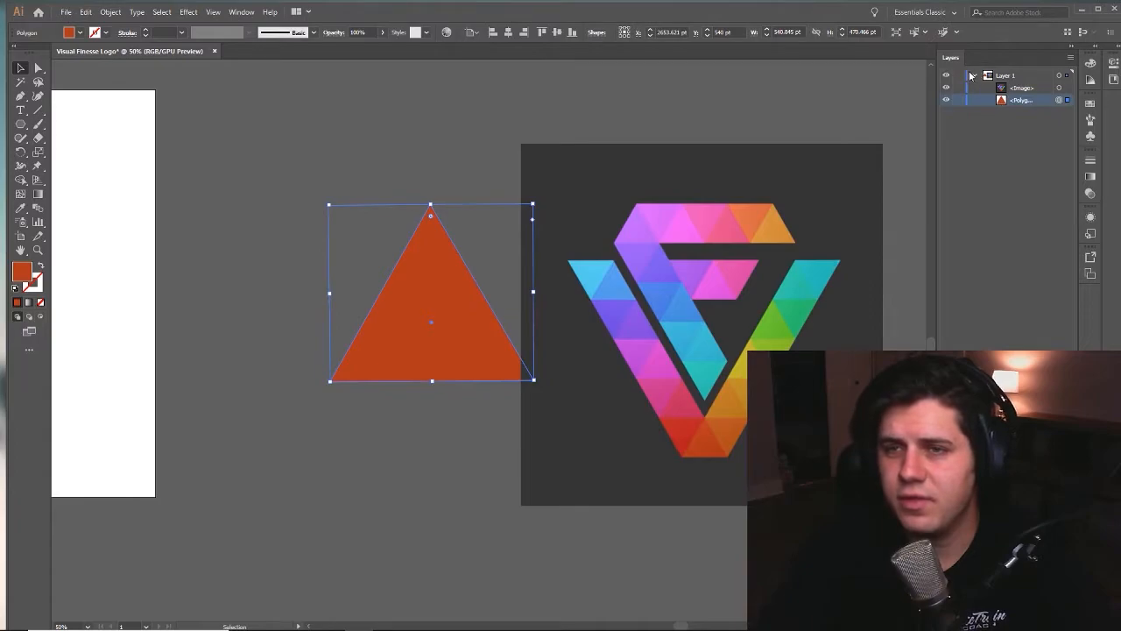
pyautogui.click(971, 76)
pyautogui.click(462, 194)
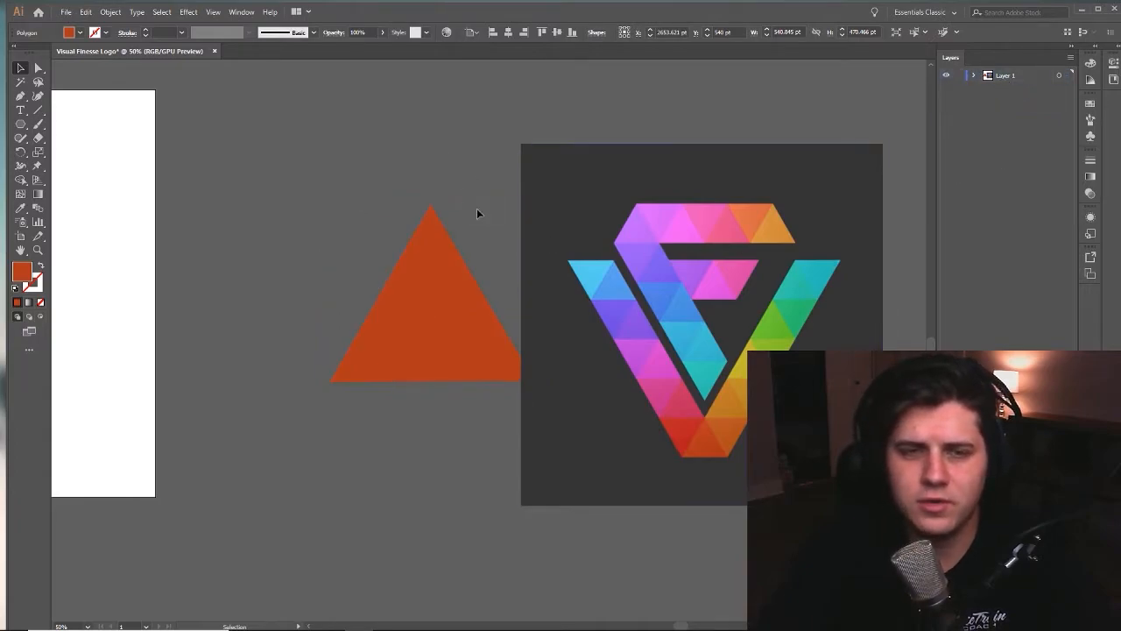
# - Move the orange triangle so that it overlaps the near edge of the reference image
pyautogui.moveTo(443, 324); pyautogui.dragTo(455, 281)
pyautogui.click(511, 134)
pyautogui.moveTo(441, 229); pyautogui.dragTo(486, 257)
pyautogui.click(553, 100)
pyautogui.click(483, 254)
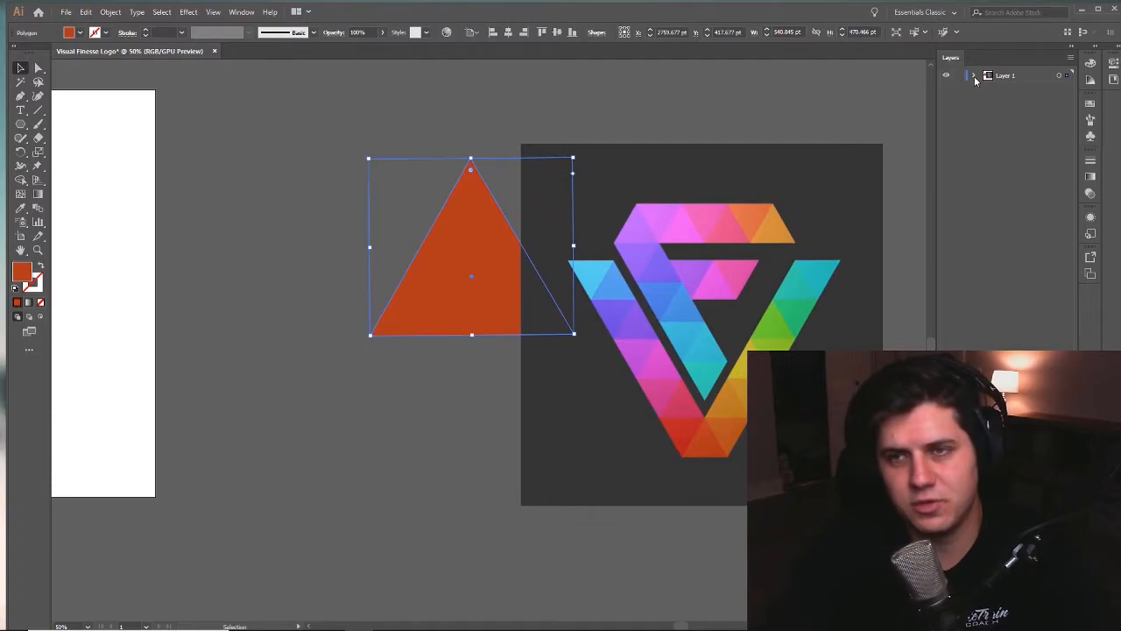
# - Restack the orange triangle above the reference image within Layer 1
pyautogui.moveTo(1016, 102)
pyautogui.mouseDown()
pyautogui.moveTo(1031, 90)
pyautogui.moveTo(1016, 99)
pyautogui.moveTo(1014, 123)
pyautogui.mouseUp()
pyautogui.click(1016, 150)
pyautogui.click(977, 138)
pyautogui.click(332, 270)
pyautogui.click(454, 265)
# - Look through the Arrange stacking options for the triangle, moving it clear of the reference image in between
pyautogui.rightClick(491, 224)
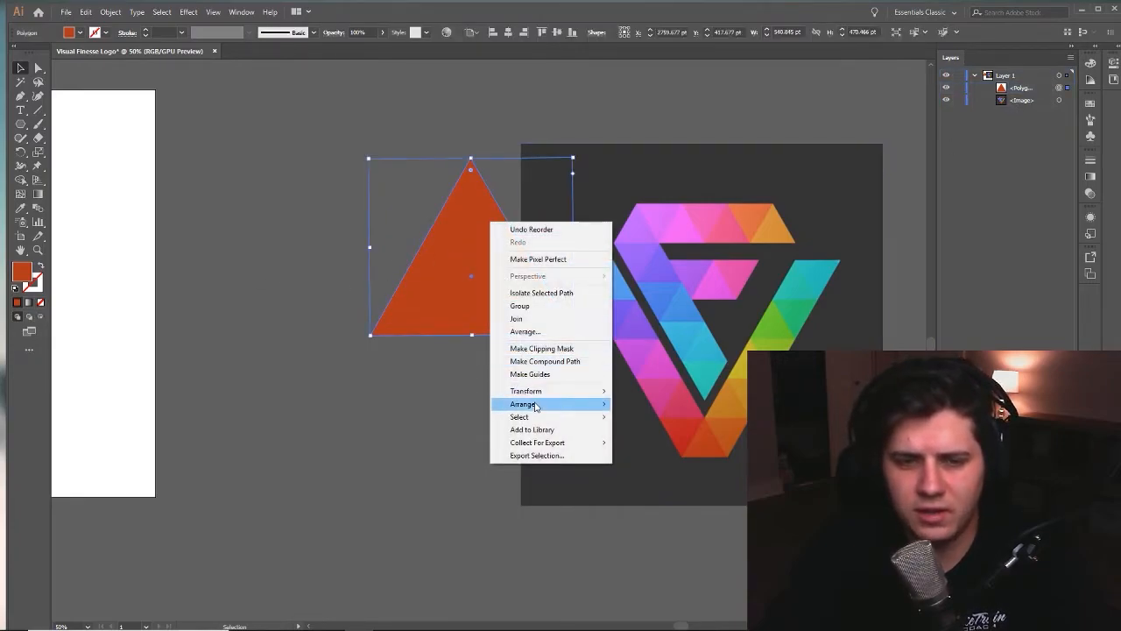
pyautogui.moveTo(552, 404)
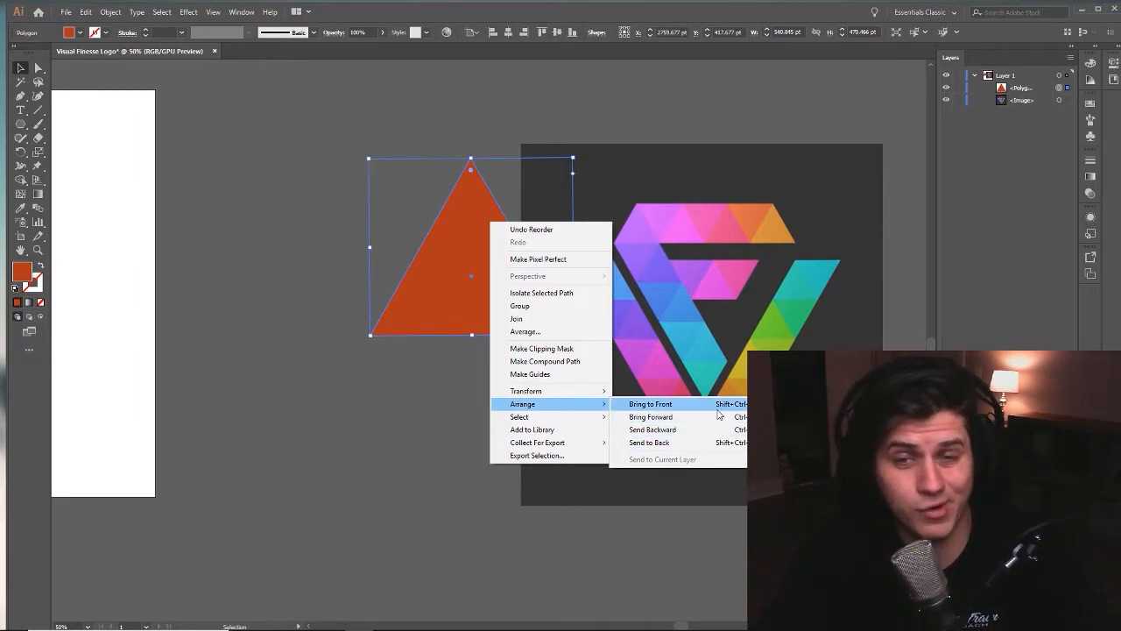
pyautogui.click(325, 399)
pyautogui.moveTo(486, 280); pyautogui.dragTo(356, 295)
pyautogui.rightClick(400, 283)
pyautogui.moveTo(489, 483)
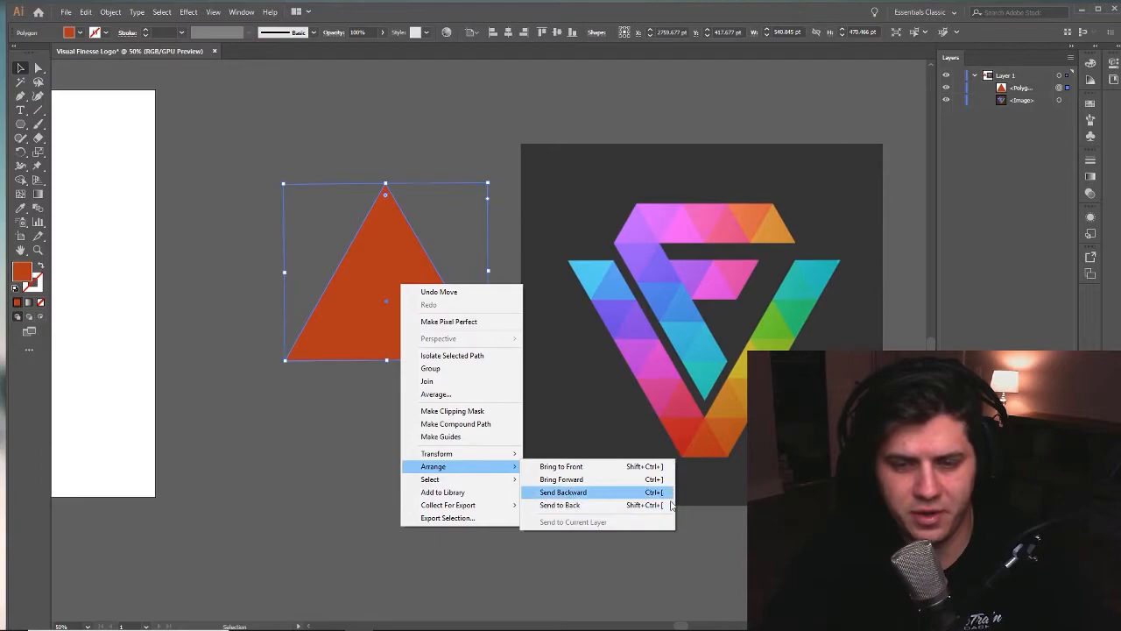
pyautogui.click(377, 383)
# - Move the triangle across the reference image and back to the edge of the white artboard
pyautogui.moveTo(434, 297); pyautogui.dragTo(569, 269)
pyautogui.moveTo(555, 308); pyautogui.dragTo(543, 440)
pyautogui.moveTo(545, 432); pyautogui.dragTo(223, 377)
pyautogui.hotkey('ctrl', 'shift', 'a')
pyautogui.moveTo(266, 452); pyautogui.dragTo(497, 411)
pyautogui.moveTo(777, 382); pyautogui.dragTo(655, 371)
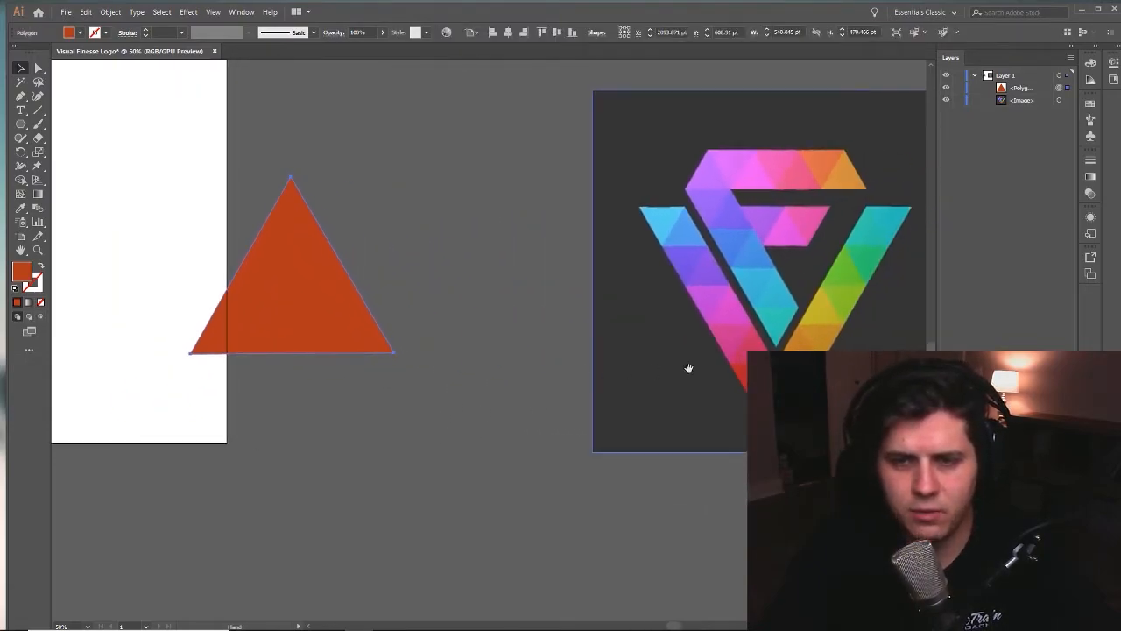
pyautogui.moveTo(598, 350); pyautogui.dragTo(543, 361)
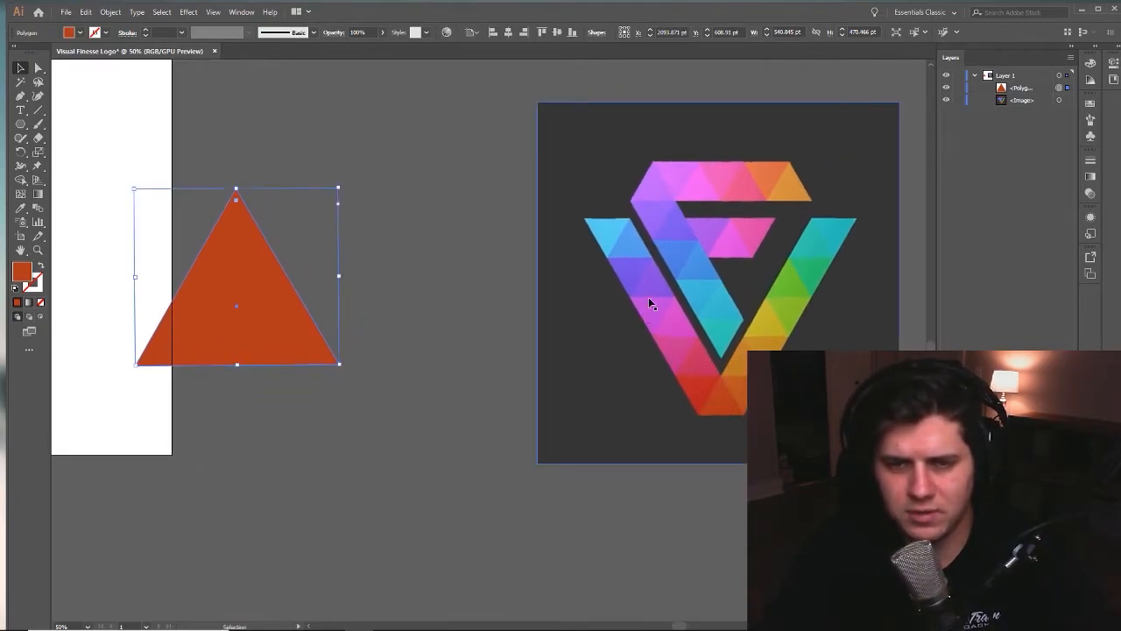
# - Move the triangle onto the artboard and scale it down near the artboard's lower edge
pyautogui.moveTo(443, 307); pyautogui.dragTo(467, 395)
pyautogui.moveTo(278, 538); pyautogui.dragTo(861, 428)
pyautogui.moveTo(874, 281); pyautogui.dragTo(348, 352)
pyautogui.moveTo(424, 489); pyautogui.dragTo(546, 510)
pyautogui.moveTo(426, 376); pyautogui.dragTo(518, 365)
pyautogui.moveTo(637, 254); pyautogui.dragTo(477, 393)
pyautogui.click(531, 411)
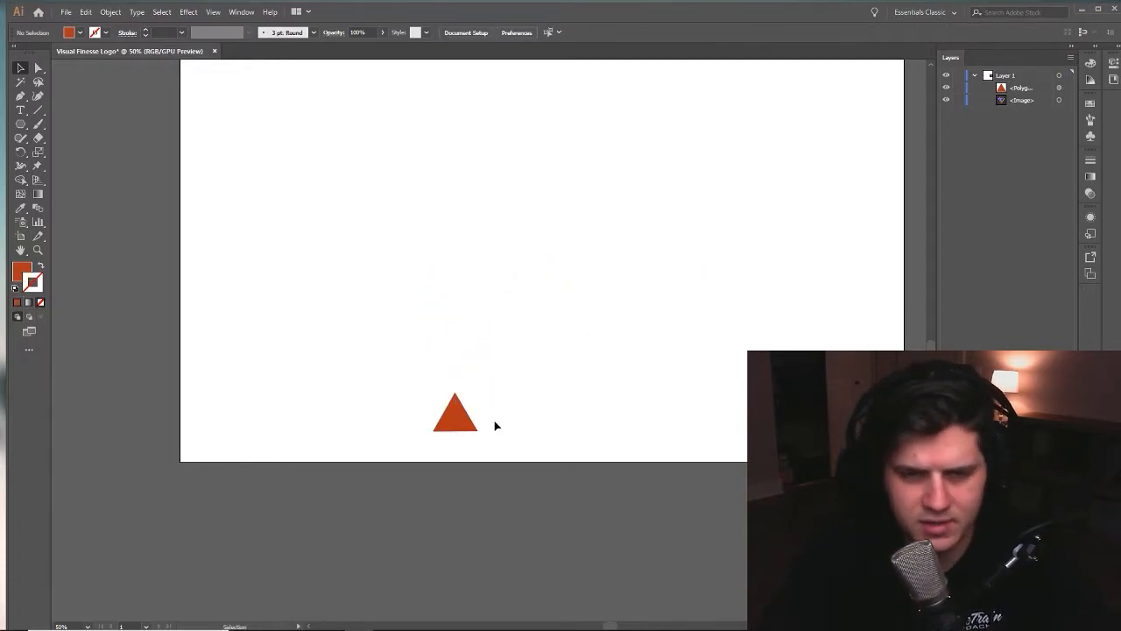
# - Place an upside-down copy of the small orange triangle flush against its slanted side
pyautogui.click(462, 418)
pyautogui.click(483, 458)
pyautogui.press('z')
pyautogui.click(388, 448)
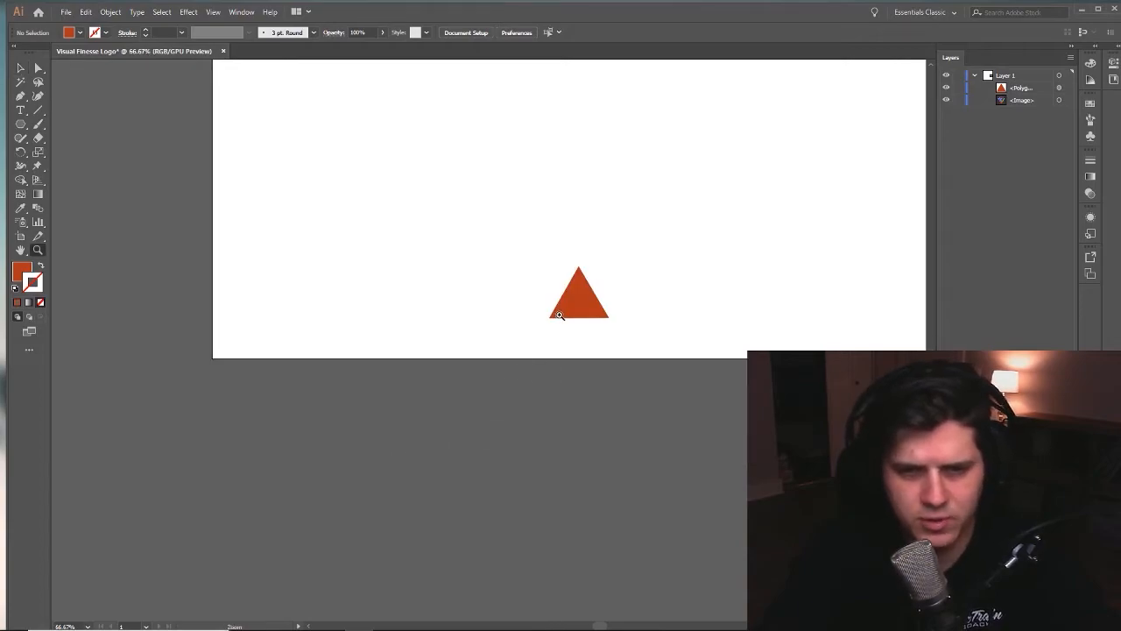
pyautogui.click(560, 315)
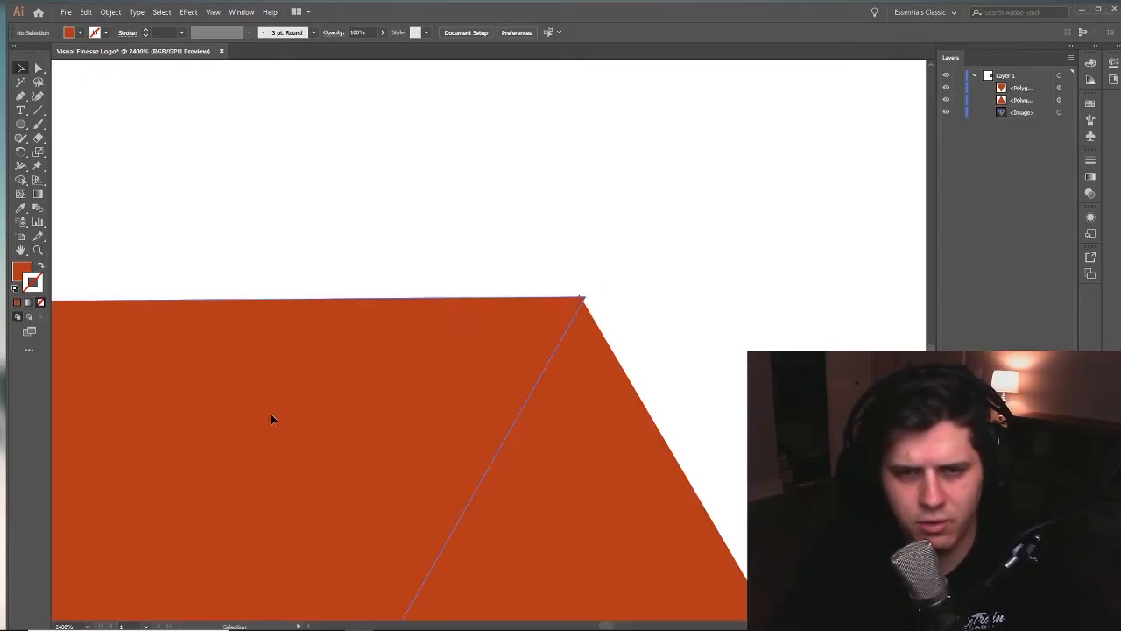
pyautogui.moveTo(271, 413); pyautogui.dragTo(268, 417)
pyautogui.click(538, 258)
pyautogui.moveTo(704, 332); pyautogui.dragTo(773, 119)
# - Inspect the seam between the two orange triangles at 2400% along its full length down to the shared corner
pyautogui.moveTo(505, 373); pyautogui.dragTo(644, 103)
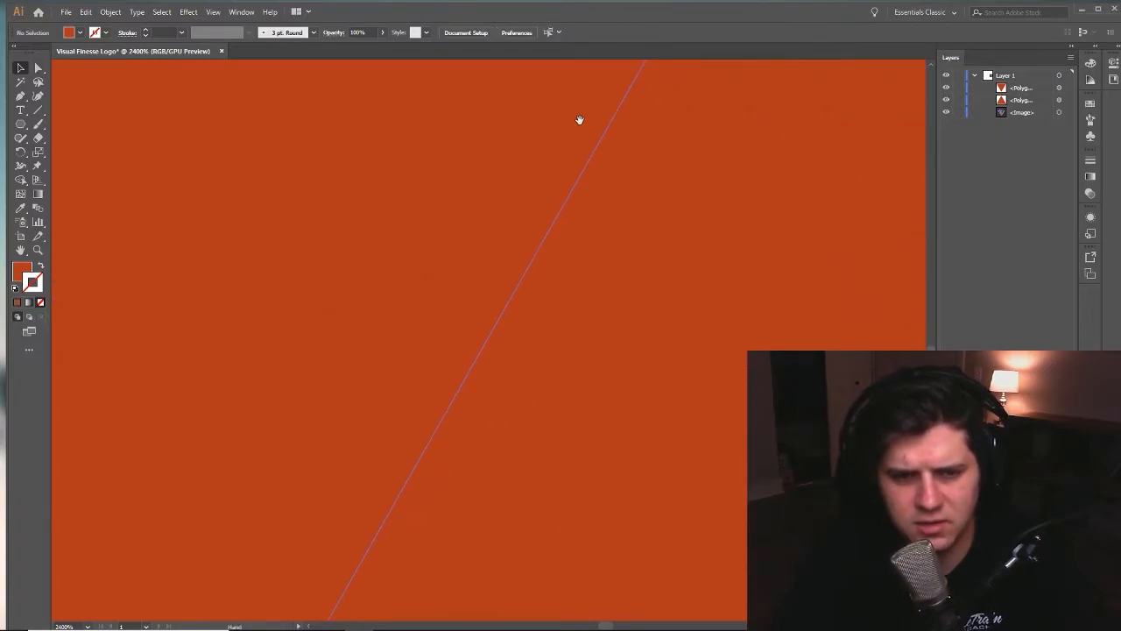
pyautogui.moveTo(407, 545); pyautogui.dragTo(438, 358)
pyautogui.moveTo(284, 571); pyautogui.dragTo(547, 140)
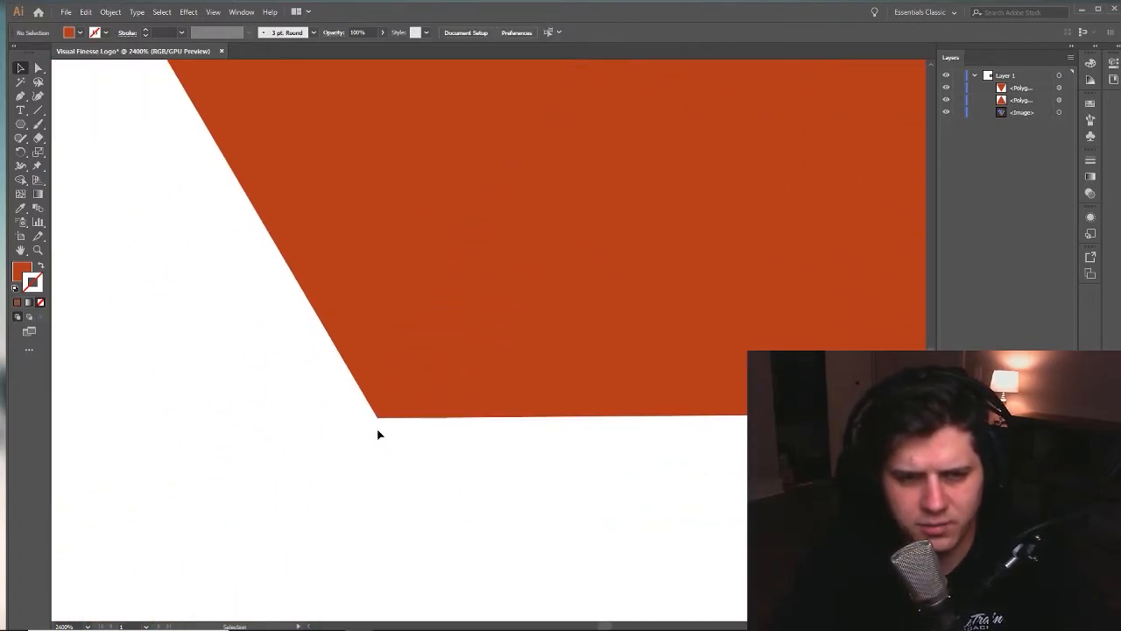
pyautogui.moveTo(378, 337); pyautogui.dragTo(378, 339)
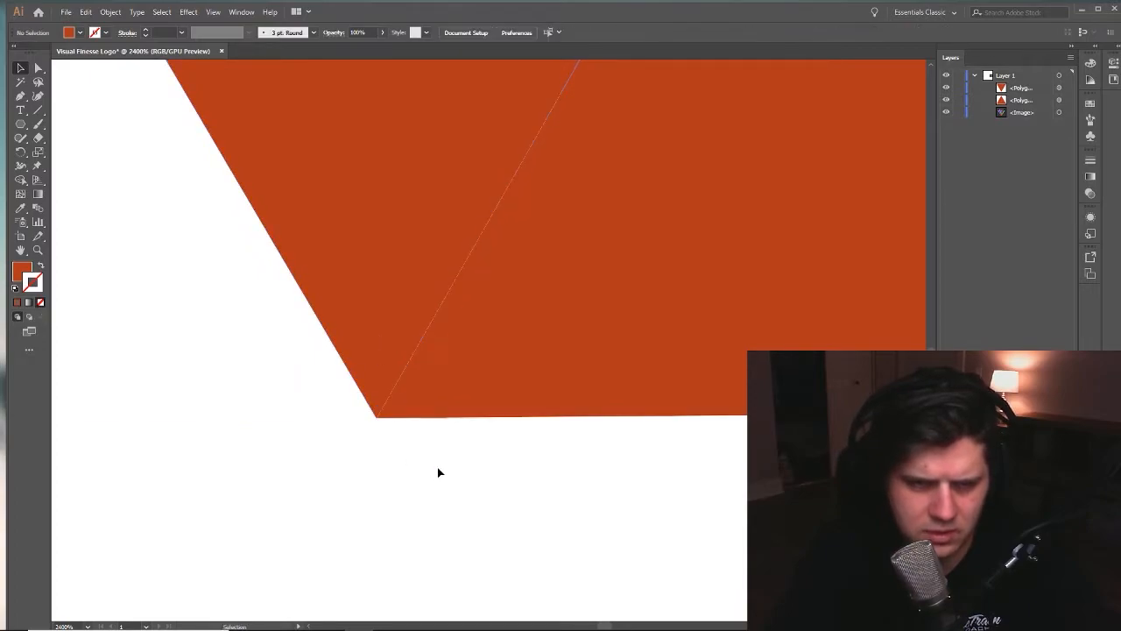
pyautogui.moveTo(445, 429); pyautogui.dragTo(394, 523)
pyautogui.moveTo(739, 131)
pyautogui.mouseDown()
pyautogui.moveTo(627, 382)
pyautogui.moveTo(528, 548)
pyautogui.mouseUp()
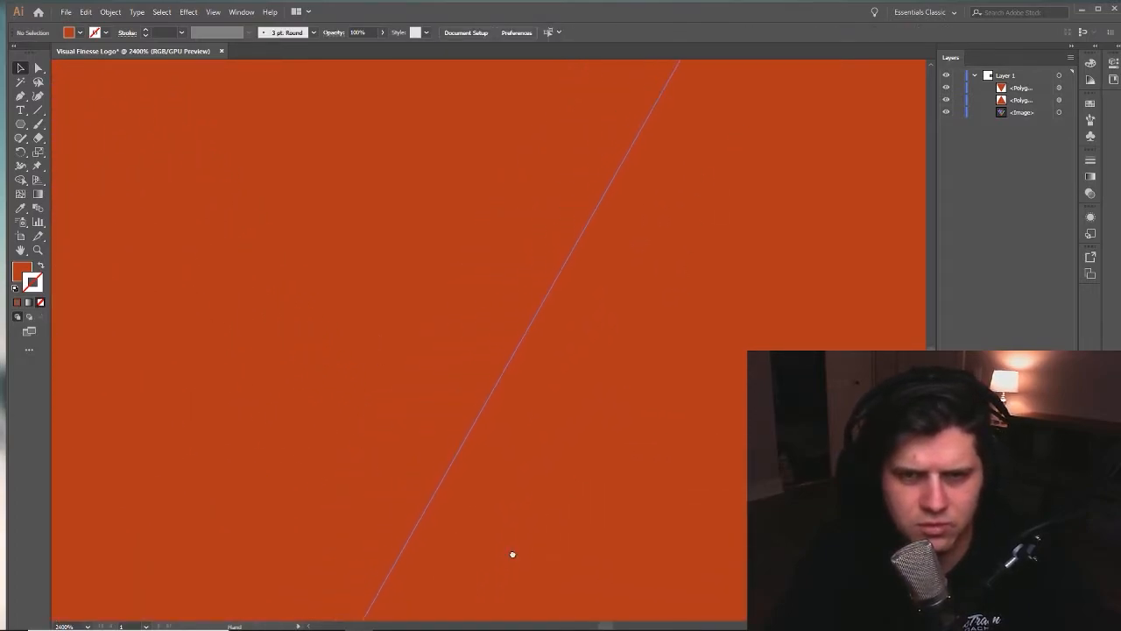
pyautogui.moveTo(622, 219); pyautogui.dragTo(494, 473)
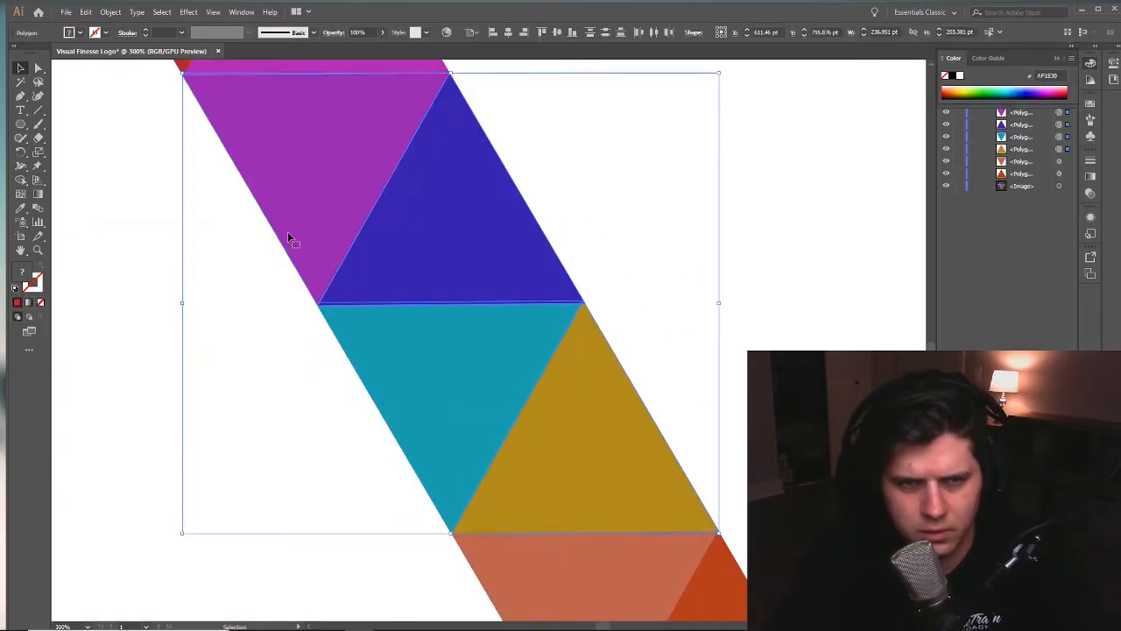
# - Examine the colored triangle strips for overlaps and gaps where neighbouring edges meet
pyautogui.press('z')
pyautogui.doubleClick(446, 313)
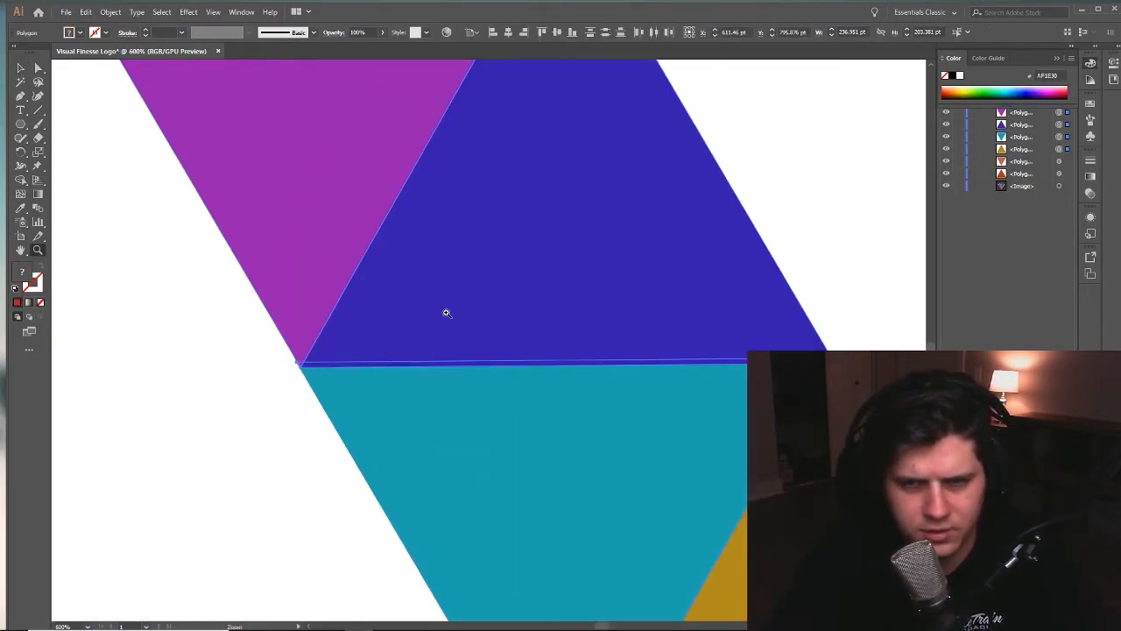
pyautogui.keyDown('alt'); pyautogui.click(500, 320); pyautogui.keyUp('alt')
pyautogui.keyDown('alt'); pyautogui.click(500, 321); pyautogui.keyUp('alt')
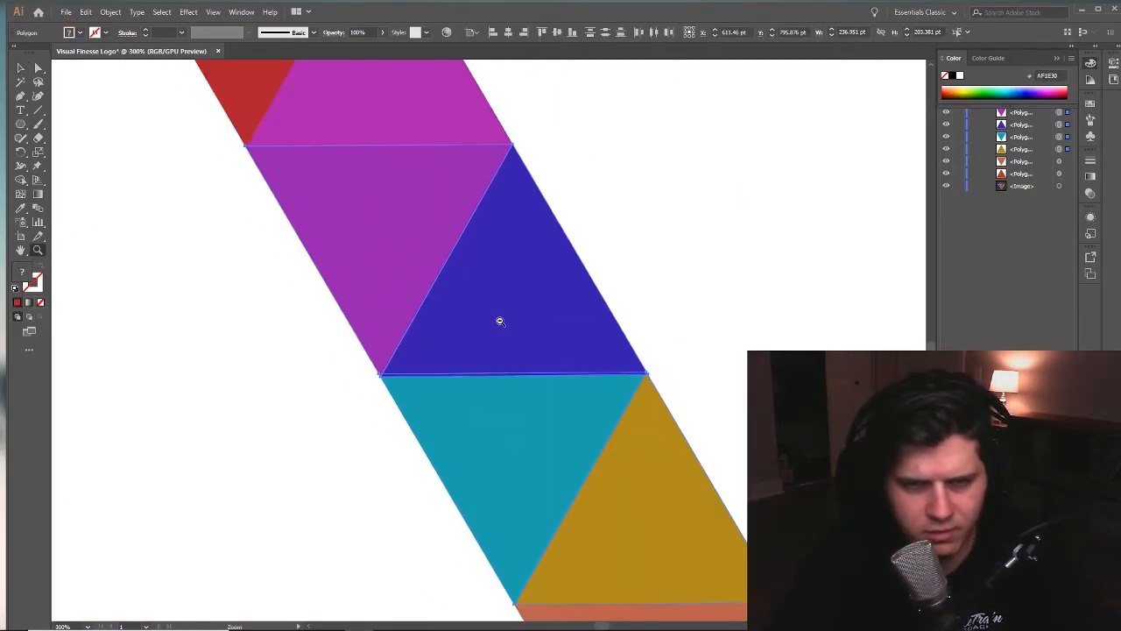
pyautogui.keyDown('alt'); pyautogui.click(500, 321); pyautogui.keyUp('alt')
pyautogui.moveTo(570, 271); pyautogui.dragTo(627, 358)
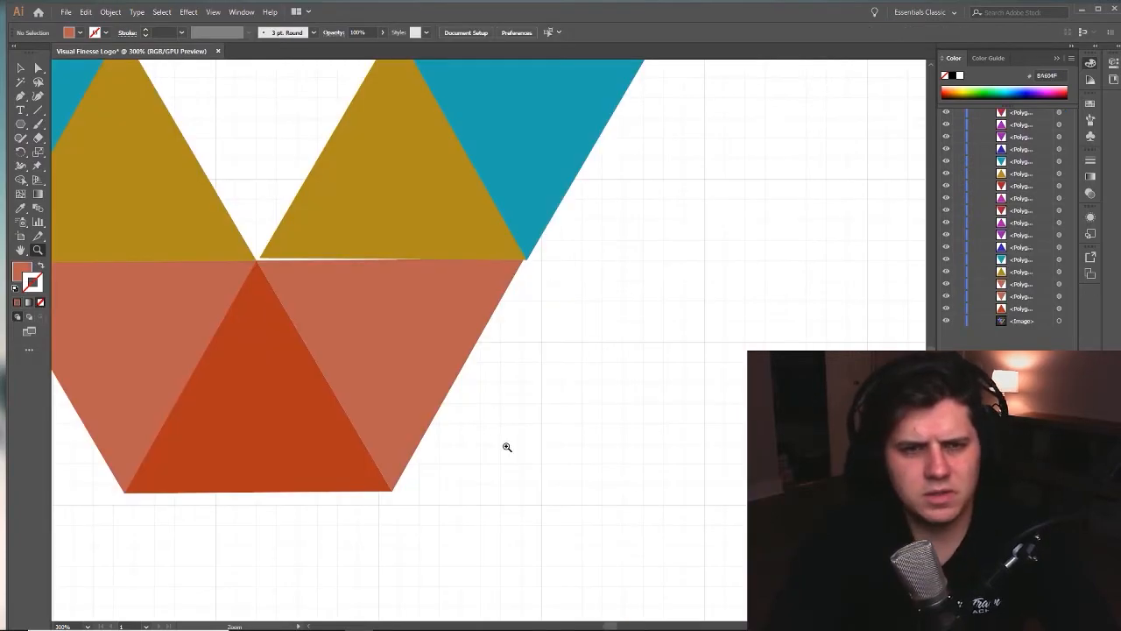
pyautogui.click(538, 404)
pyautogui.keyDown('alt'); pyautogui.click(446, 378); pyautogui.keyUp('alt')
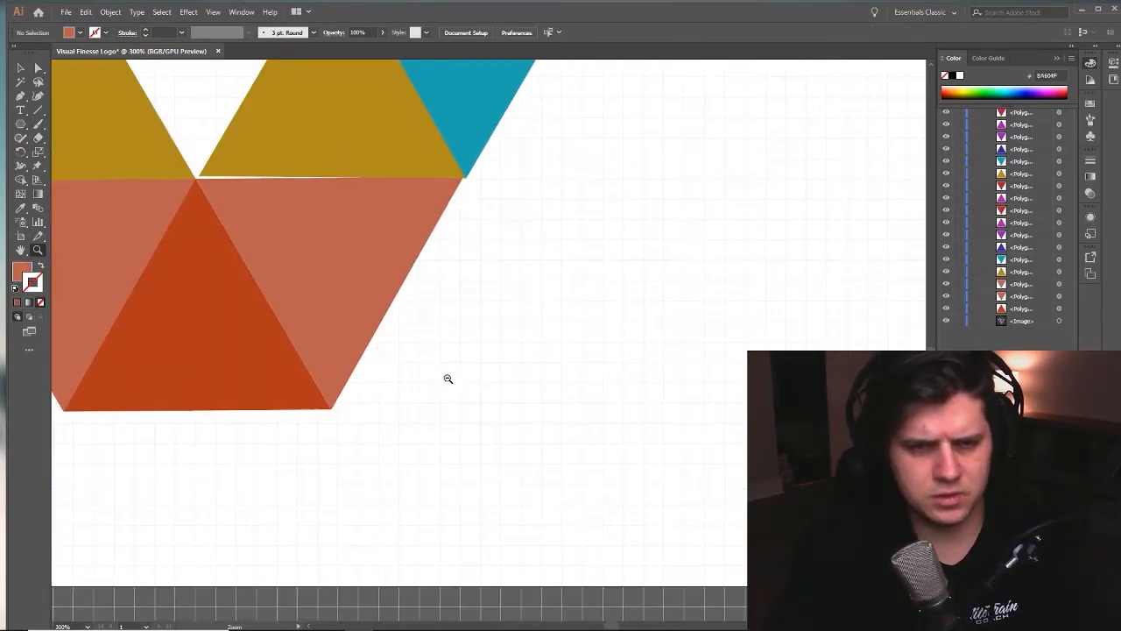
pyautogui.keyDown('alt'); pyautogui.click(453, 377); pyautogui.keyUp('alt')
pyautogui.keyDown('alt'); pyautogui.click(541, 364); pyautogui.keyUp('alt')
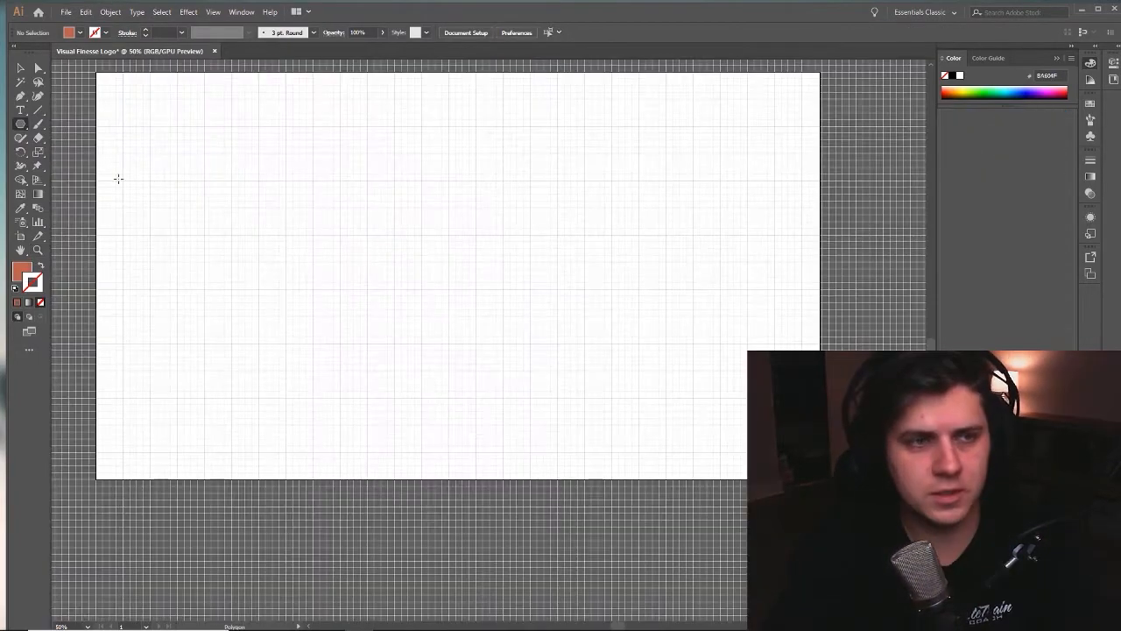
# - Draw a new polygon about 576 pt wide on the artboard and reduce it to three sides
pyautogui.moveTo(374, 263); pyautogui.dragTo(446, 334)
pyautogui.press('v')
pyautogui.moveTo(560, 261); pyautogui.dragTo(545, 288)
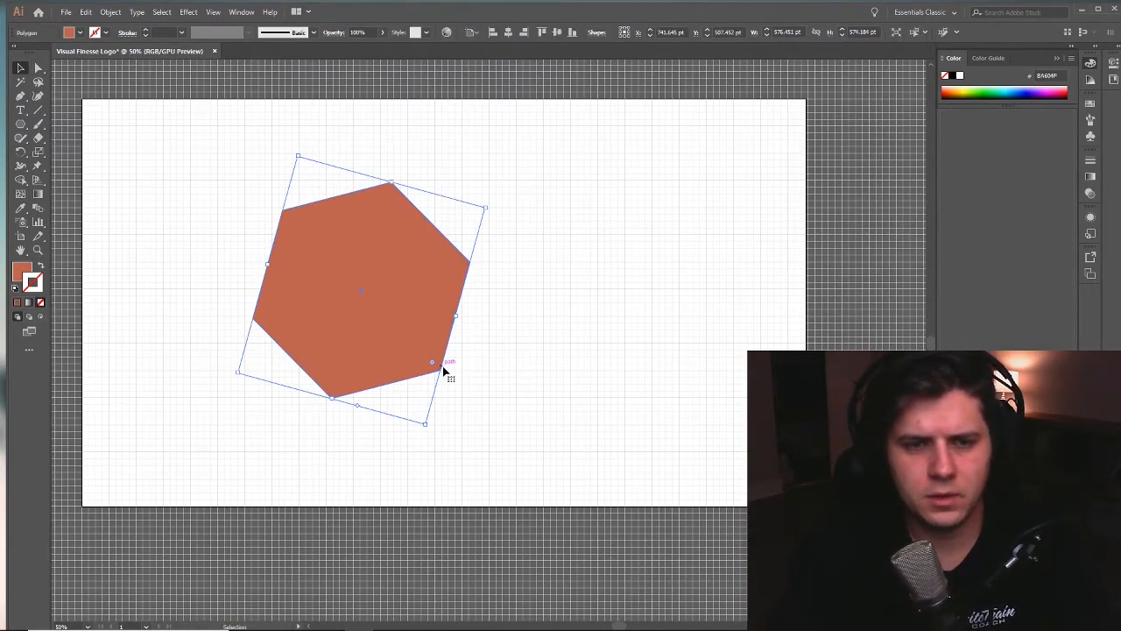
pyautogui.moveTo(351, 406); pyautogui.dragTo(410, 421)
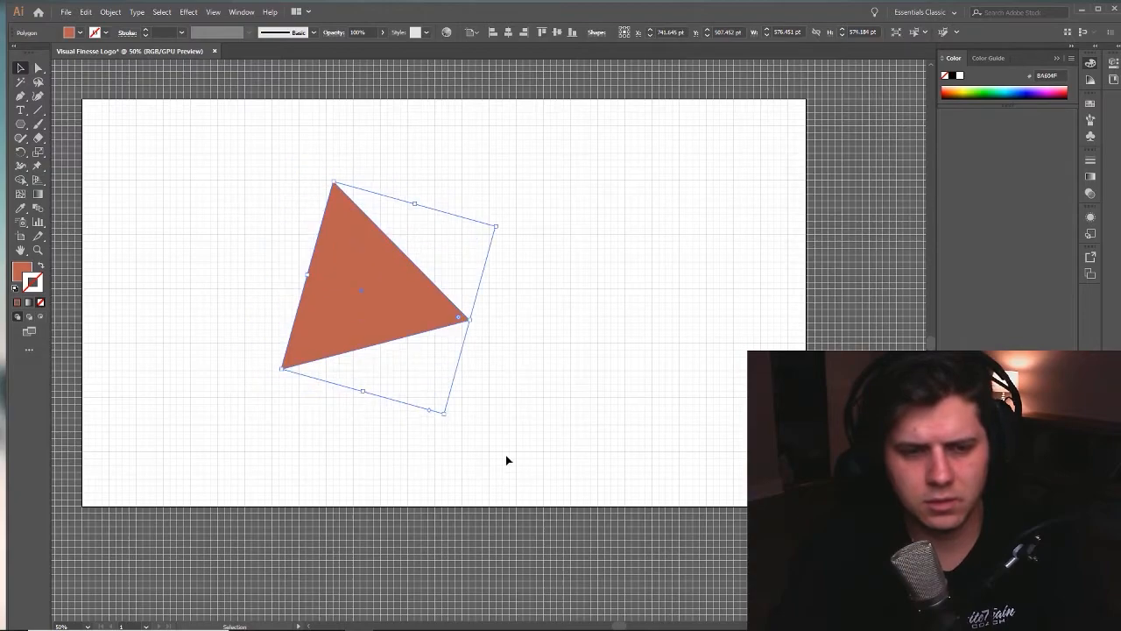
pyautogui.click(57, 110)
pyautogui.click(399, 271)
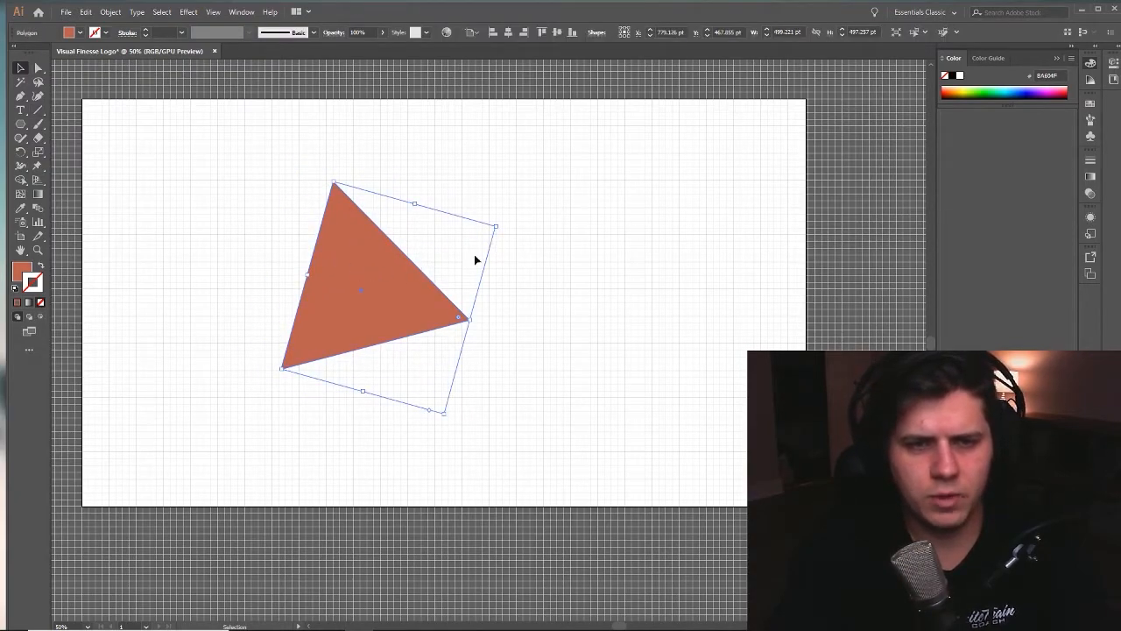
# - Rotate the new triangle until its base is horizontal and its tip points straight up
pyautogui.moveTo(400, 321); pyautogui.dragTo(445, 375)
pyautogui.moveTo(545, 279); pyautogui.dragTo(568, 313)
pyautogui.click(530, 348)
# - Move the triangle so that its base sits exactly on a horizontal gridline
pyautogui.hotkey('ctrl', 'space')
pyautogui.click(421, 409)
pyautogui.click(421, 408)
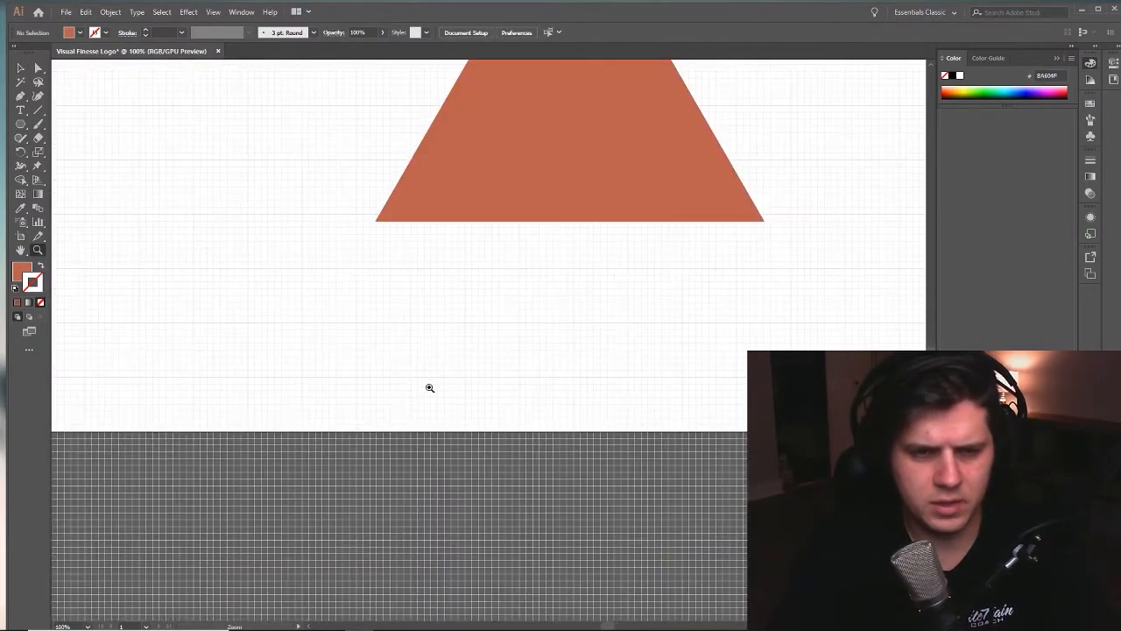
pyautogui.click(466, 334)
pyautogui.click(485, 302)
pyautogui.moveTo(533, 227); pyautogui.dragTo(487, 355)
pyautogui.moveTo(496, 268); pyautogui.dragTo(457, 251)
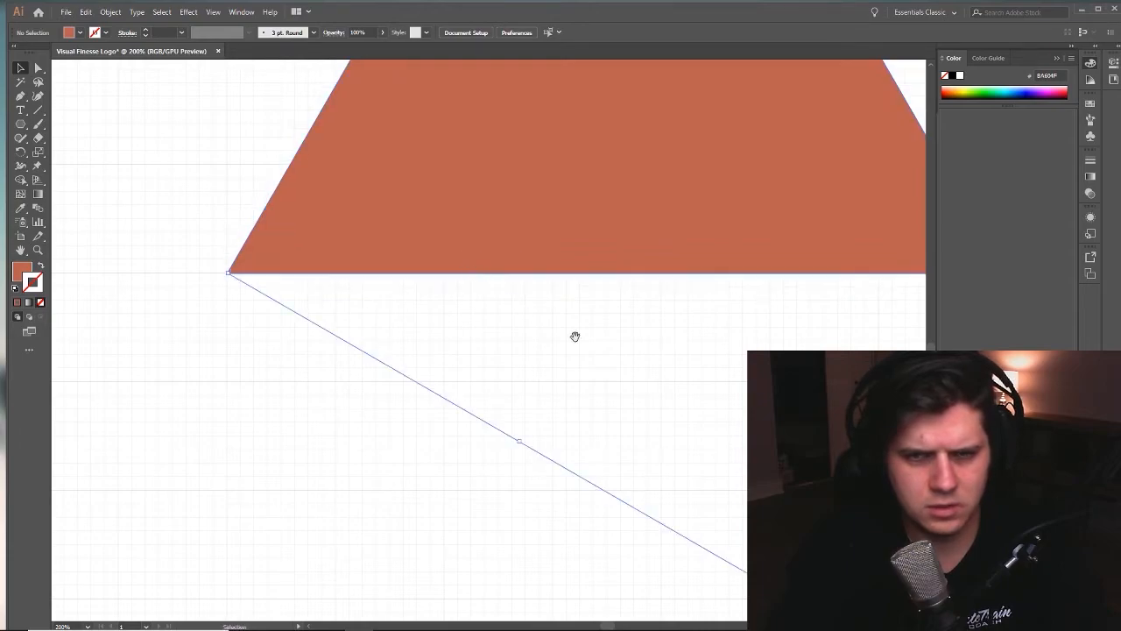
# - Check both base corners of the triangle against the gridline and reselect the whole shape
pyautogui.moveTo(548, 321); pyautogui.dragTo(131, 453)
pyautogui.moveTo(194, 412); pyautogui.dragTo(490, 386)
pyautogui.hotkey('ctrl', 'space')
pyautogui.keyDown('alt'); pyautogui.click(525, 375); pyautogui.keyUp('alt')
pyautogui.keyDown('alt'); pyautogui.click(526, 374); pyautogui.keyUp('alt')
pyautogui.keyDown('alt'); pyautogui.click(525, 375); pyautogui.keyUp('alt')
pyautogui.click(467, 308)
pyautogui.press('v')
pyautogui.click(458, 340)
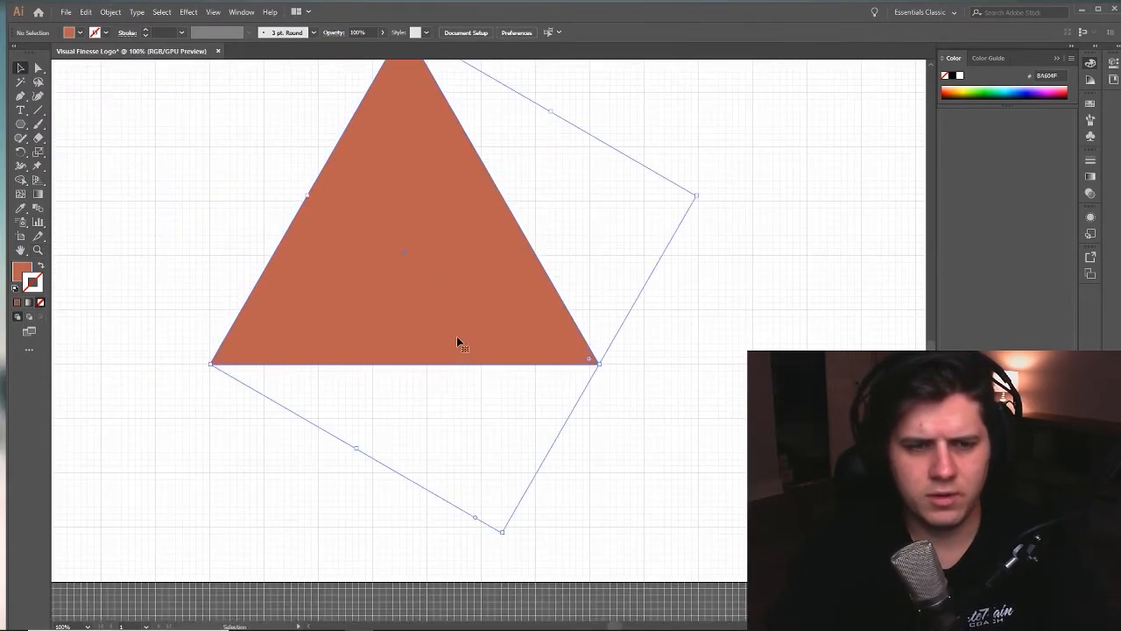
pyautogui.scroll(2, 771, 286)
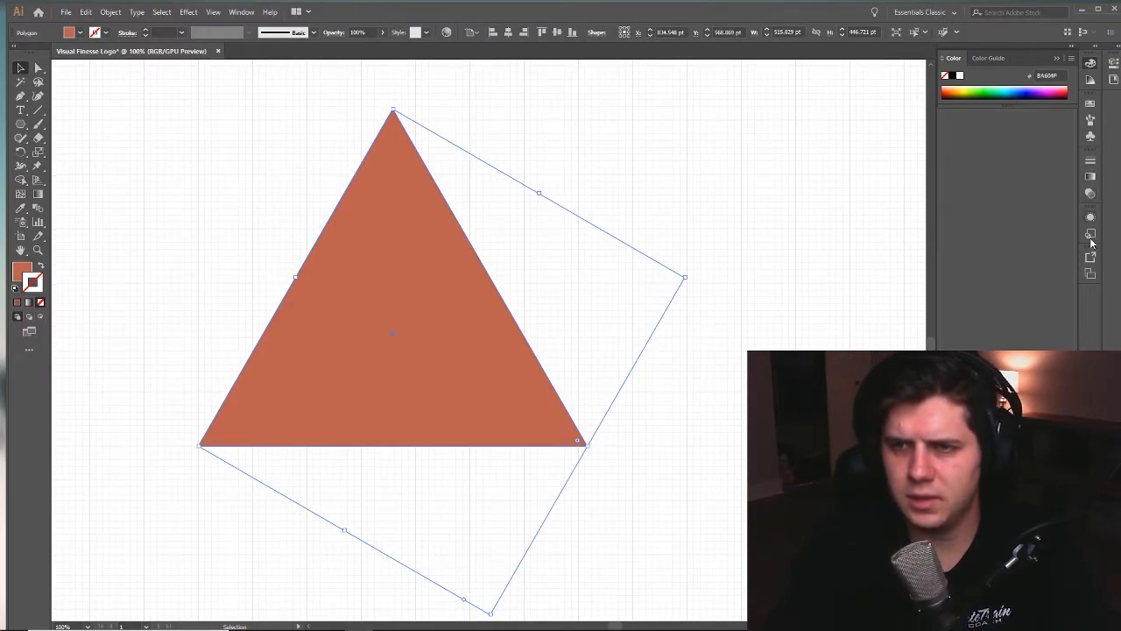
# - Bring up the Pathfinder panel and dock it together with the Layers panel
pyautogui.click(1090, 275)
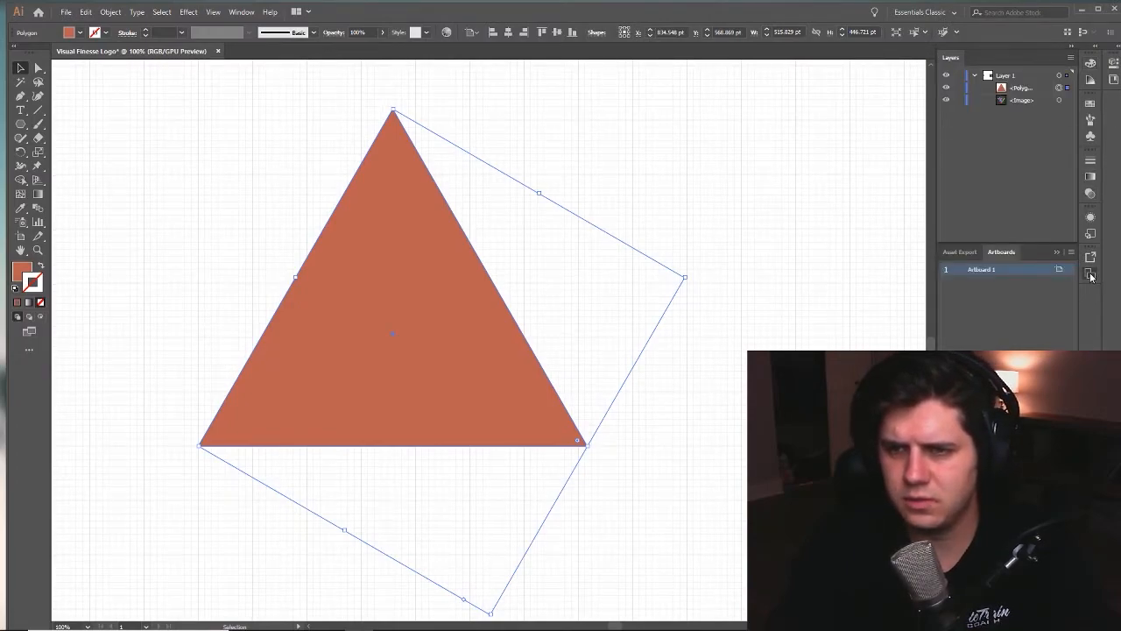
pyautogui.click(1058, 251)
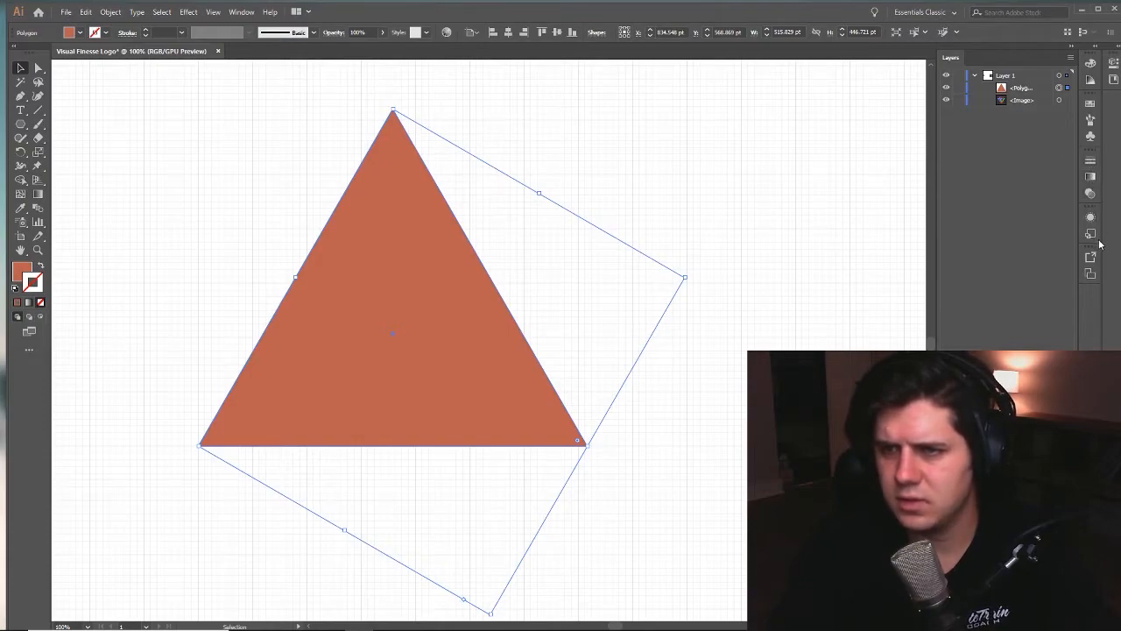
pyautogui.click(240, 11)
pyautogui.click(348, 431)
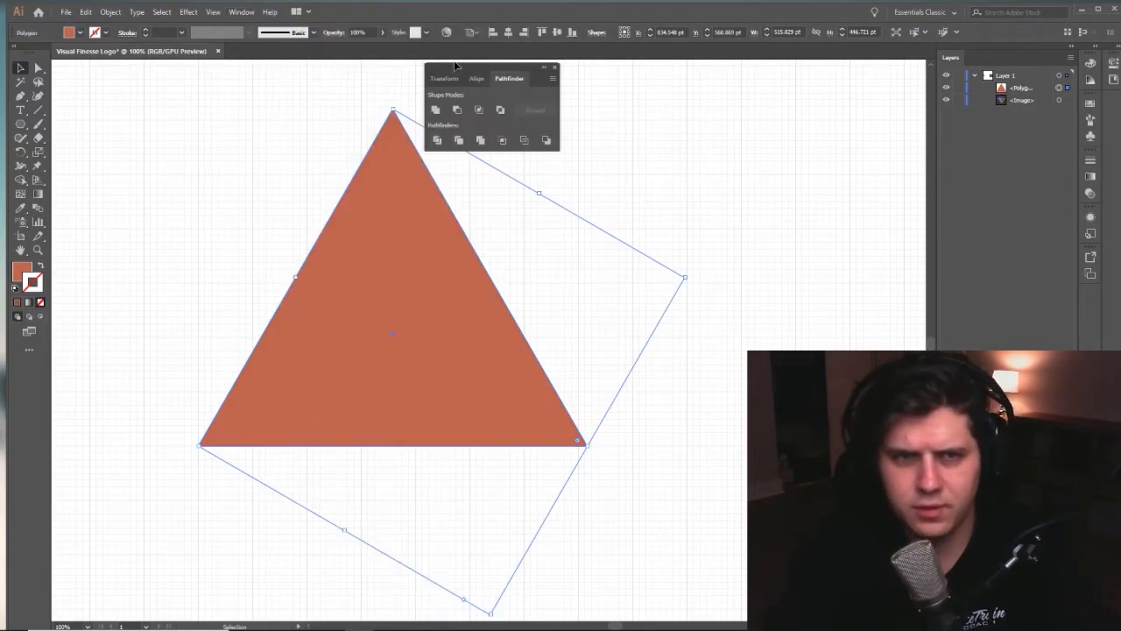
pyautogui.moveTo(501, 66); pyautogui.dragTo(975, 50)
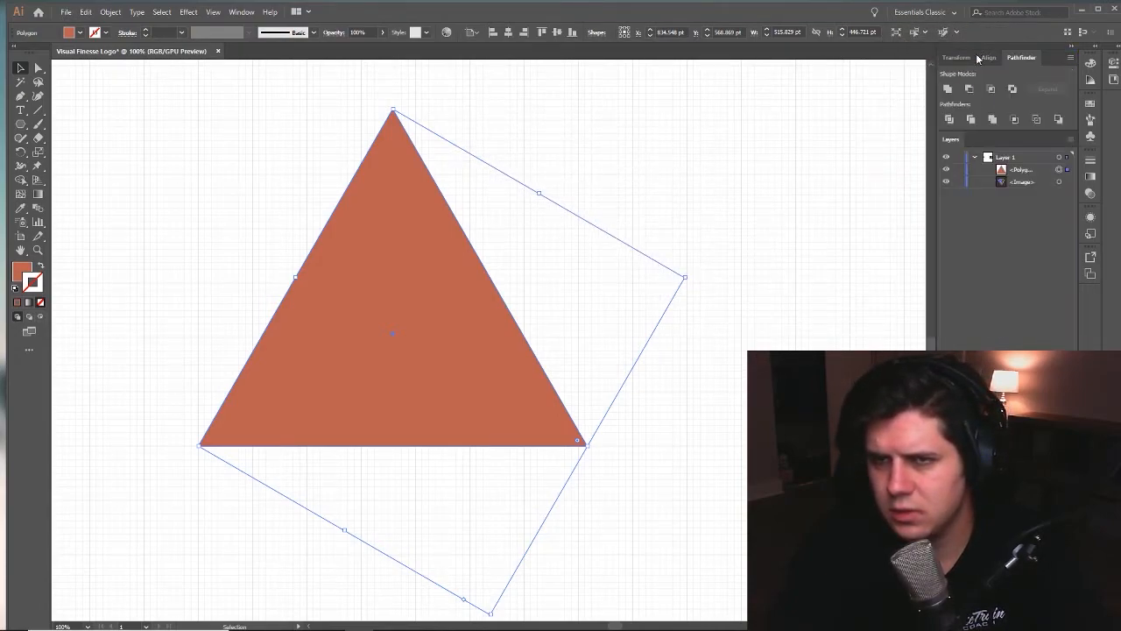
pyautogui.moveTo(1047, 60)
pyautogui.mouseDown()
pyautogui.moveTo(1055, 386)
pyautogui.moveTo(1010, 67)
pyautogui.moveTo(1044, 132)
pyautogui.moveTo(1037, 58)
pyautogui.mouseUp()
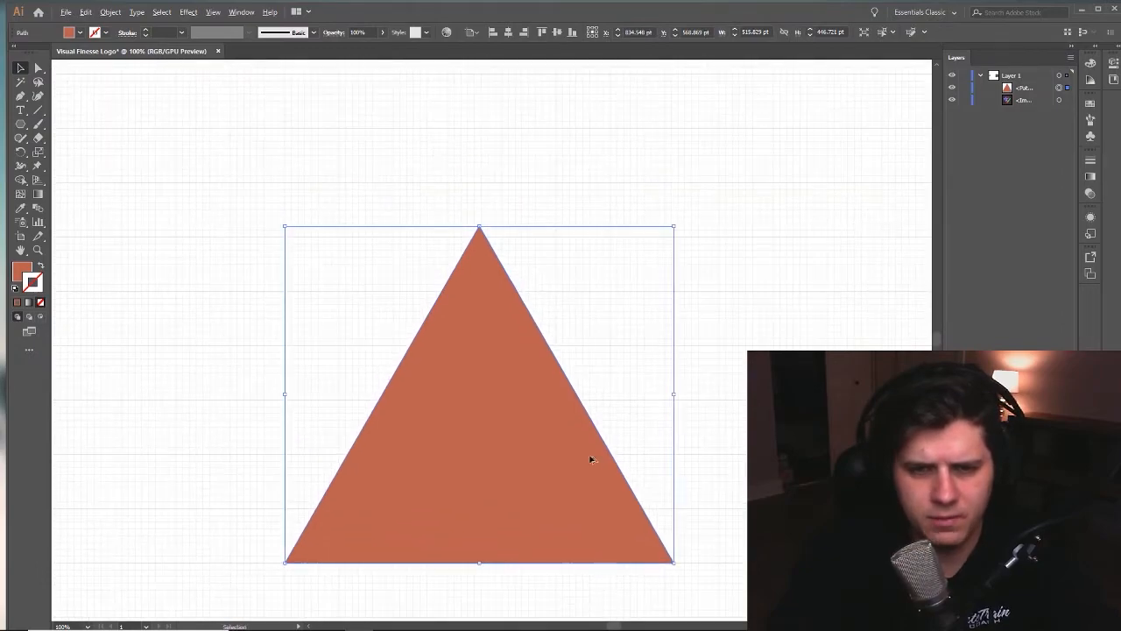
# - Duplicate the triangle horizontally along the same baseline so that its base corner touches the original's
pyautogui.press('z')
pyautogui.keyDown('alt'); pyautogui.click(655, 459); pyautogui.keyUp('alt')
pyautogui.keyDown('alt'); pyautogui.click(654, 459); pyautogui.keyUp('alt')
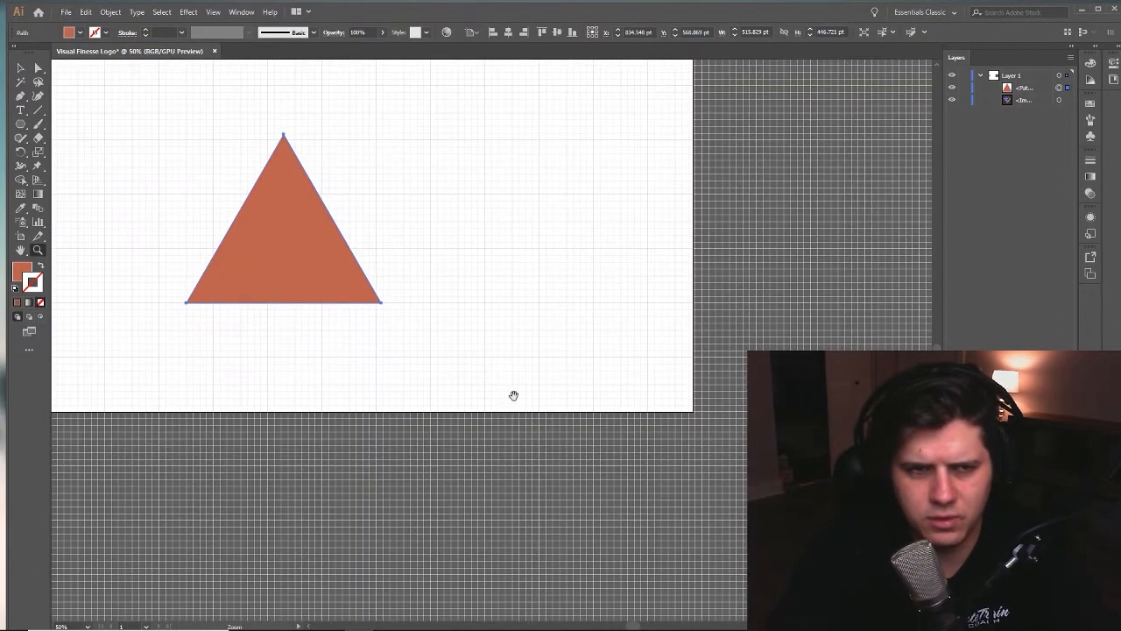
pyautogui.moveTo(510, 396); pyautogui.dragTo(661, 504)
pyautogui.press('v')
pyautogui.click(588, 405)
pyautogui.moveTo(587, 403); pyautogui.dragTo(614, 501)
pyautogui.click(502, 465)
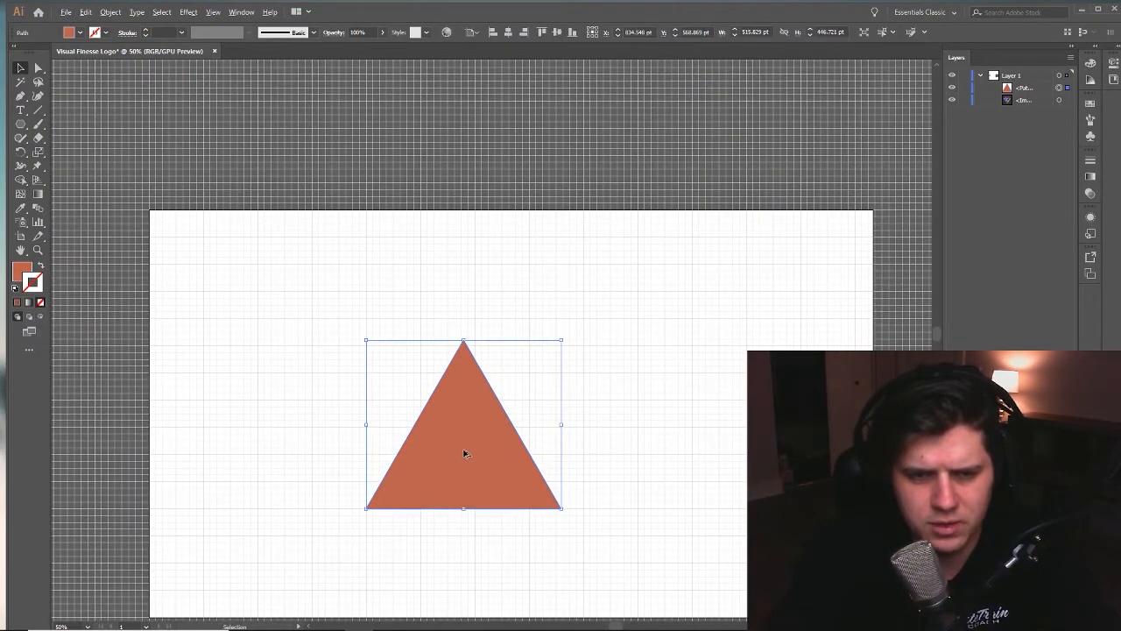
pyautogui.moveTo(465, 452); pyautogui.dragTo(663, 453)
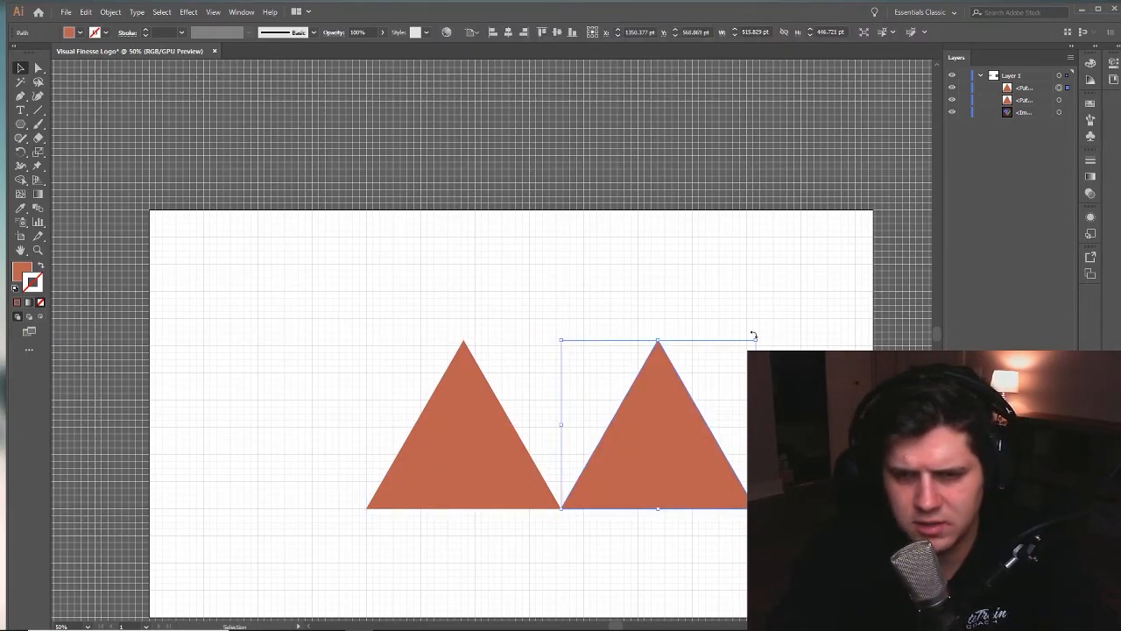
pyautogui.moveTo(760, 336); pyautogui.dragTo(652, 331)
pyautogui.press('a')
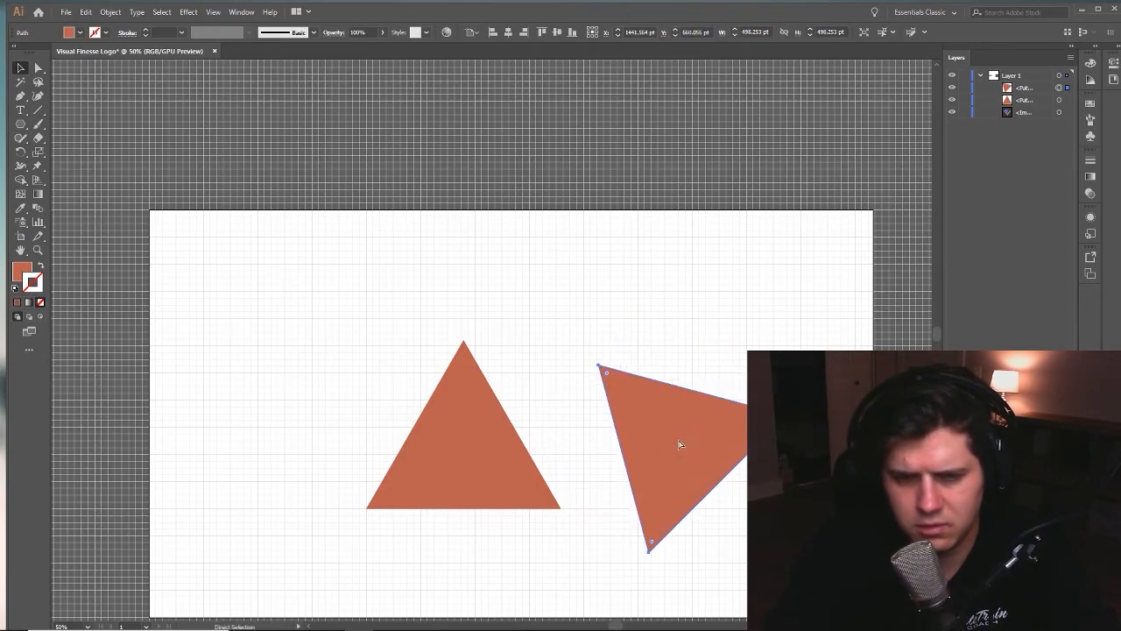
pyautogui.hotkey('ctrl', 'z')
# - Rotate the duplicate triangle upside down and fit its slanted side against the original's to form a parallelogram
pyautogui.moveTo(752, 333); pyautogui.dragTo(561, 508)
pyautogui.moveTo(675, 442); pyautogui.dragTo(689, 488)
pyautogui.click(729, 473)
# - Select both triangles and move the parallelogram lower on the artboard
pyautogui.moveTo(402, 380); pyautogui.dragTo(616, 522)
pyautogui.moveTo(693, 520); pyautogui.dragTo(666, 381)
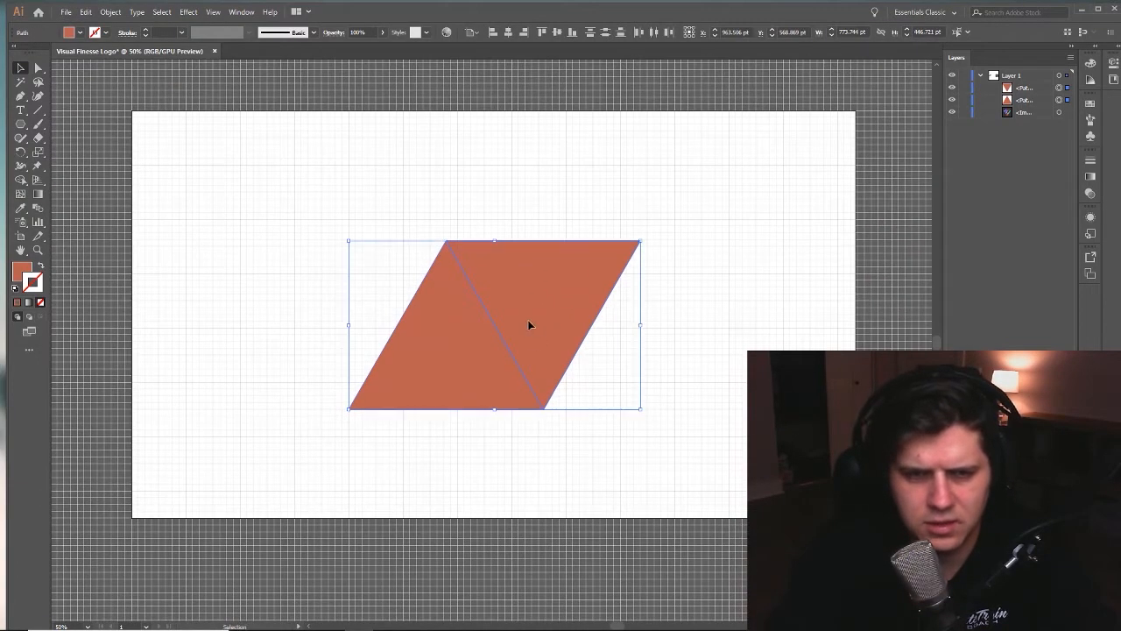
pyautogui.moveTo(545, 327); pyautogui.dragTo(580, 385)
pyautogui.click(721, 451)
pyautogui.moveTo(665, 403); pyautogui.dragTo(677, 461)
pyautogui.press('z')
pyautogui.keyDown('alt'); pyautogui.click(677, 462); pyautogui.keyUp('alt')
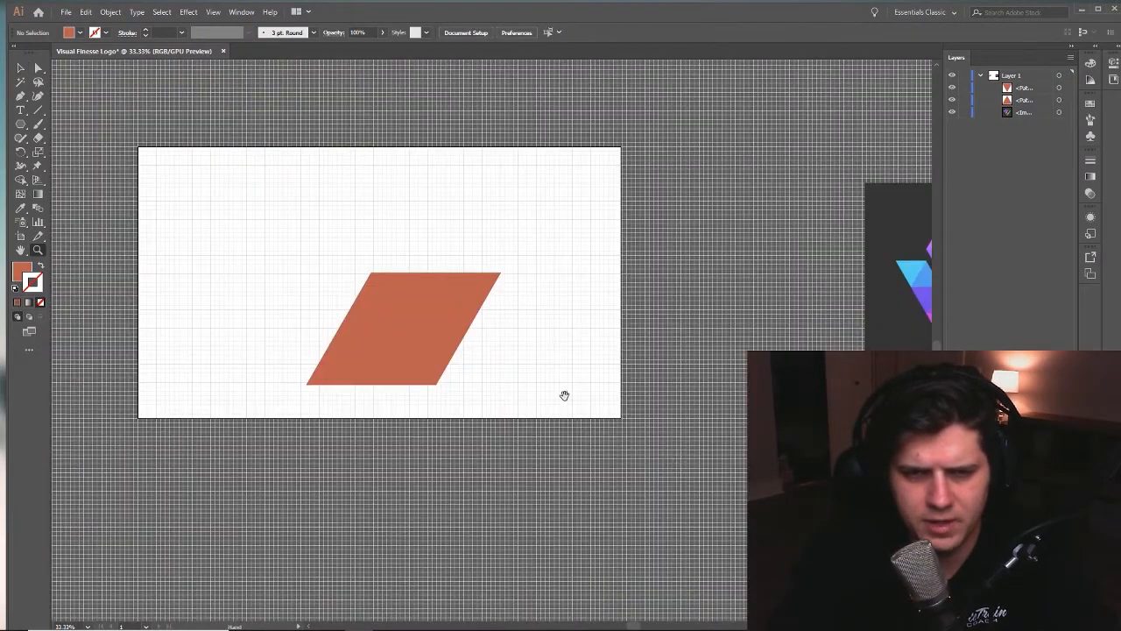
pyautogui.moveTo(567, 398); pyautogui.dragTo(663, 488)
# - Duplicate the two-triangle parallelogram up along its slant so the copy's base sits on the original's upper edge
pyautogui.press('v')
pyautogui.moveTo(576, 440); pyautogui.dragTo(601, 488)
pyautogui.moveTo(476, 492); pyautogui.dragTo(474, 494)
pyautogui.click(709, 477)
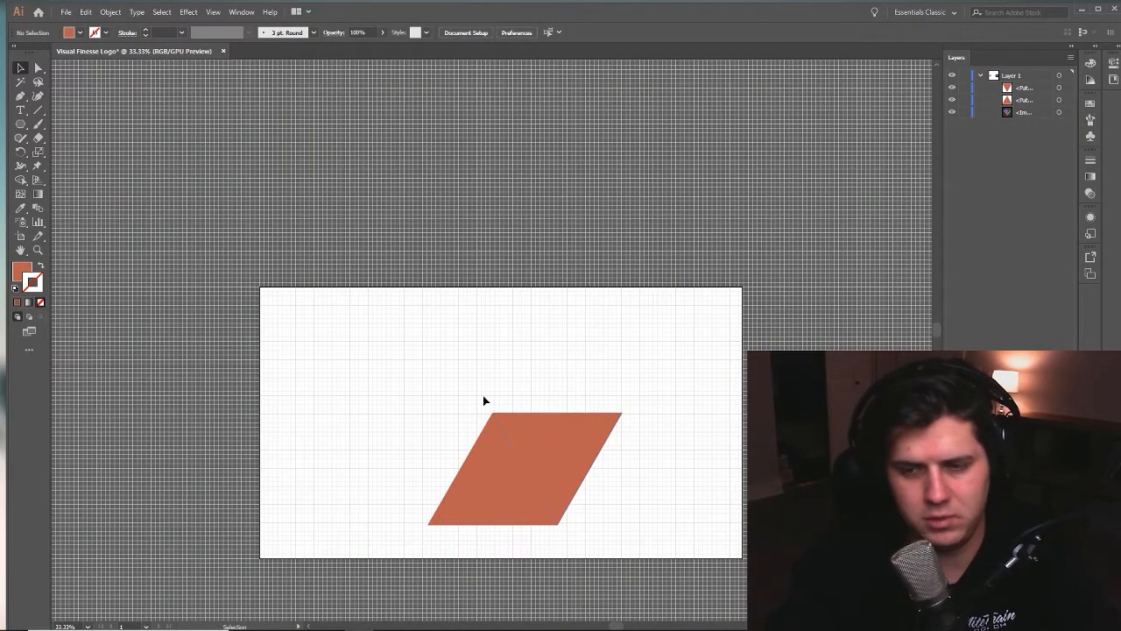
pyautogui.moveTo(564, 458)
pyautogui.mouseDown()
pyautogui.moveTo(490, 454)
pyautogui.moveTo(564, 462)
pyautogui.mouseUp()
pyautogui.press('a')
pyautogui.press('v')
pyautogui.moveTo(413, 371); pyautogui.dragTo(623, 515)
pyautogui.moveTo(571, 458); pyautogui.dragTo(636, 353)
pyautogui.click(744, 424)
pyautogui.moveTo(743, 424); pyautogui.dragTo(696, 479)
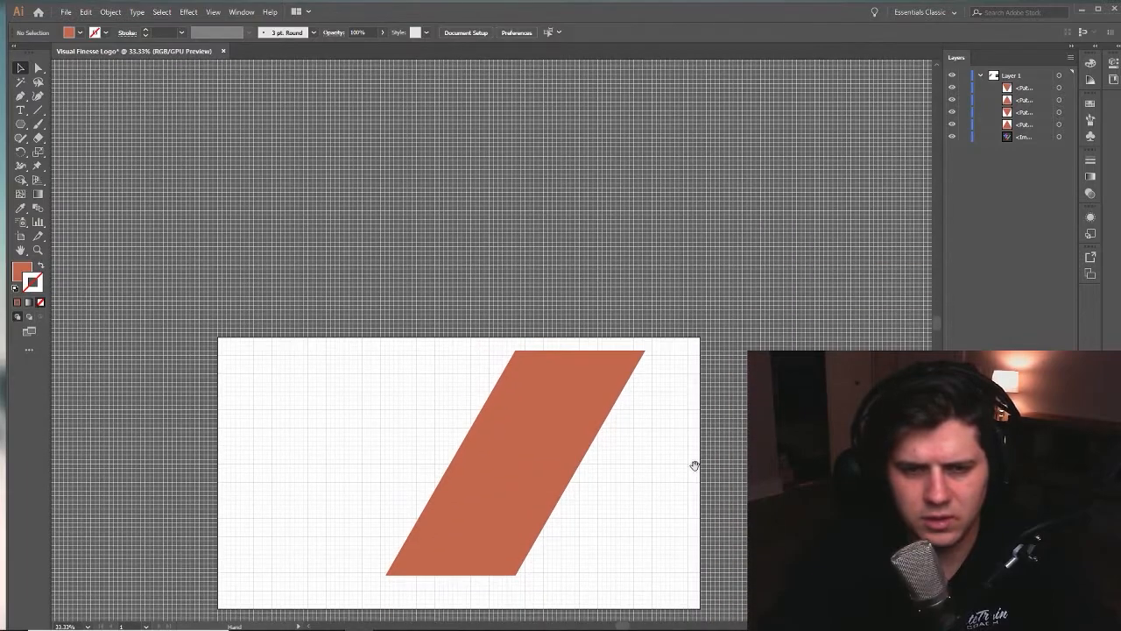
# - Duplicate all four triangles up along the slant to double the length of the diagonal strip
pyautogui.moveTo(555, 516); pyautogui.dragTo(673, 289)
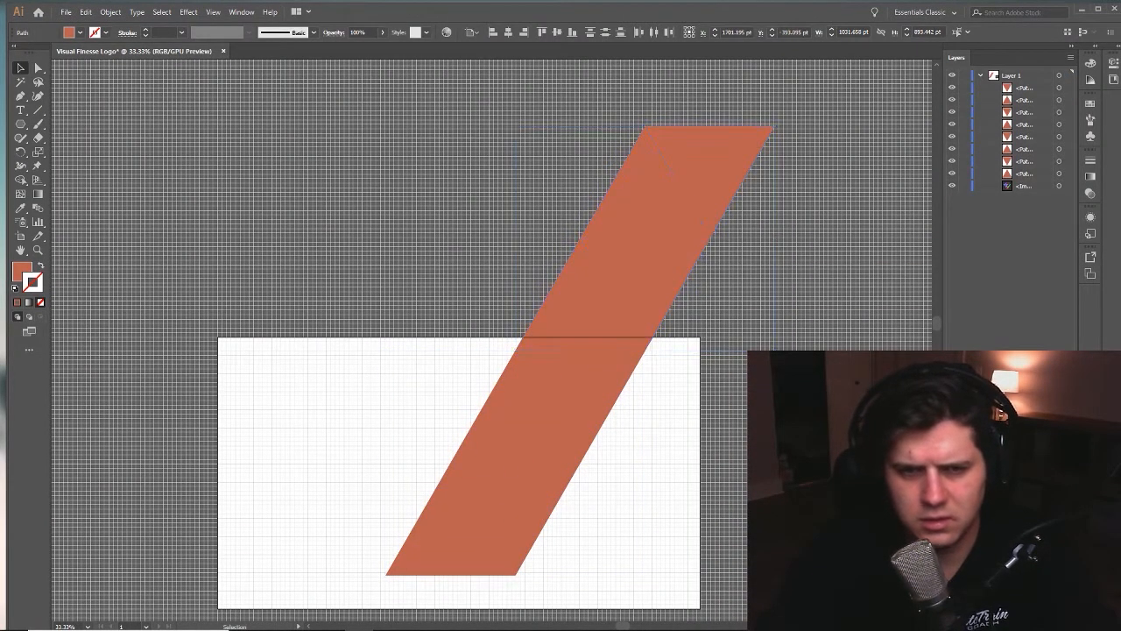
pyautogui.click(647, 425)
pyautogui.press('z')
pyautogui.keyDown('alt'); pyautogui.click(646, 426); pyautogui.keyUp('alt')
pyautogui.keyDown('alt'); pyautogui.click(646, 426); pyautogui.keyUp('alt')
pyautogui.moveTo(585, 368); pyautogui.dragTo(712, 498)
pyautogui.press('v')
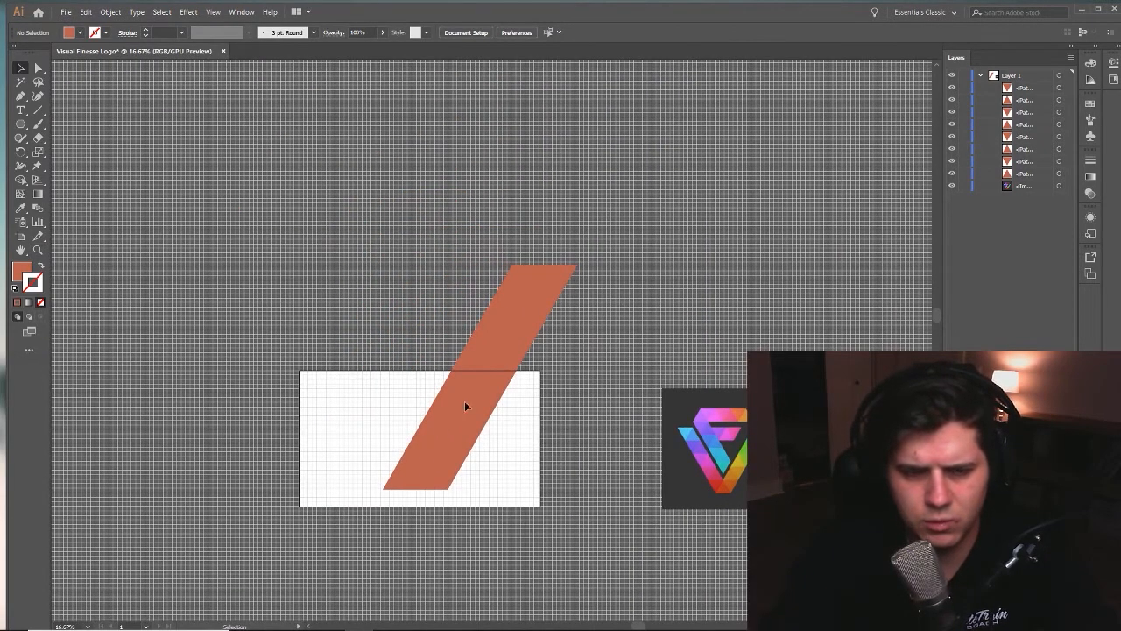
# - Duplicate the strip's topmost triangle pair once more onto its upper end, making ten triangles
pyautogui.hotkey('ctrl', 'a')
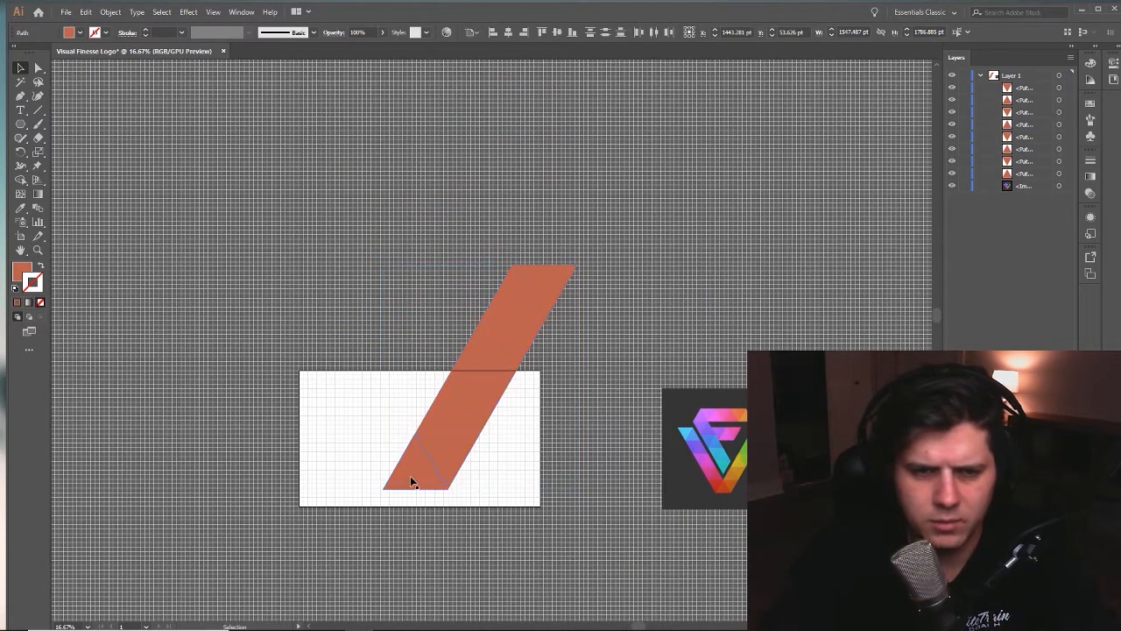
pyautogui.hotkey('ctrl', 'shift', 'a')
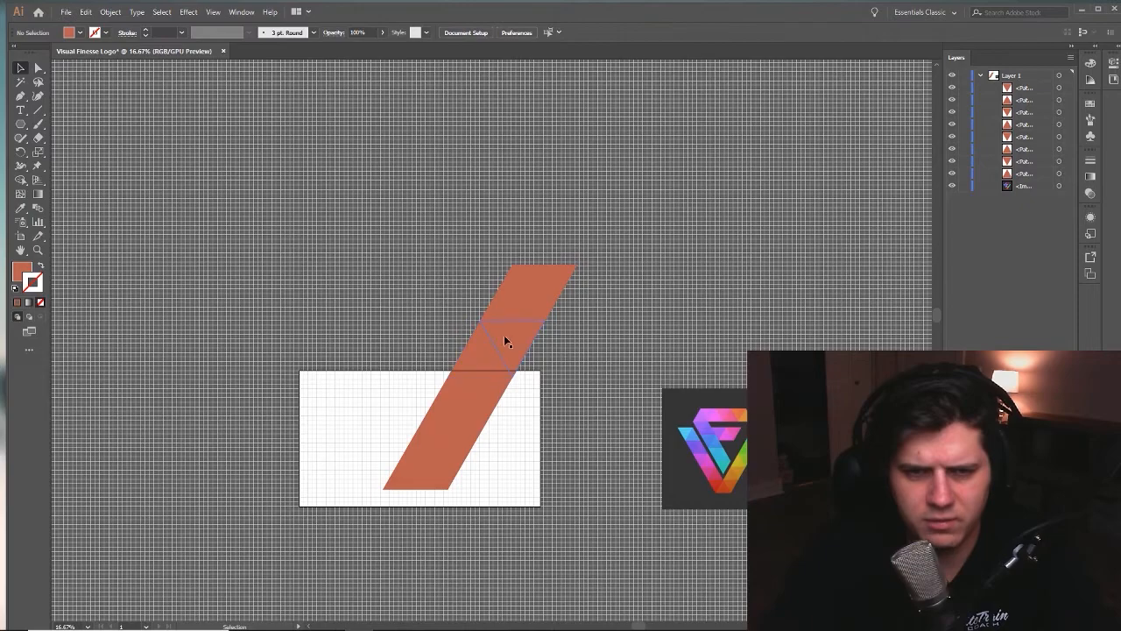
pyautogui.moveTo(527, 290); pyautogui.dragTo(581, 230)
pyautogui.click(623, 340)
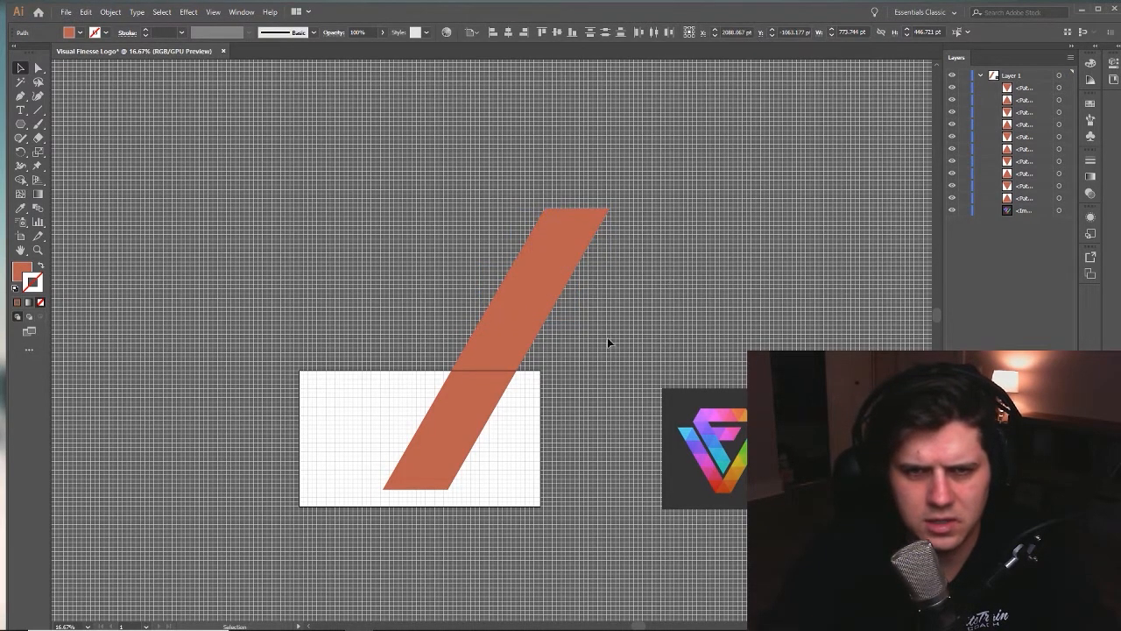
# - Hide the document grid with the diagonal strip in view
pyautogui.hotkey('ctrl', 'a')
pyautogui.moveTo(458, 449); pyautogui.dragTo(504, 462)
pyautogui.click(210, 13)
pyautogui.click(237, 443)
pyautogui.moveTo(381, 448); pyautogui.dragTo(377, 425)
# - Duplicate the strip, delete the surplus triangle and reflect the copy so both arms meet at the base as a V
pyautogui.moveTo(538, 311); pyautogui.dragTo(225, 311)
pyautogui.press('Delete')
pyautogui.moveTo(157, 516); pyautogui.dragTo(386, 197)
pyautogui.rightClick(315, 288)
pyautogui.moveTo(350, 443)
pyautogui.click(464, 485)
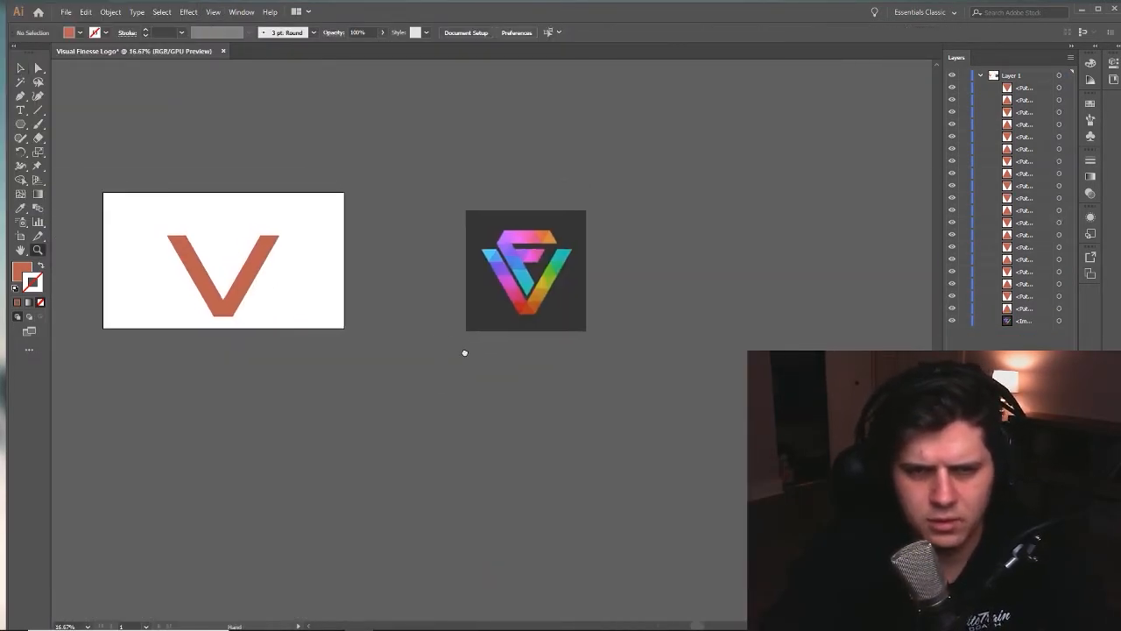
# - Scale the V down so that it fits centred within the artboard
pyautogui.moveTo(464, 353); pyautogui.dragTo(587, 409)
pyautogui.press('v')
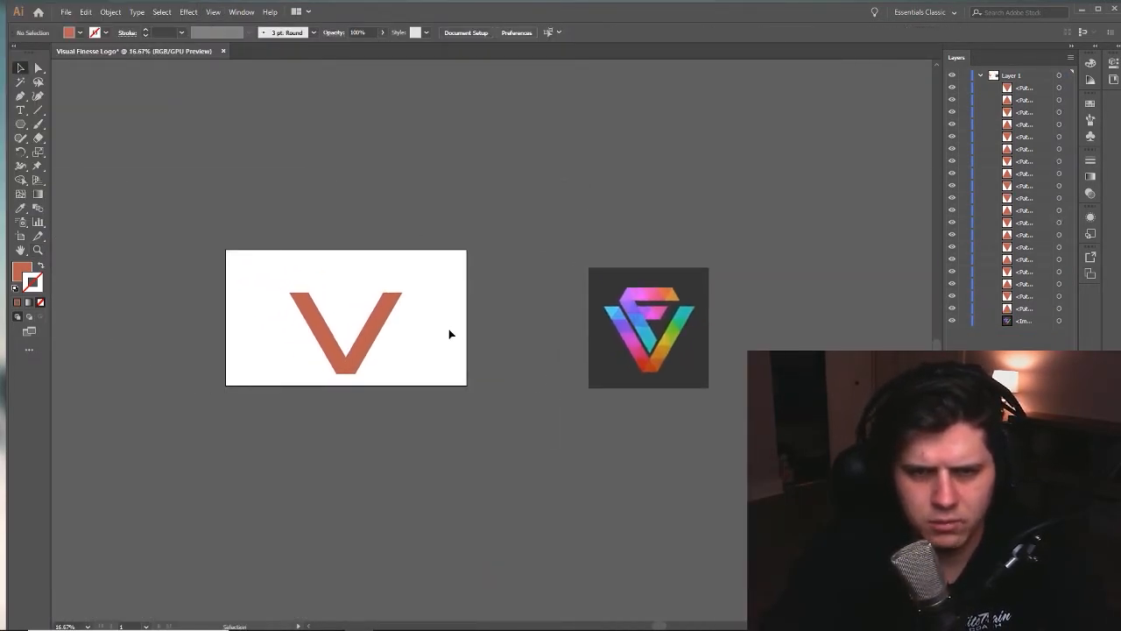
# - Duplicate the V's left arm, delete the copy's first top triangle and nest the strip inside the V parallel to that arm
pyautogui.click(399, 334)
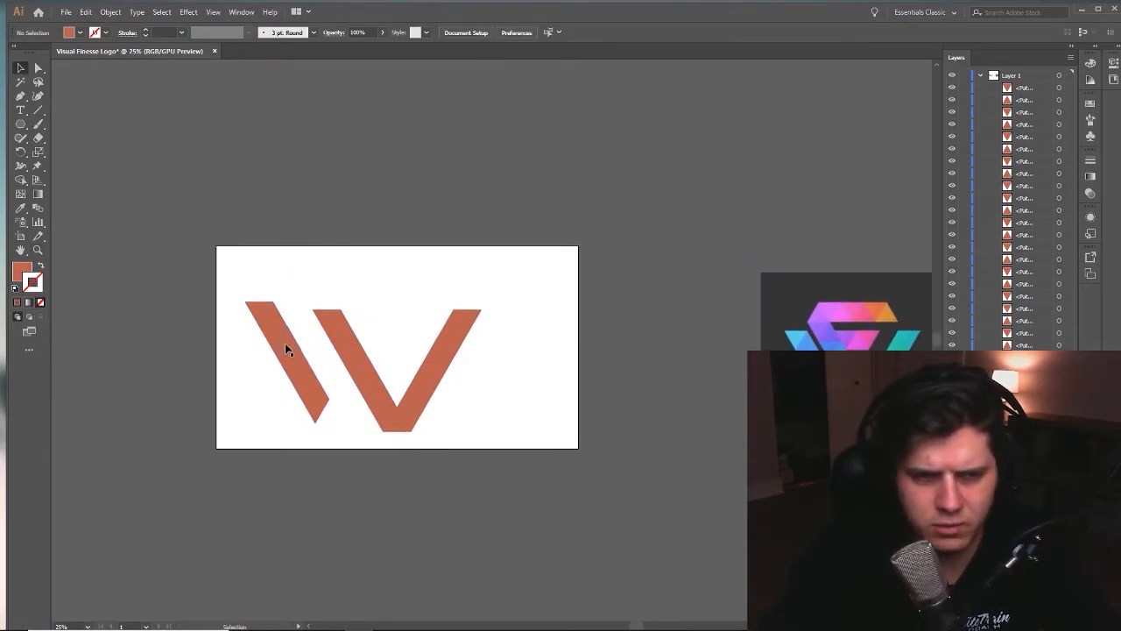
pyautogui.click(259, 310)
pyautogui.press('Delete')
pyautogui.moveTo(320, 415); pyautogui.dragTo(403, 385)
pyautogui.scroll(4, 394, 377)
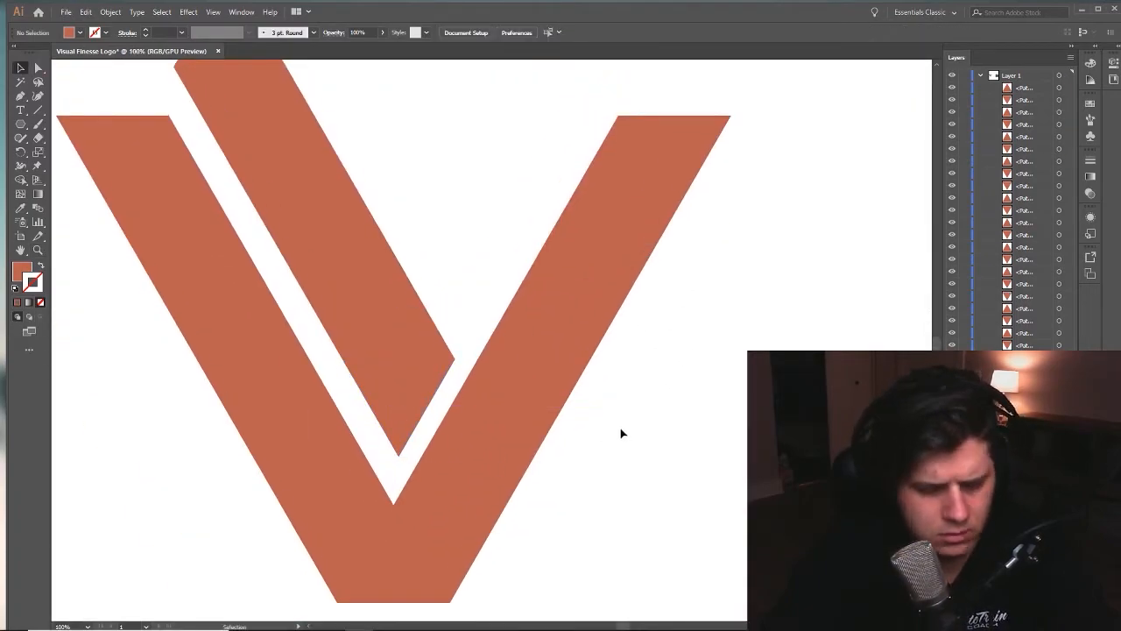
# - Duplicate a strip of the triangles to the side of the V for the F's horizontal bar
pyautogui.scroll(-2, 294, 405)
pyautogui.keyDown('shift'); pyautogui.click(315, 315); pyautogui.keyUp('shift')
pyautogui.moveTo(262, 226); pyautogui.dragTo(613, 219)
pyautogui.click(468, 454)
pyautogui.moveTo(561, 420); pyautogui.dragTo(709, 210)
pyautogui.moveTo(698, 397); pyautogui.dragTo(350, 401)
pyautogui.scroll(-1, 407, 368)
pyautogui.moveTo(407, 340); pyautogui.dragTo(366, 320)
pyautogui.moveTo(355, 289); pyautogui.dragTo(291, 387)
pyautogui.moveTo(290, 386); pyautogui.dragTo(435, 383)
pyautogui.moveTo(493, 297); pyautogui.dragTo(258, 354)
# - Undo the last transformation of the duplicated strip and bring up the Transform panel
pyautogui.rightClick(480, 368)
pyautogui.click(519, 309)
pyautogui.hotkey('ctrl', 'z')
pyautogui.click(213, 12)
pyautogui.moveTo(241, 12)
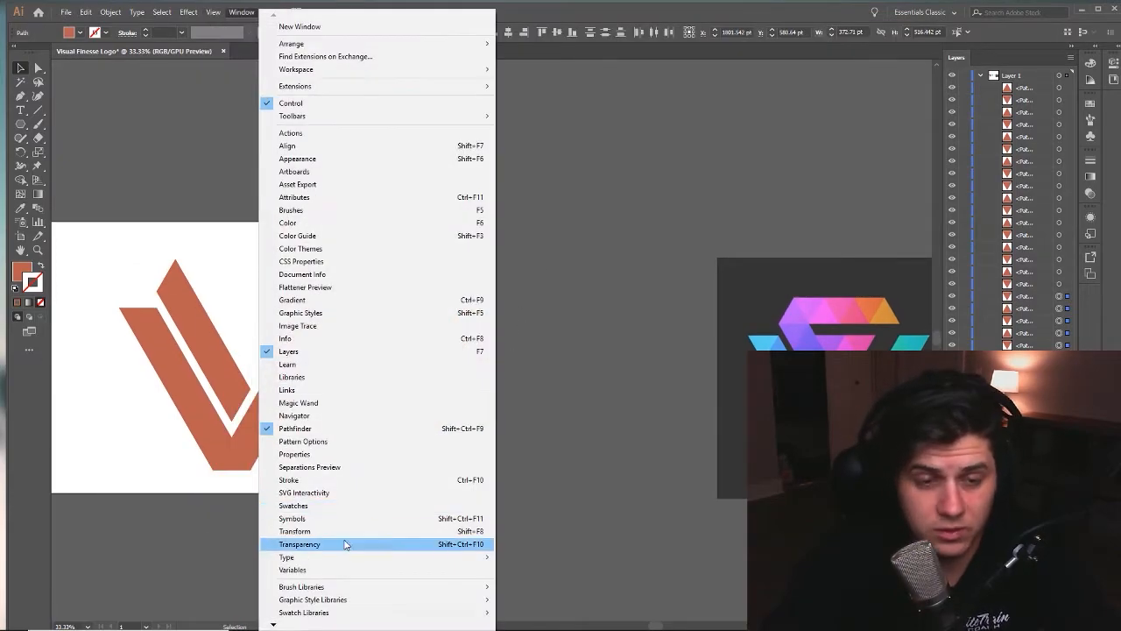
pyautogui.click(342, 532)
# - Turn the duplicated strip horizontal and join it to the inner strip's upper end as the F's top bar
pyautogui.moveTo(493, 300); pyautogui.dragTo(515, 400)
pyautogui.moveTo(526, 337); pyautogui.dragTo(396, 462)
pyautogui.moveTo(505, 309); pyautogui.dragTo(456, 452)
pyautogui.moveTo(451, 381); pyautogui.dragTo(384, 475)
pyautogui.keyDown('ctrl'); pyautogui.click(390, 508); pyautogui.keyUp('ctrl')
pyautogui.keyDown('ctrl'); pyautogui.click(390, 508); pyautogui.keyUp('ctrl')
pyautogui.moveTo(583, 180); pyautogui.dragTo(463, 456)
pyautogui.keyDown('ctrl'); pyautogui.click(526, 338); pyautogui.keyUp('ctrl')
pyautogui.keyDown('ctrl'); pyautogui.click(525, 338); pyautogui.keyUp('ctrl')
pyautogui.moveTo(381, 328); pyautogui.dragTo(382, 328)
pyautogui.moveTo(761, 247); pyautogui.dragTo(762, 242)
pyautogui.scroll(-3, 552, 465)
pyautogui.moveTo(528, 401); pyautogui.dragTo(331, 99)
pyautogui.scroll(-2, 452, 483)
# - Delete the surplus triangles and place a three-triangle bar beside the inner strip as the F's middle bar
pyautogui.click(427, 295)
pyautogui.press('Delete')
pyautogui.moveTo(451, 319); pyautogui.dragTo(470, 358)
pyautogui.moveTo(554, 376); pyautogui.dragTo(520, 358)
pyautogui.press('Delete')
pyautogui.moveTo(519, 375); pyautogui.dragTo(471, 351)
pyautogui.moveTo(487, 354); pyautogui.dragTo(371, 340)
pyautogui.click(455, 355)
pyautogui.keyDown('ctrl'); pyautogui.click(409, 330); pyautogui.keyUp('ctrl')
pyautogui.keyDown('ctrl'); pyautogui.click(408, 330); pyautogui.keyUp('ctrl')
pyautogui.keyDown('ctrl'); pyautogui.click(408, 330); pyautogui.keyUp('ctrl')
pyautogui.moveTo(560, 365); pyautogui.dragTo(296, 317)
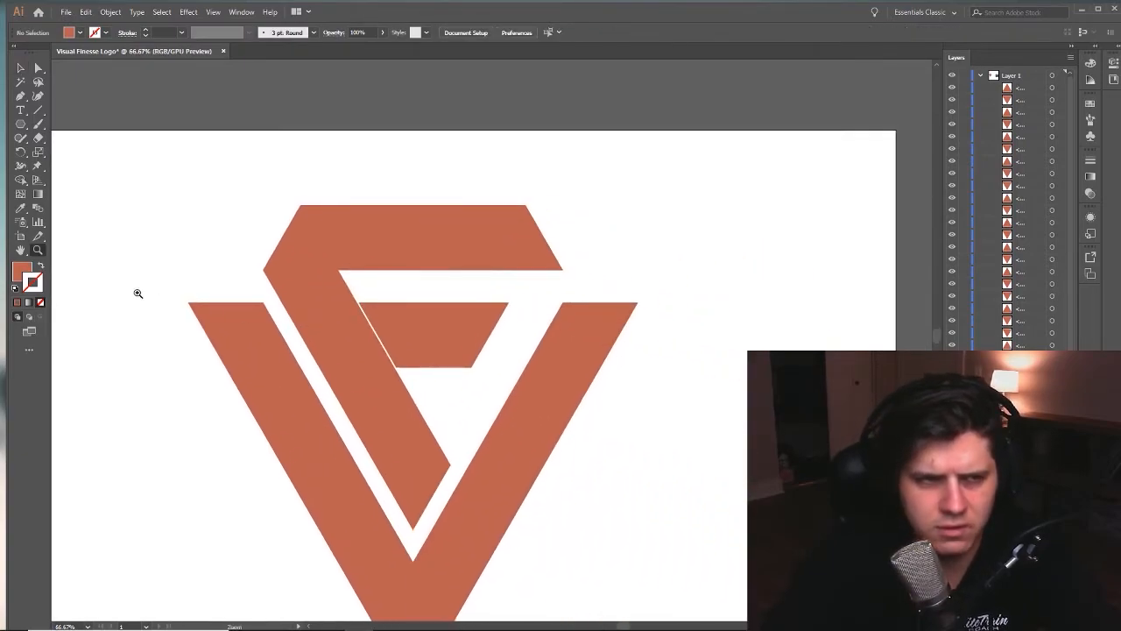
# - Draw a guide rectangle about 1236 × 224 pt over the F's top bar, its lower edge level with the V's arm tops
pyautogui.click(20, 125)
pyautogui.click(69, 135)
pyautogui.click(23, 126)
pyautogui.click(72, 125)
pyautogui.moveTo(72, 190); pyautogui.dragTo(692, 302)
pyautogui.press('v')
pyautogui.click(722, 349)
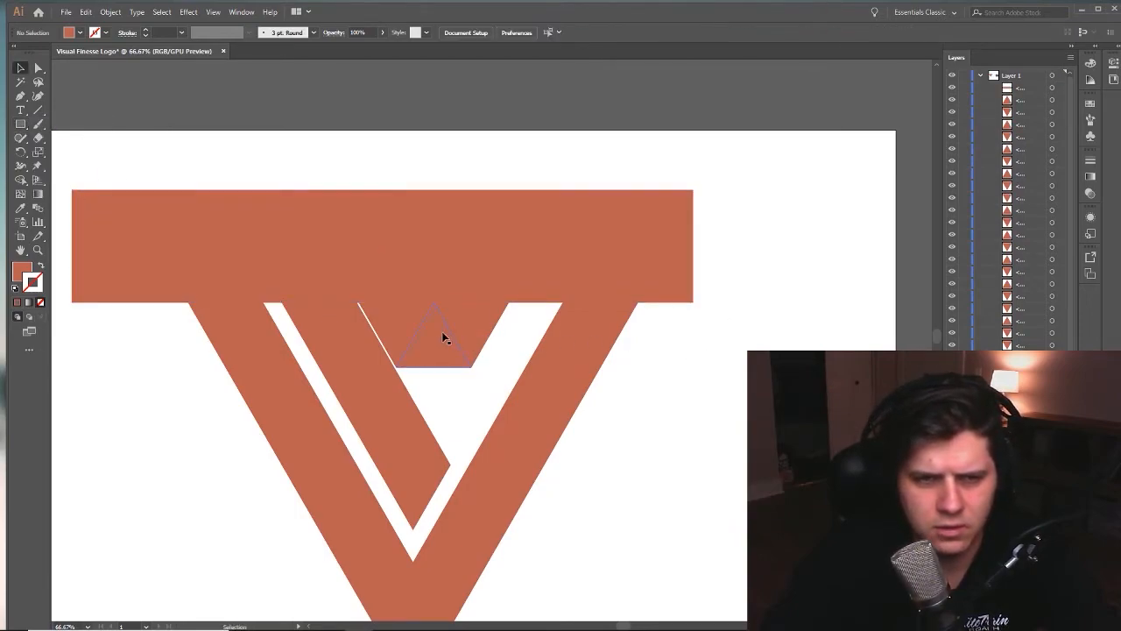
# - Shift the guide rectangle up slightly to leave a narrow gap above the V's arms
pyautogui.click(488, 274)
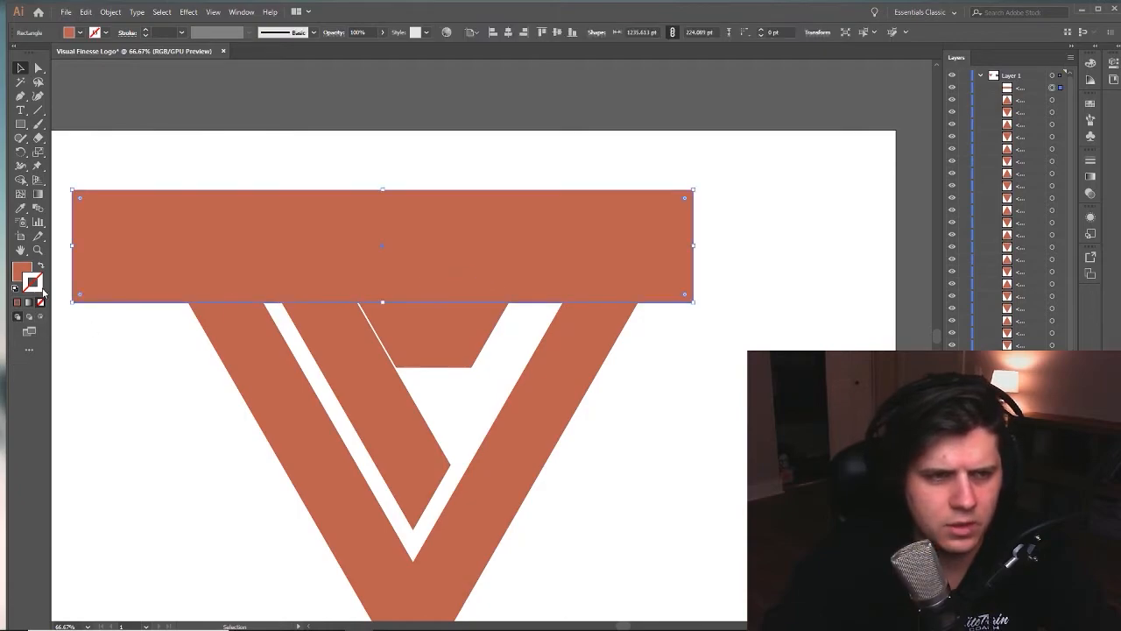
pyautogui.moveTo(486, 282); pyautogui.dragTo(494, 278)
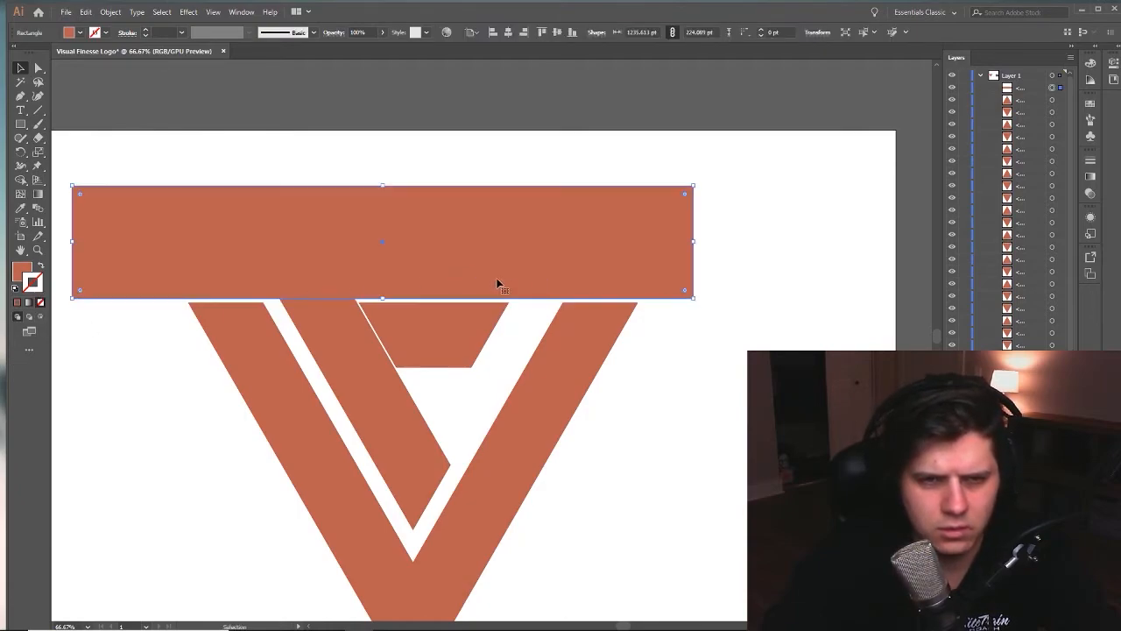
pyautogui.scroll(3, 488, 325)
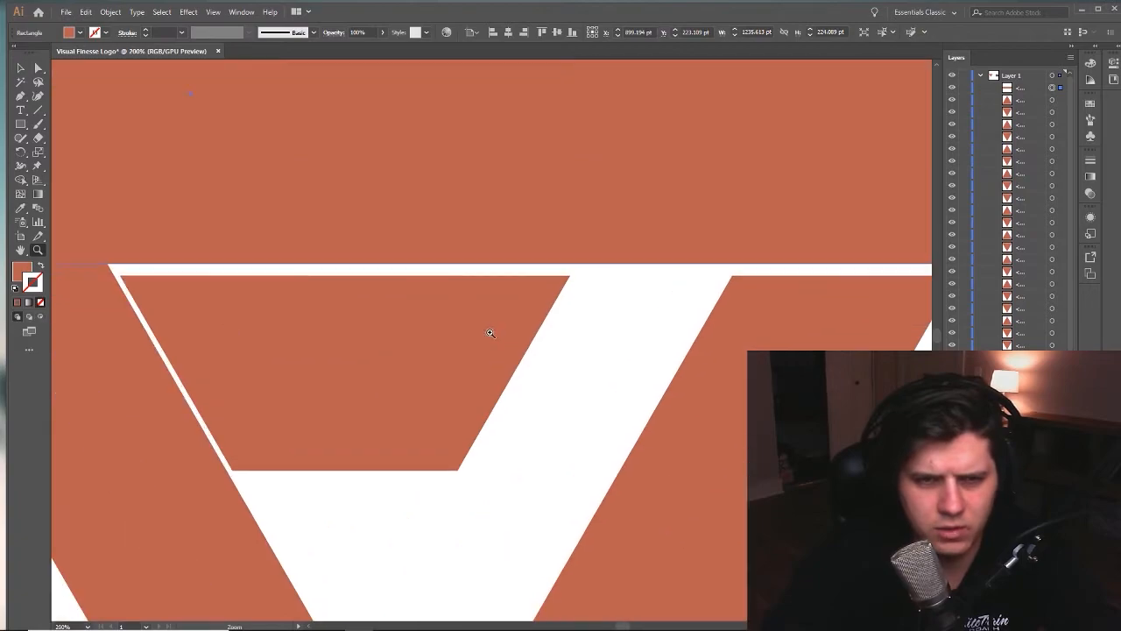
# - Select the middle bar and the upper triangles of the inner strip and V arms and fill them with a brownish grey
pyautogui.moveTo(549, 345); pyautogui.dragTo(208, 406)
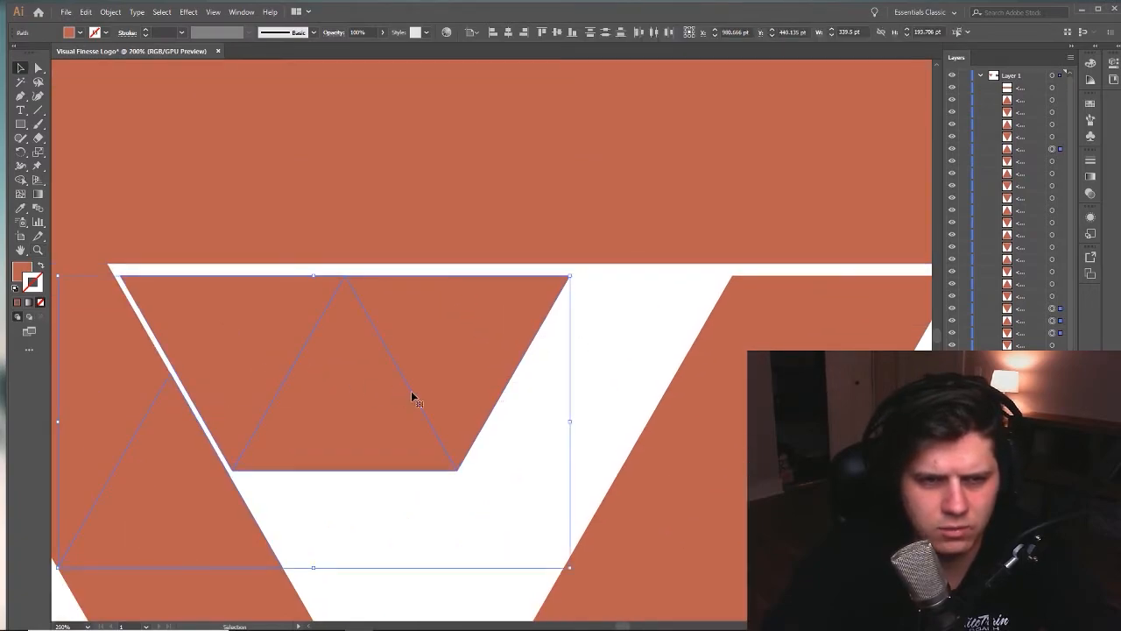
pyautogui.scroll(-2, 519, 405)
pyautogui.moveTo(662, 326); pyautogui.dragTo(741, 344)
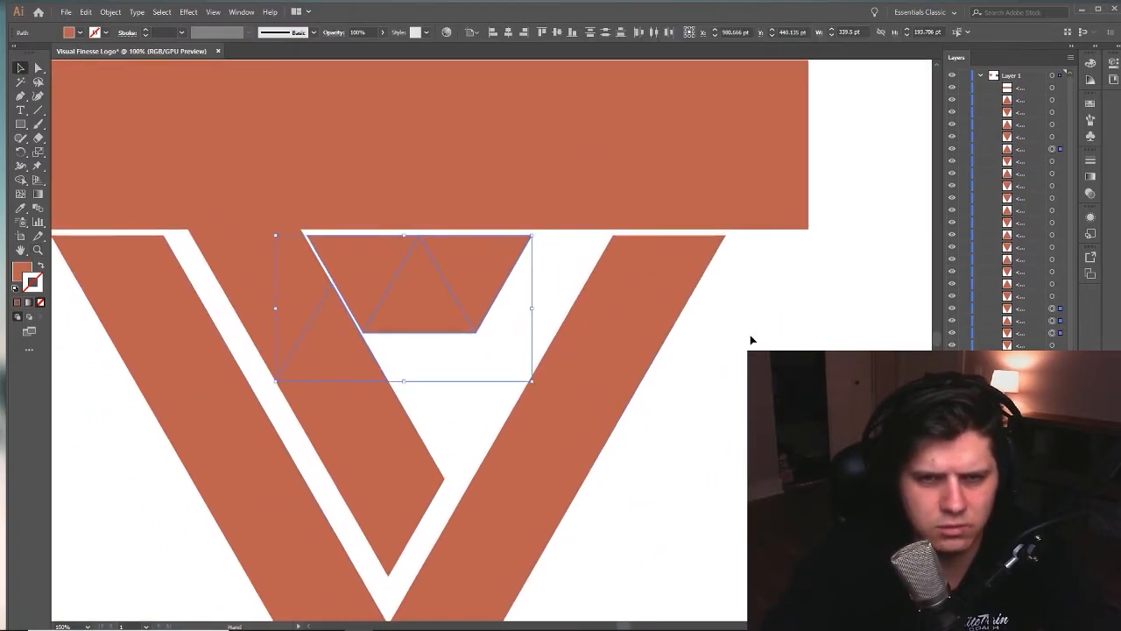
pyautogui.moveTo(91, 387); pyautogui.dragTo(90, 384)
pyautogui.doubleClick(22, 271)
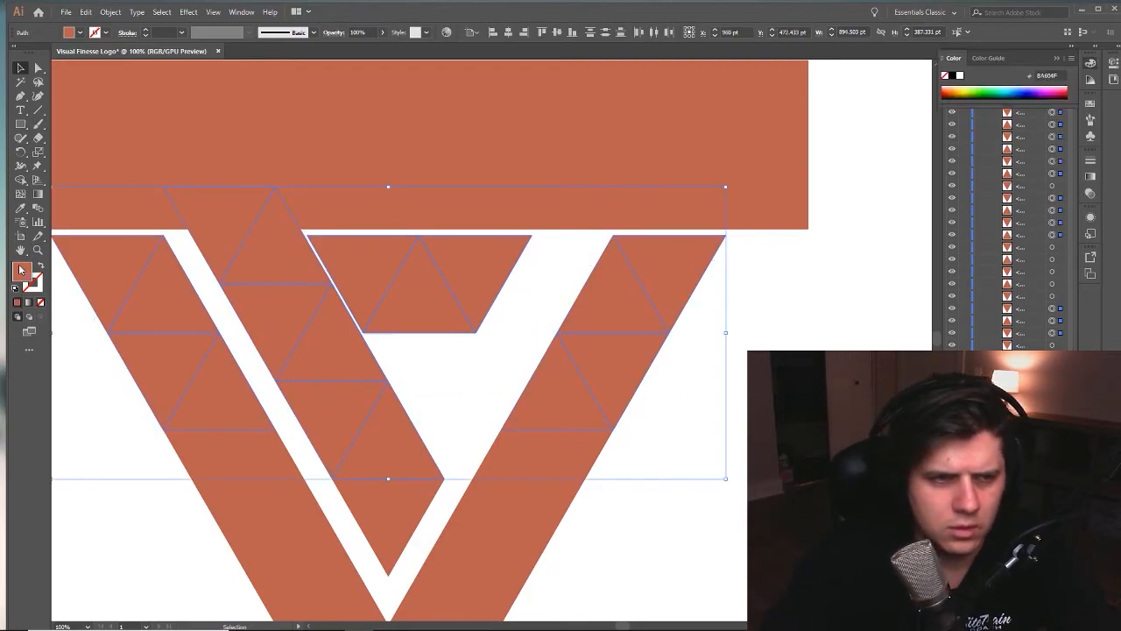
pyautogui.click(126, 207)
pyautogui.click(372, 129)
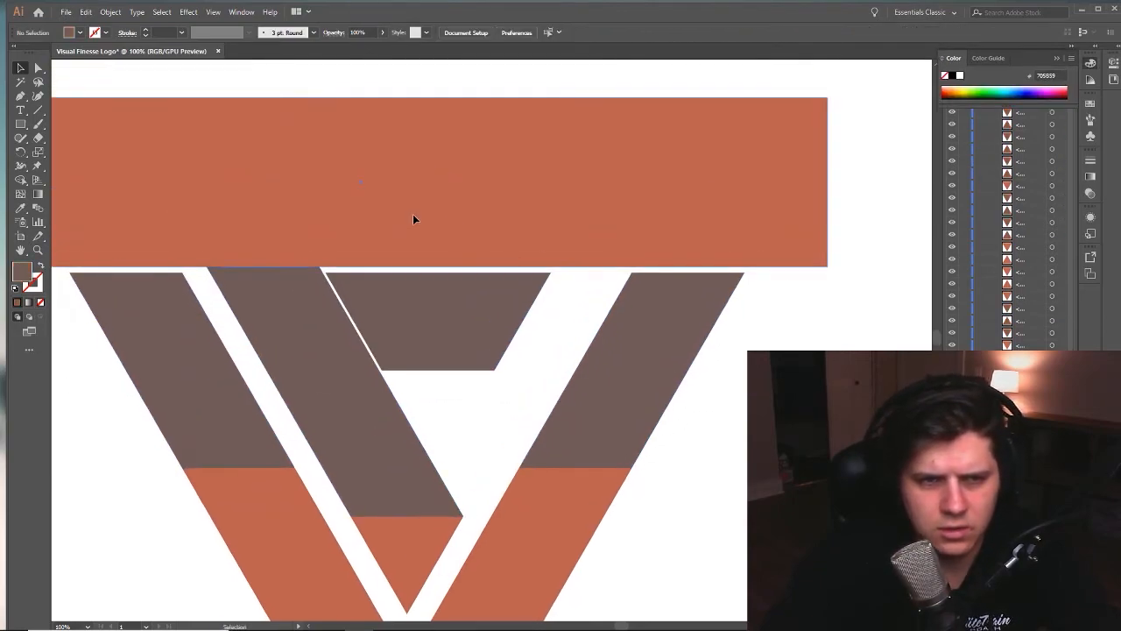
# - Lower the guide rectangle until its base meets the upper ends of the V's arms
pyautogui.moveTo(412, 213); pyautogui.dragTo(410, 220)
pyautogui.click(752, 324)
pyautogui.press('z')
pyautogui.click(543, 301)
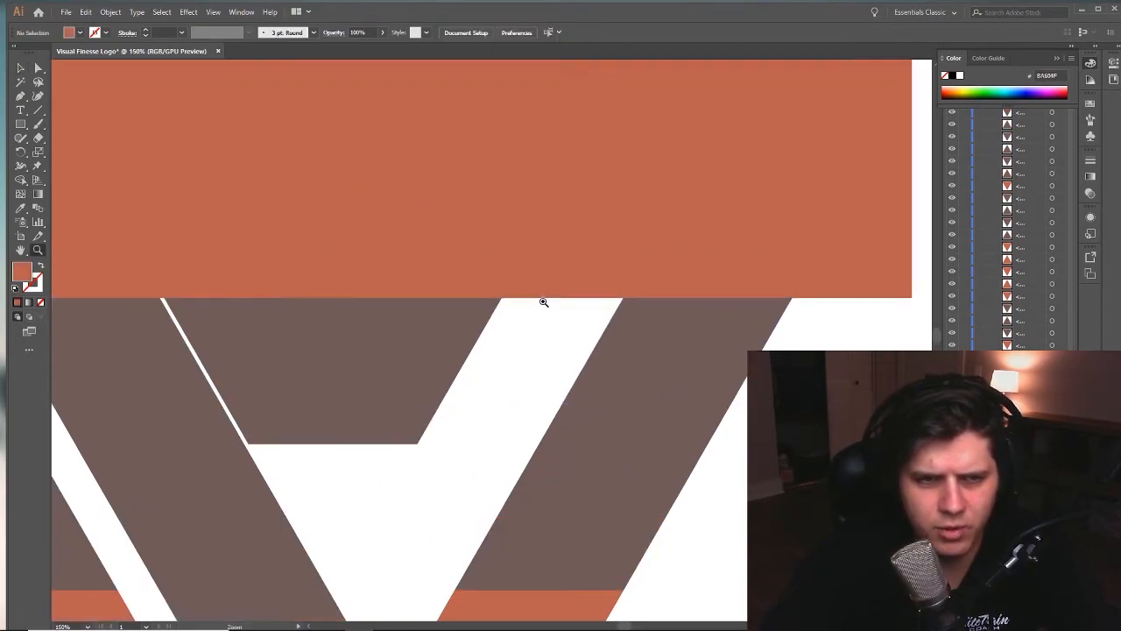
# - Move the F's three-triangle middle bar sideways until it touches the inner strip without a gap
pyautogui.moveTo(499, 356); pyautogui.dragTo(561, 356)
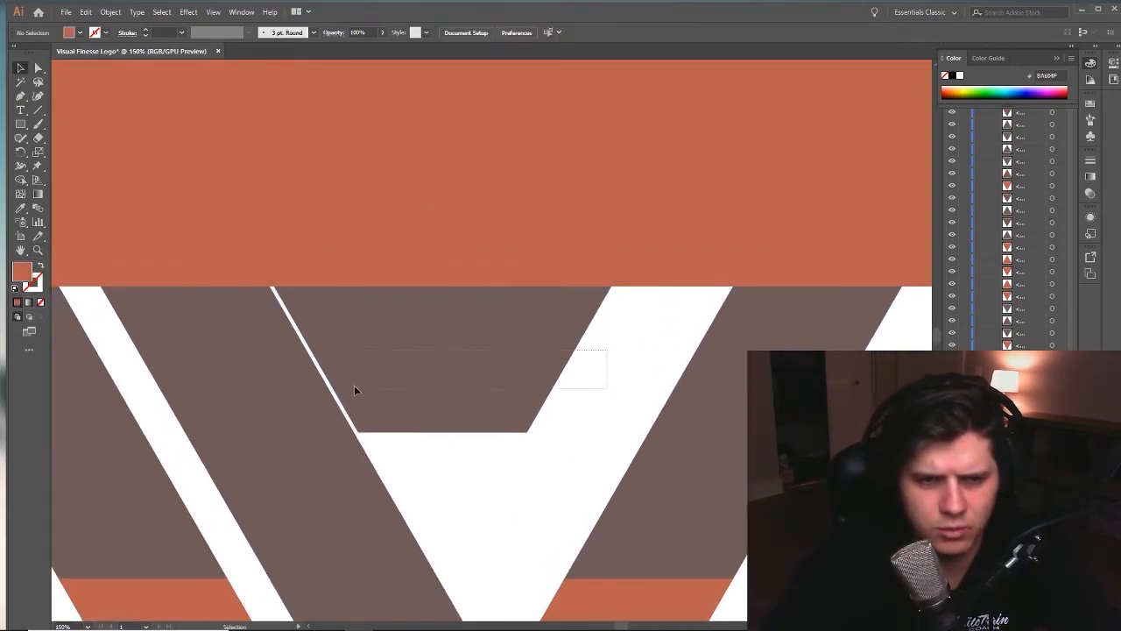
pyautogui.moveTo(352, 387); pyautogui.dragTo(352, 387)
pyautogui.moveTo(418, 371); pyautogui.dragTo(414, 371)
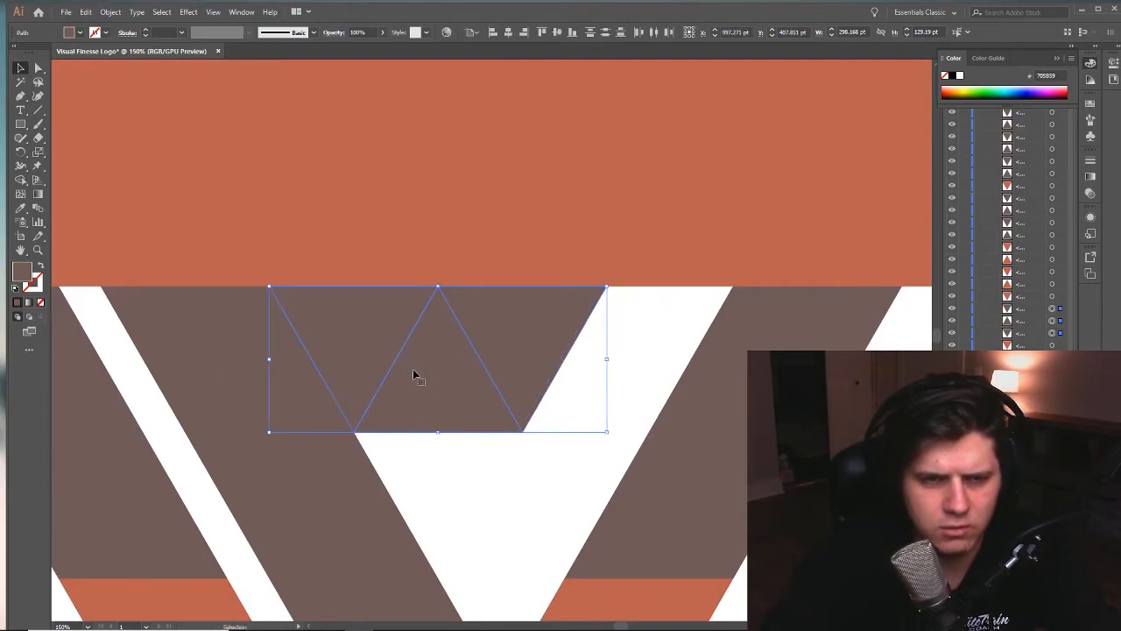
pyautogui.click(610, 380)
# - Delete the guide rectangle covering the top of the logo
pyautogui.press('z')
pyautogui.keyDown('alt'); pyautogui.click(593, 378); pyautogui.keyUp('alt')
pyautogui.keyDown('alt'); pyautogui.click(592, 378); pyautogui.keyUp('alt')
pyautogui.keyDown('alt'); pyautogui.click(593, 377); pyautogui.keyUp('alt')
pyautogui.moveTo(453, 285); pyautogui.dragTo(512, 324)
pyautogui.press('v')
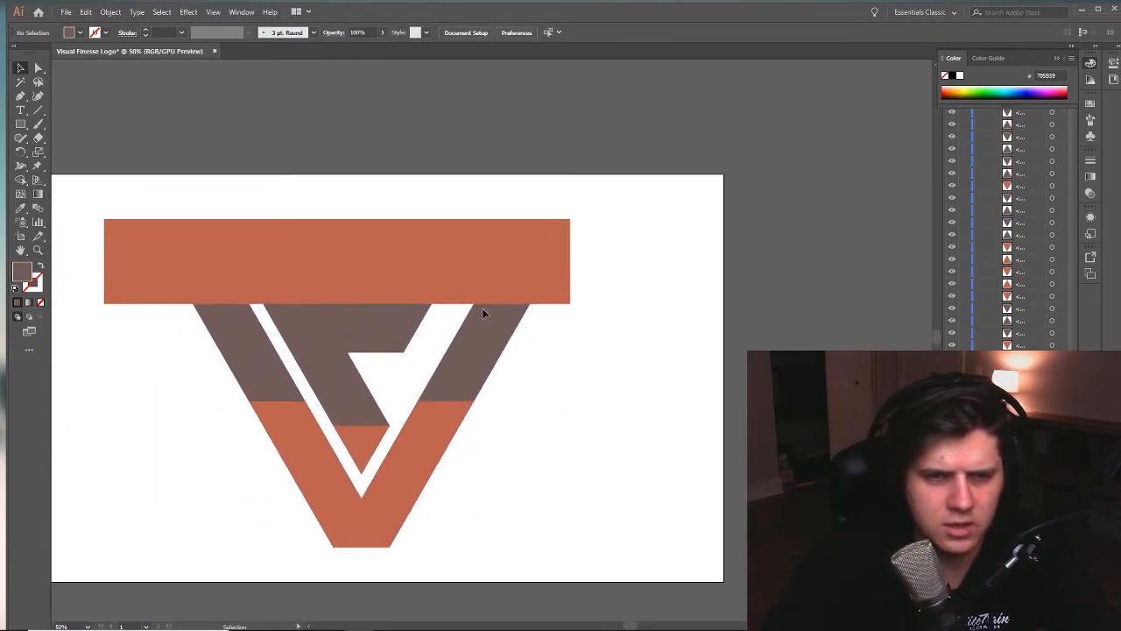
pyautogui.press('Delete')
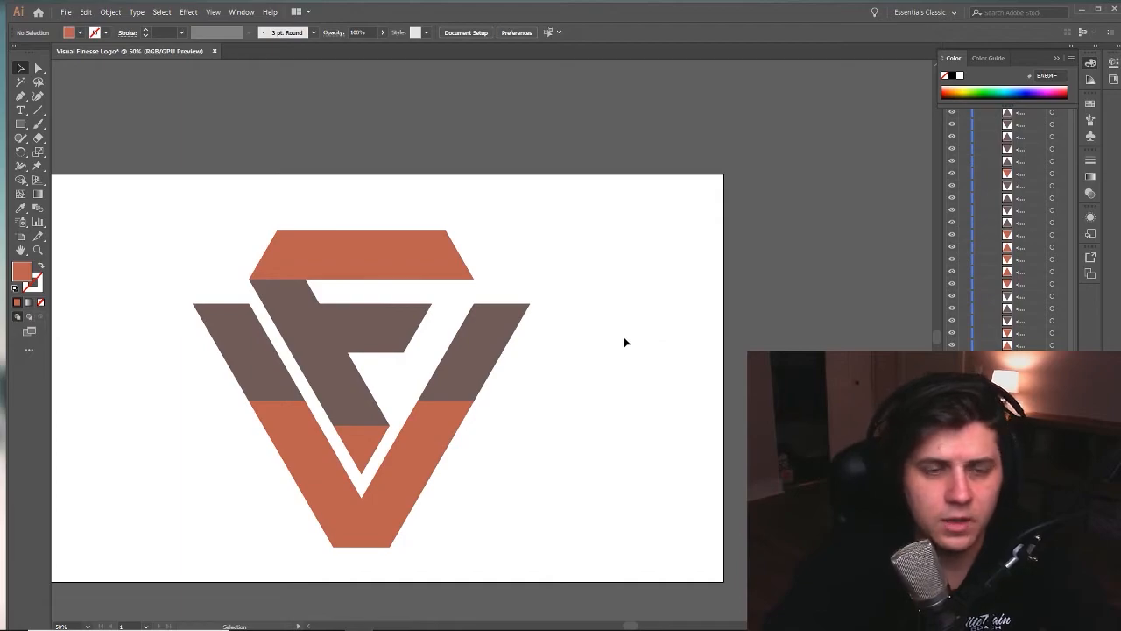
pyautogui.press('z')
pyautogui.keyDown('alt'); pyautogui.click(591, 338); pyautogui.keyUp('alt')
pyautogui.keyDown('alt'); pyautogui.click(580, 324); pyautogui.keyUp('alt')
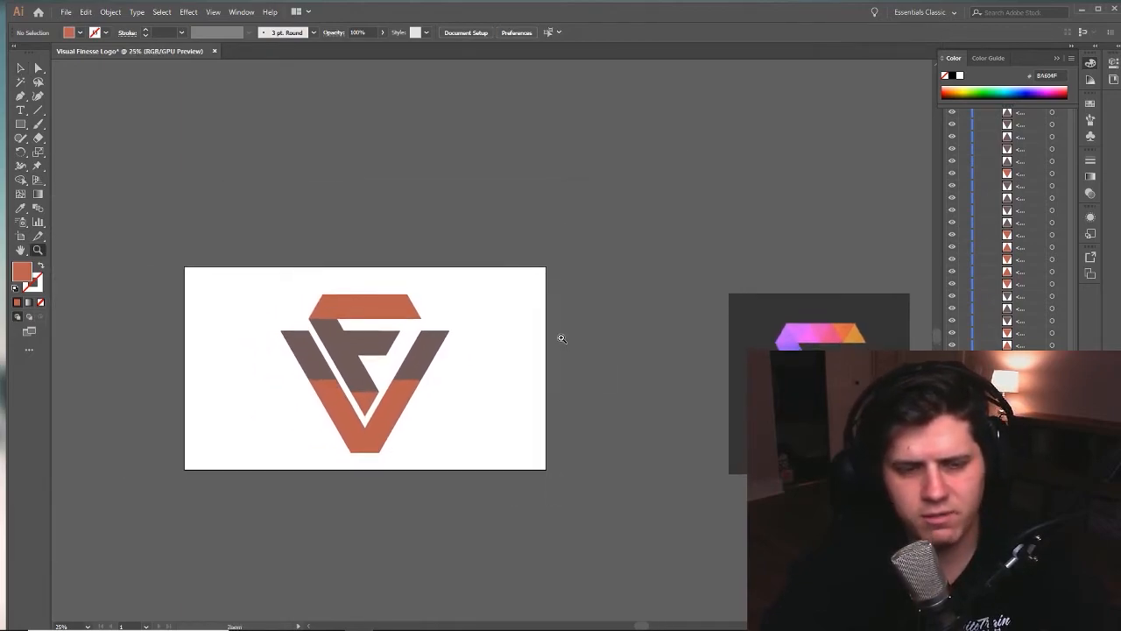
# - Check the rebuilt logo's triangles by selecting them all, and move the reference logo image close beside it
pyautogui.moveTo(488, 372); pyautogui.dragTo(479, 341)
pyautogui.moveTo(232, 222); pyautogui.dragTo(527, 498)
pyautogui.press('v')
pyautogui.moveTo(685, 486); pyautogui.dragTo(578, 400)
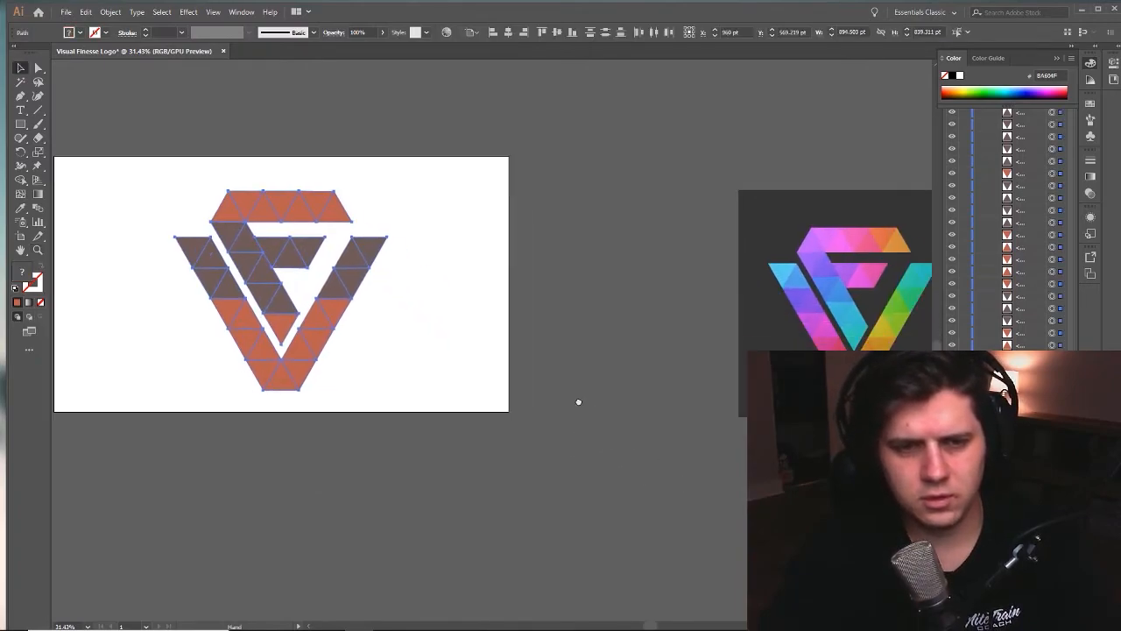
pyautogui.moveTo(464, 391); pyautogui.dragTo(428, 373)
pyautogui.click(541, 313)
pyautogui.moveTo(497, 347); pyautogui.dragTo(471, 346)
pyautogui.moveTo(831, 254); pyautogui.dragTo(498, 228)
pyautogui.moveTo(516, 353); pyautogui.dragTo(645, 360)
# - Reposition the reference image farther from the rebuilt logo, aligning its upper edge with the artboard's top edge
pyautogui.press('z')
pyautogui.click(374, 353)
pyautogui.click(545, 312)
pyautogui.moveTo(558, 302); pyautogui.dragTo(478, 345)
pyautogui.press('v')
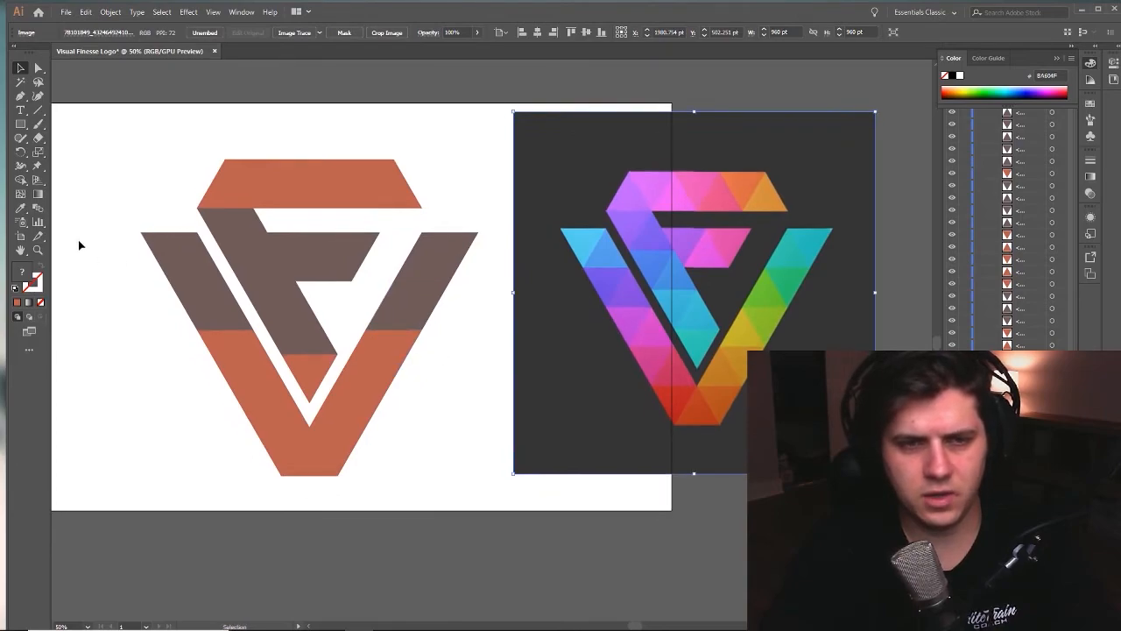
pyautogui.moveTo(741, 313); pyautogui.dragTo(792, 281)
pyautogui.moveTo(740, 348); pyautogui.dragTo(579, 326)
pyautogui.moveTo(434, 330); pyautogui.dragTo(467, 338)
# - Fill the central triangle at the V's base with the red-orange sampled from the matching area of the reference logo
pyautogui.click(233, 483)
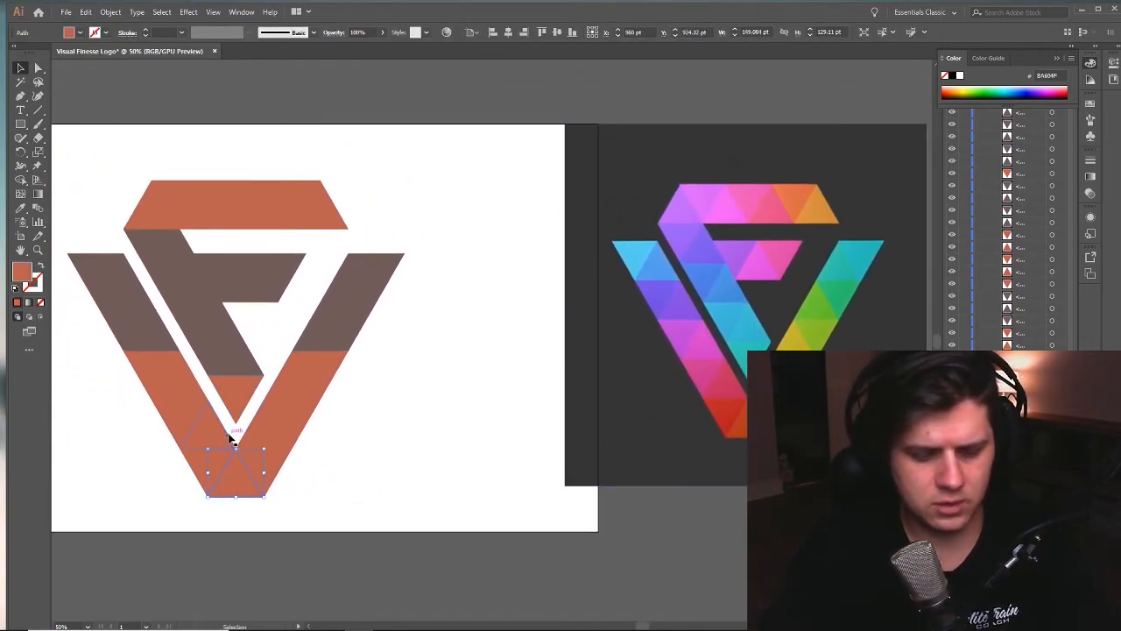
pyautogui.click(740, 417)
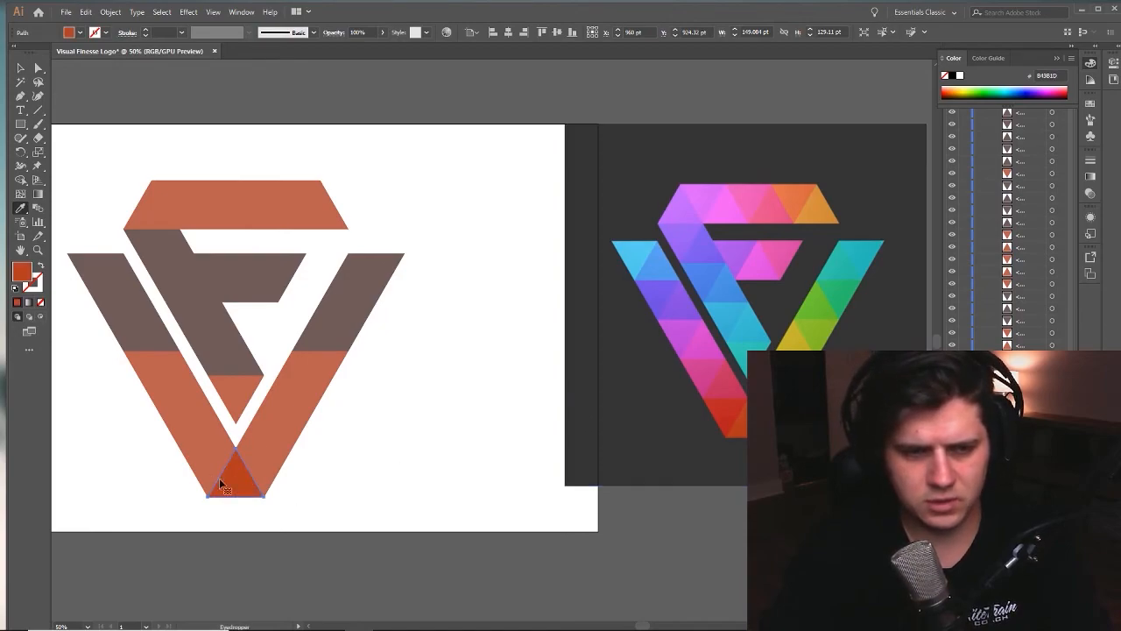
pyautogui.click(723, 402)
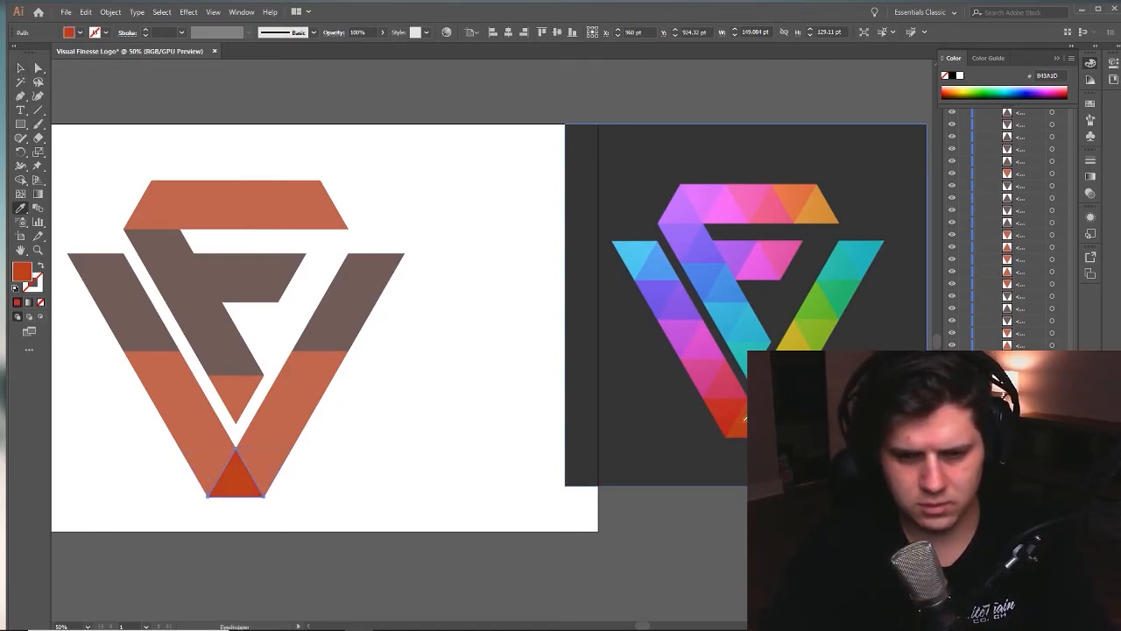
# - Fill the two triangles above the V's base in its left arm with the red and crimson sampled from the reference logo
pyautogui.click(205, 479)
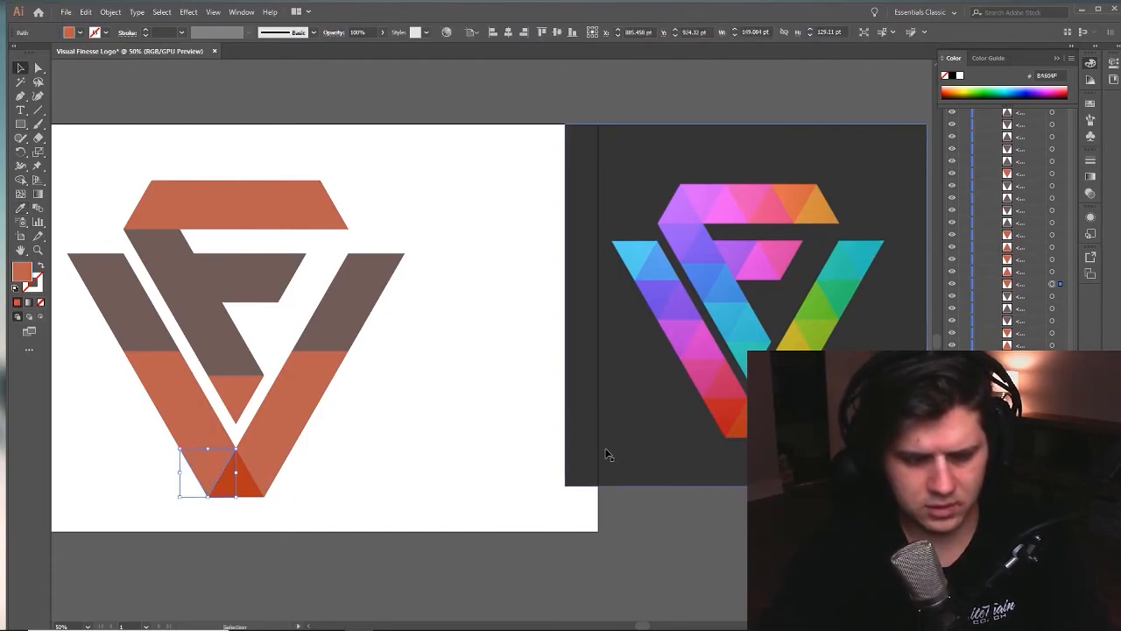
pyautogui.click(716, 403)
pyautogui.click(210, 427)
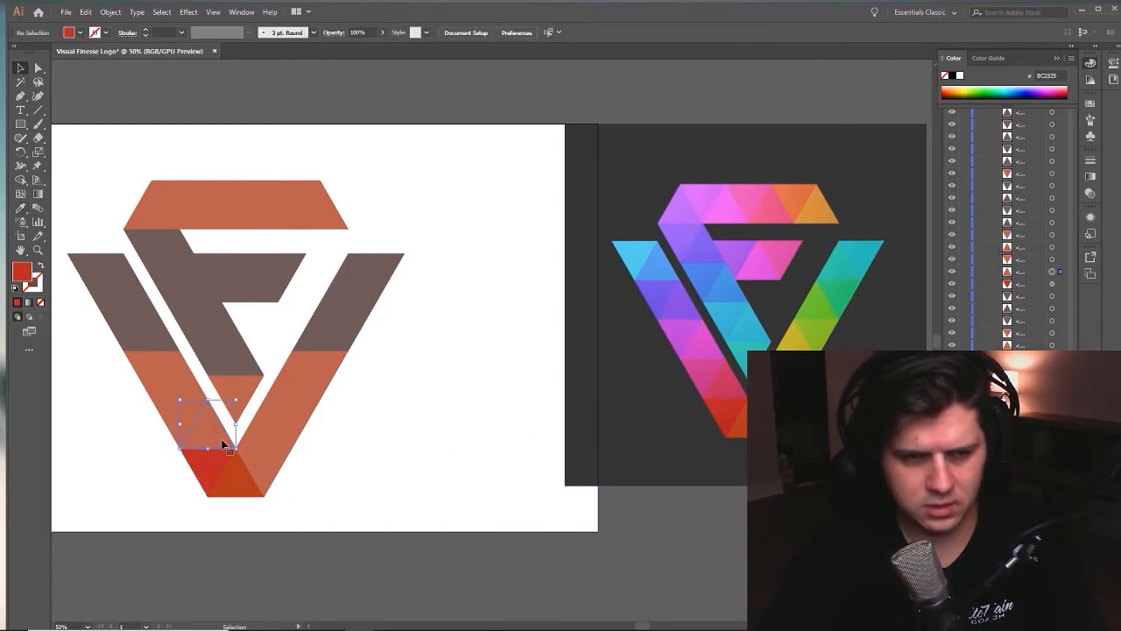
pyautogui.click(727, 392)
pyautogui.press('v')
# - Fill the middle triangles of the V's left arm with the matching pink and magenta shades sampled from the reference logo
pyautogui.click(181, 416)
pyautogui.press('i')
pyautogui.click(701, 372)
pyautogui.press('v')
pyautogui.click(179, 383)
pyautogui.click(699, 340)
# - Fill the upper triangles of the V's left arm with the purples and blues sampled from the reference logo
pyautogui.press('v')
pyautogui.click(123, 321)
pyautogui.press('i')
pyautogui.click(655, 294)
pyautogui.press('v')
pyautogui.click(124, 285)
pyautogui.press('i')
pyautogui.click(656, 267)
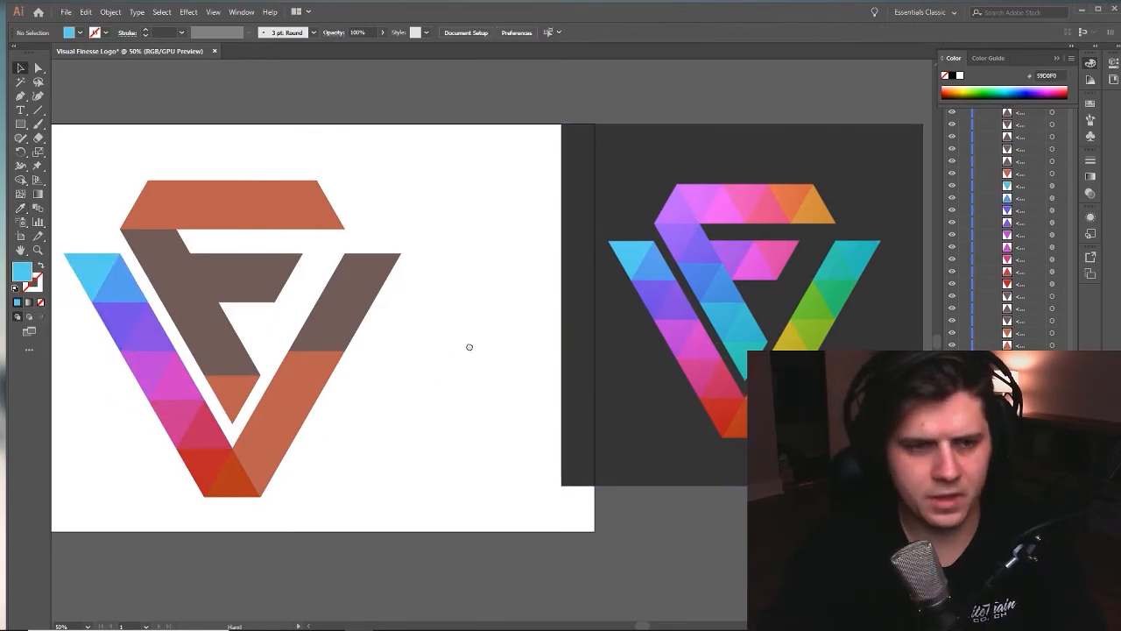
# - Fill the triangles of the V's right arm with the orange, yellow, green and teal shades sampled from the reference logo
pyautogui.click(229, 381)
pyautogui.press('i')
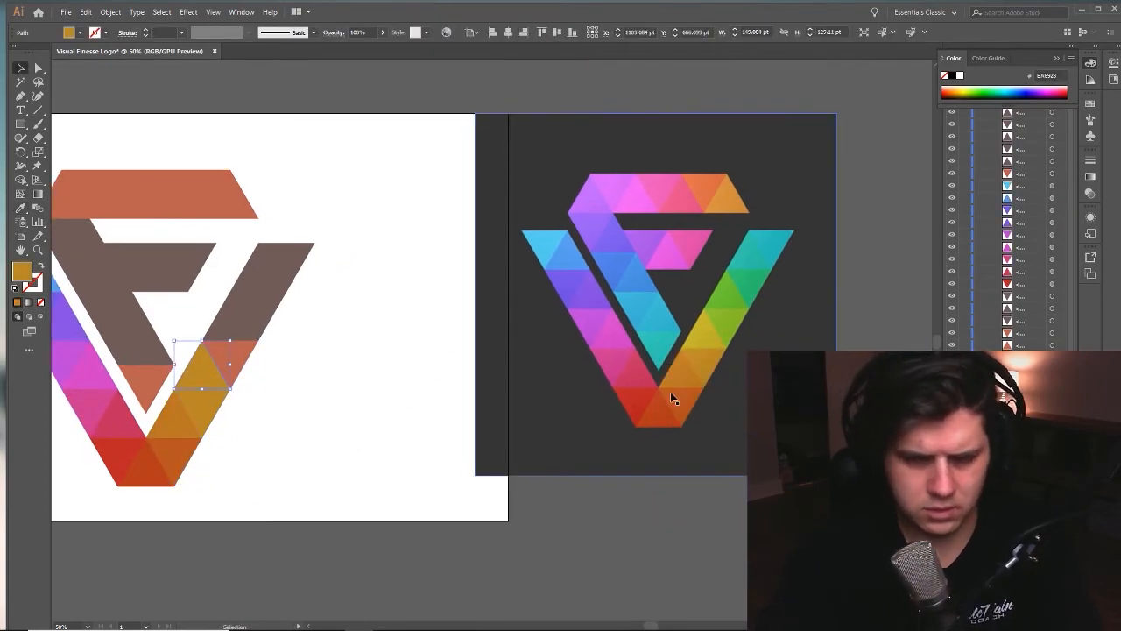
pyautogui.press('i')
pyautogui.click(704, 335)
pyautogui.press('v')
pyautogui.click(230, 357)
# - Fill the lower triangles of the F's diagonal stem with the teal and light blue shades sampled from the reference logo
pyautogui.press('i')
pyautogui.click(726, 322)
pyautogui.press('v')
pyautogui.click(221, 320)
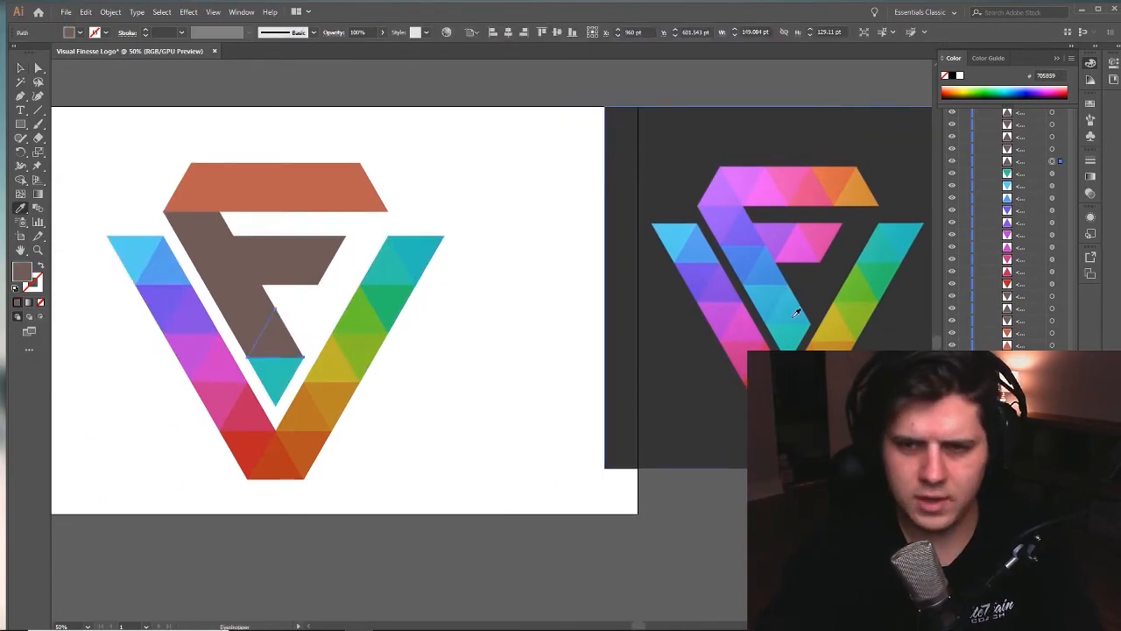
pyautogui.click(795, 314)
pyautogui.press('v')
pyautogui.click(249, 329)
pyautogui.press('i')
pyautogui.click(771, 302)
pyautogui.press('v')
pyautogui.click(275, 337)
pyautogui.press('i')
pyautogui.click(792, 305)
pyautogui.press('v')
pyautogui.click(249, 326)
pyautogui.press('i')
pyautogui.click(760, 290)
pyautogui.press('v')
# - Darken the fill of the selected light blue triangle in the F's stem to #42ADC6 with the Color Picker
pyautogui.doubleClick(22, 273)
pyautogui.click(195, 157)
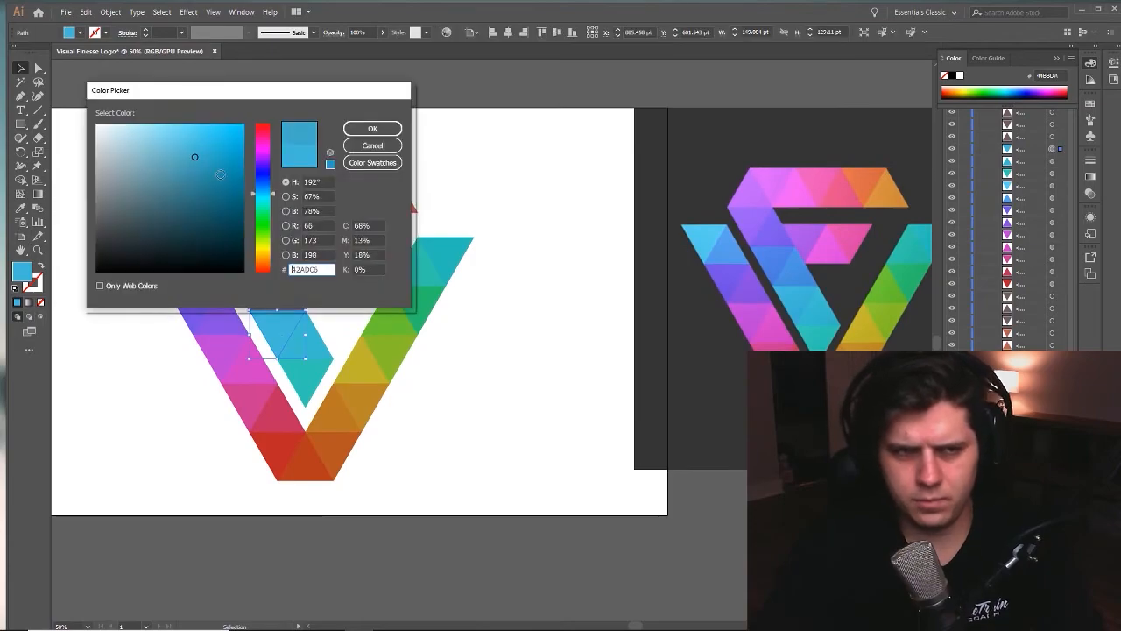
pyautogui.press('Return')
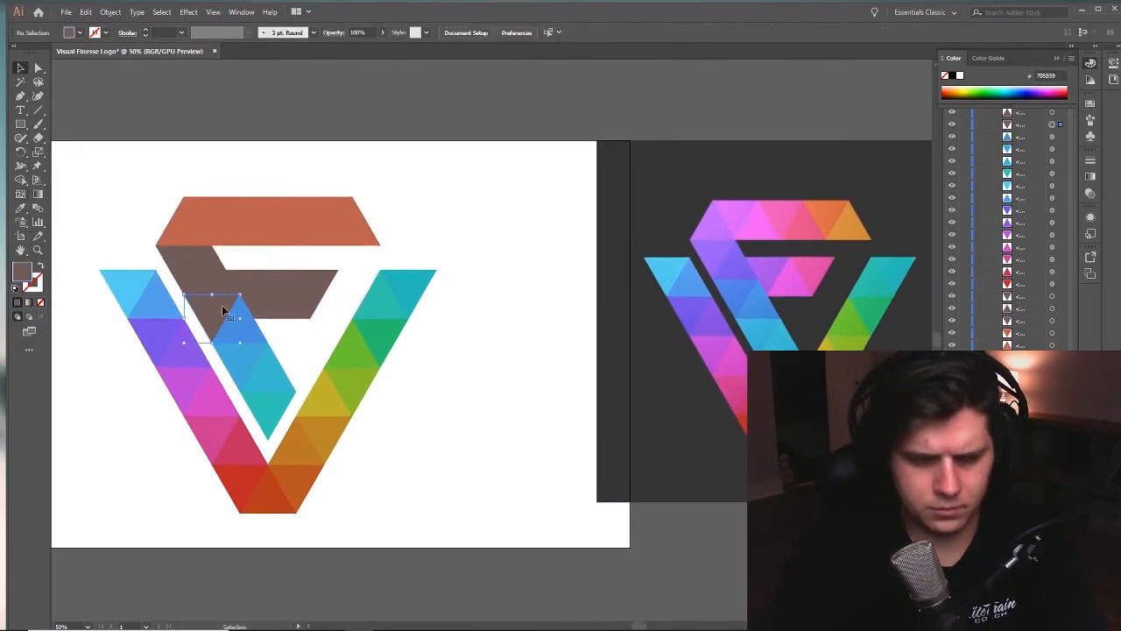
# - Fill the upper triangles of the F's diagonal stem with the blue and violet shades sampled from the reference logo
pyautogui.click(221, 310)
pyautogui.press('i')
pyautogui.click(737, 290)
pyautogui.press('v')
pyautogui.click(213, 279)
pyautogui.click(736, 265)
# - Fill the triangles of the F's upper bar with the pink, coral and orange shades sampled from the reference logo
pyautogui.click(746, 217)
pyautogui.click(787, 216)
pyautogui.click(330, 215)
pyautogui.click(825, 213)
pyautogui.click(847, 226)
# - Fill the triangles of the F's middle bar with the sampled purple, pink and magenta, and deselect the artwork
pyautogui.click(254, 287)
pyautogui.click(769, 270)
pyautogui.click(790, 279)
pyautogui.click(309, 287)
pyautogui.click(814, 269)
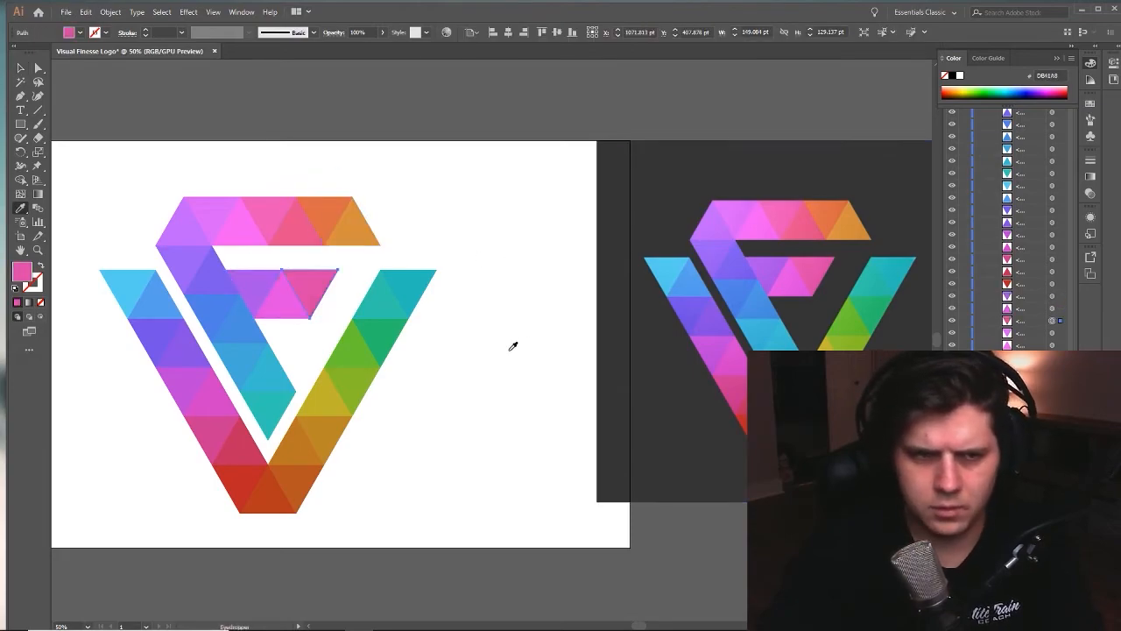
pyautogui.press('v')
pyautogui.click(497, 354)
pyautogui.keyDown('alt'); pyautogui.click(534, 329); pyautogui.keyUp('alt')
pyautogui.keyDown('alt'); pyautogui.click(531, 334); pyautogui.keyUp('alt')
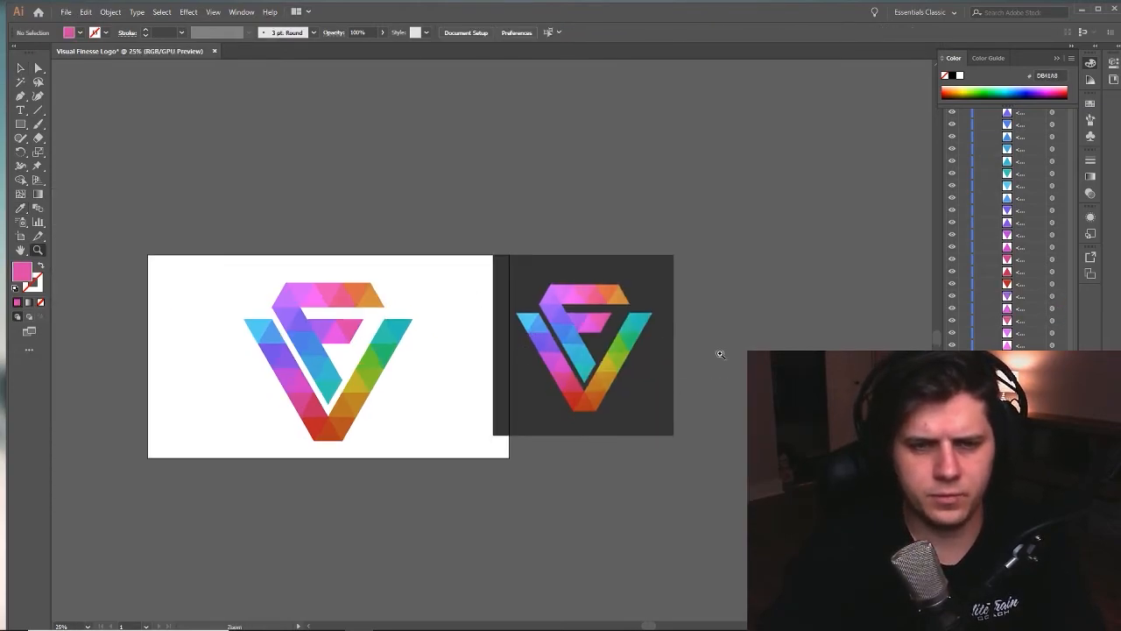
# - Enlarge the reference image proportionally to about 1442 pt square
pyautogui.press('v')
pyautogui.click(650, 359)
pyautogui.click(747, 347)
pyautogui.click(619, 368)
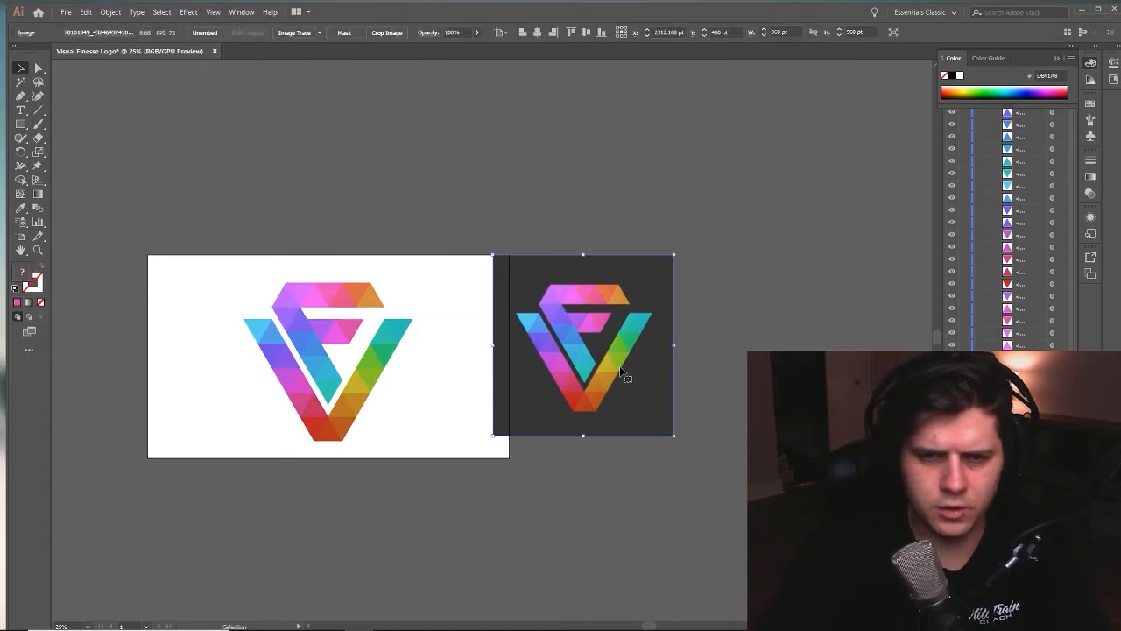
pyautogui.moveTo(673, 256); pyautogui.dragTo(765, 164)
# - Examine the edge quality of the reference image up close around the teal triangle at the stem's tip
pyautogui.press('z')
pyautogui.click(616, 331)
pyautogui.click(612, 331)
pyautogui.click(488, 344)
pyautogui.click(402, 369)
pyautogui.click(402, 368)
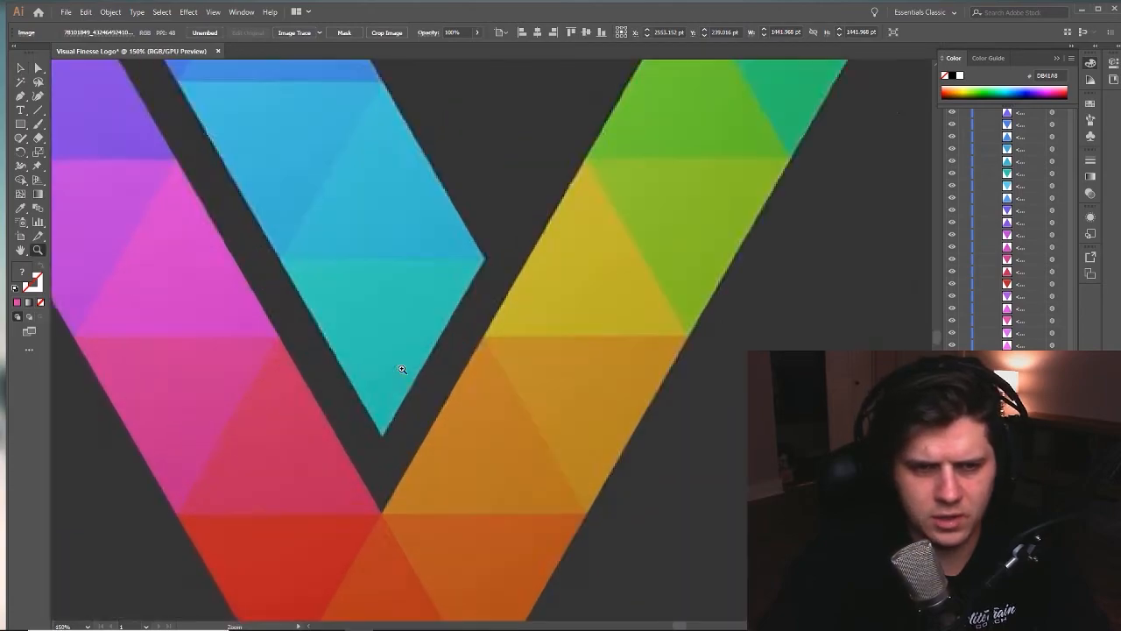
pyautogui.click(402, 368)
pyautogui.click(444, 328)
pyautogui.click(447, 317)
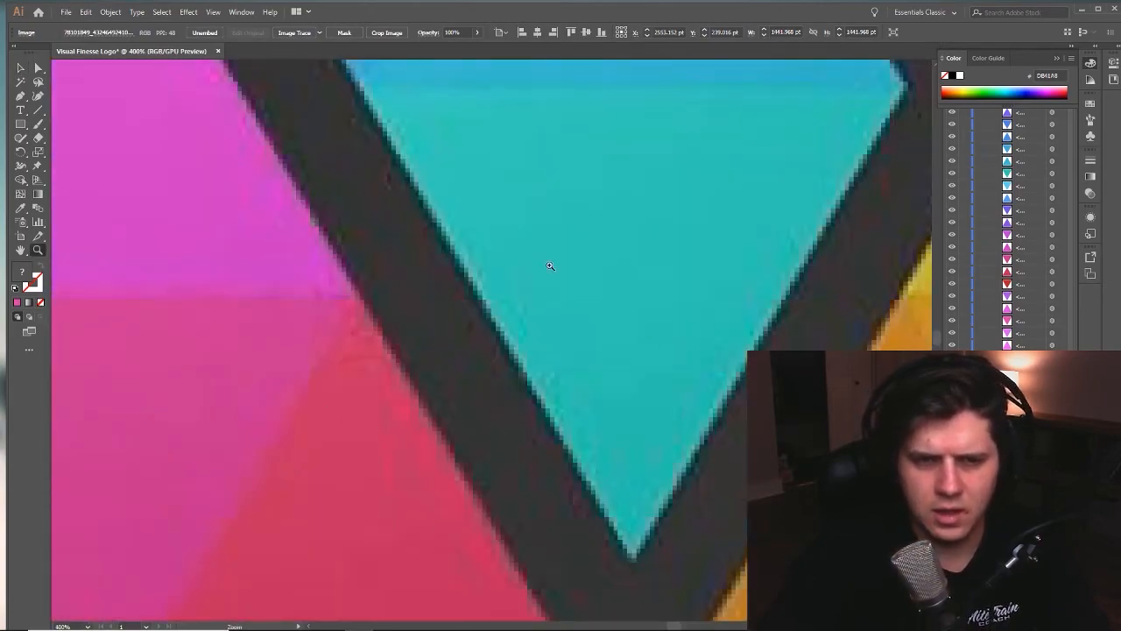
pyautogui.moveTo(518, 386); pyautogui.dragTo(620, 409)
pyautogui.click(570, 330)
pyautogui.moveTo(566, 375); pyautogui.dragTo(597, 352)
pyautogui.click(494, 371)
pyautogui.moveTo(641, 294); pyautogui.dragTo(587, 311)
pyautogui.press('z')
pyautogui.click(574, 313)
pyautogui.click(544, 357)
pyautogui.moveTo(543, 357); pyautogui.dragTo(600, 327)
pyautogui.press('v')
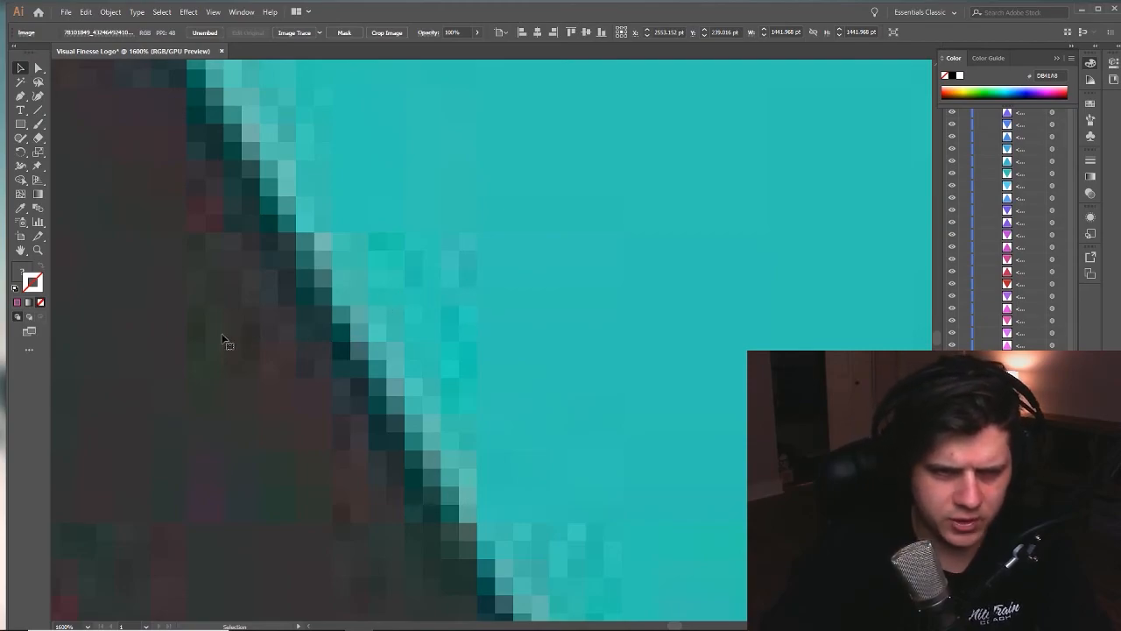
pyautogui.keyDown('alt'); pyautogui.click(375, 395); pyautogui.keyUp('alt')
pyautogui.keyDown('alt'); pyautogui.click(402, 380); pyautogui.keyUp('alt')
pyautogui.keyDown('alt'); pyautogui.click(402, 380); pyautogui.keyUp('alt')
pyautogui.keyDown('alt'); pyautogui.click(402, 380); pyautogui.keyUp('alt')
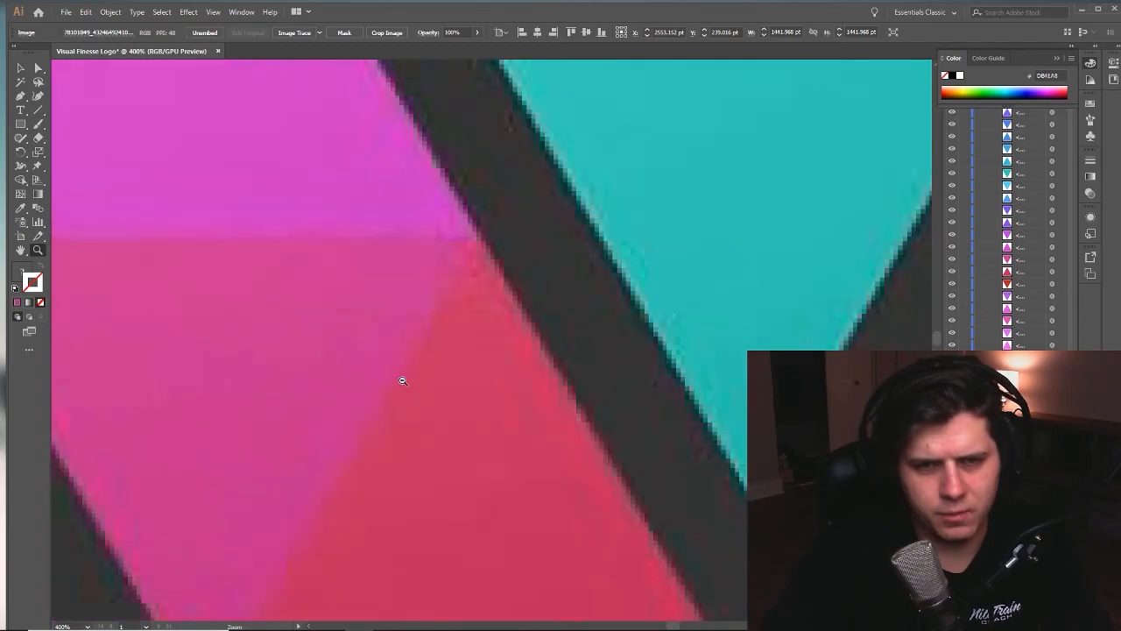
pyautogui.keyDown('alt'); pyautogui.click(402, 380); pyautogui.keyUp('alt')
pyautogui.keyDown('alt'); pyautogui.click(402, 380); pyautogui.keyUp('alt')
pyautogui.keyDown('alt'); pyautogui.click(402, 380); pyautogui.keyUp('alt')
pyautogui.keyDown('alt'); pyautogui.click(402, 380); pyautogui.keyUp('alt')
# - Examine the edges of the rebuilt logo up close where the light blue and teal triangles of the stem meet
pyautogui.moveTo(184, 332); pyautogui.dragTo(378, 323)
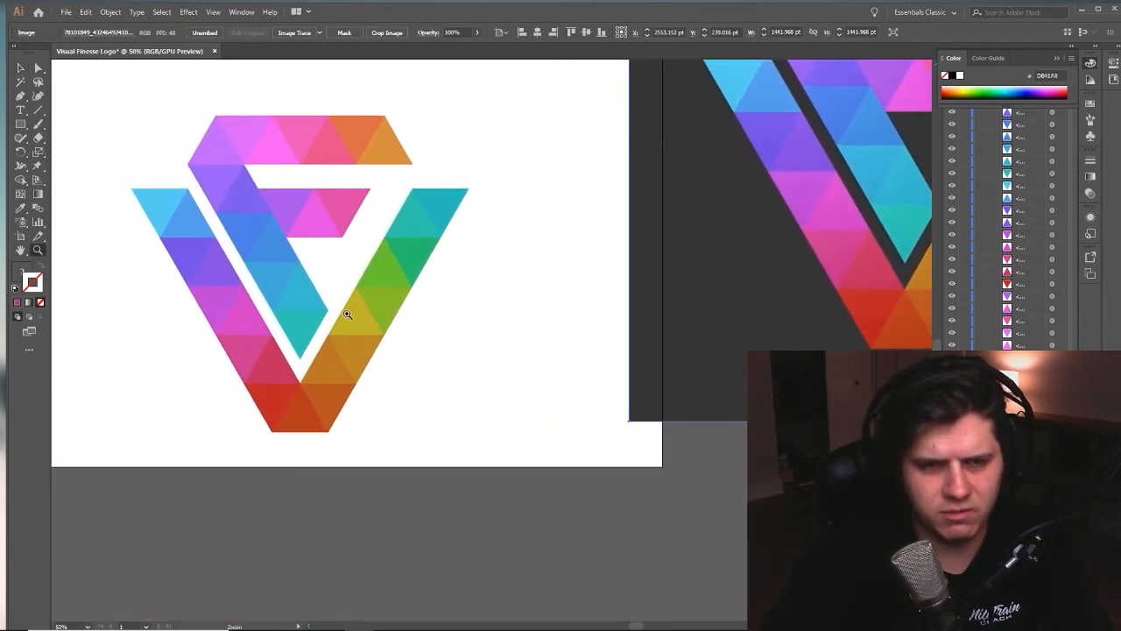
pyautogui.click(346, 313)
pyautogui.click(346, 313)
pyautogui.click(611, 362)
pyautogui.click(544, 377)
pyautogui.click(629, 364)
pyautogui.click(487, 346)
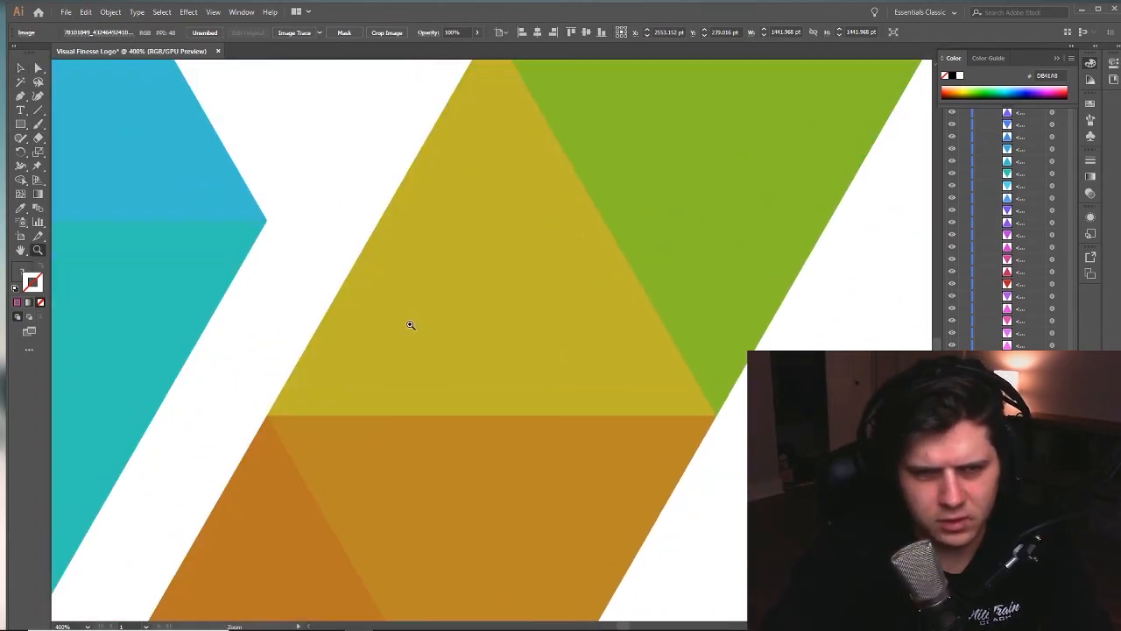
pyautogui.click(410, 325)
pyautogui.click(380, 316)
pyautogui.click(380, 313)
pyautogui.moveTo(423, 128); pyautogui.dragTo(500, 347)
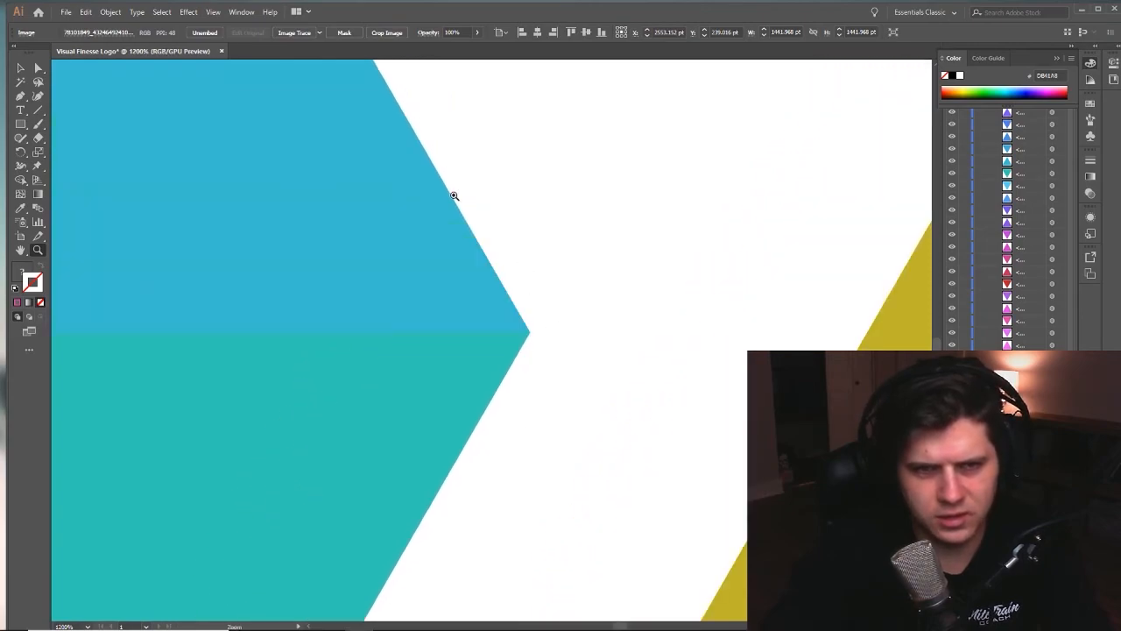
pyautogui.click(457, 198)
pyautogui.click(570, 485)
pyautogui.click(383, 339)
pyautogui.click(672, 364)
pyautogui.moveTo(482, 421); pyautogui.dragTo(508, 392)
pyautogui.moveTo(624, 400); pyautogui.dragTo(621, 355)
pyautogui.press('v')
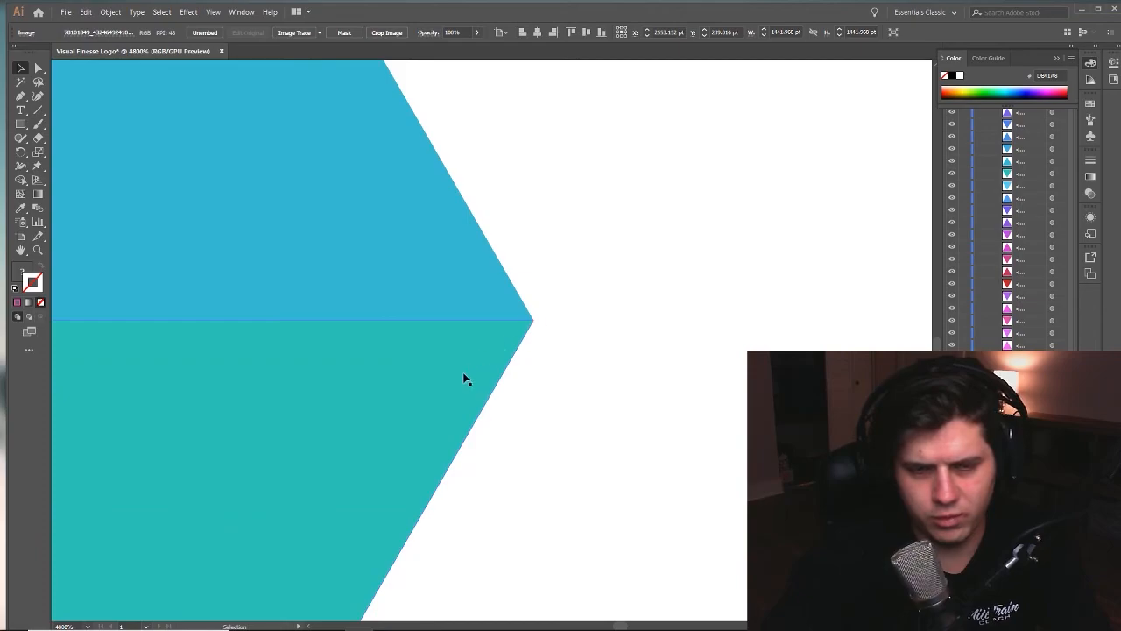
pyautogui.click(486, 255)
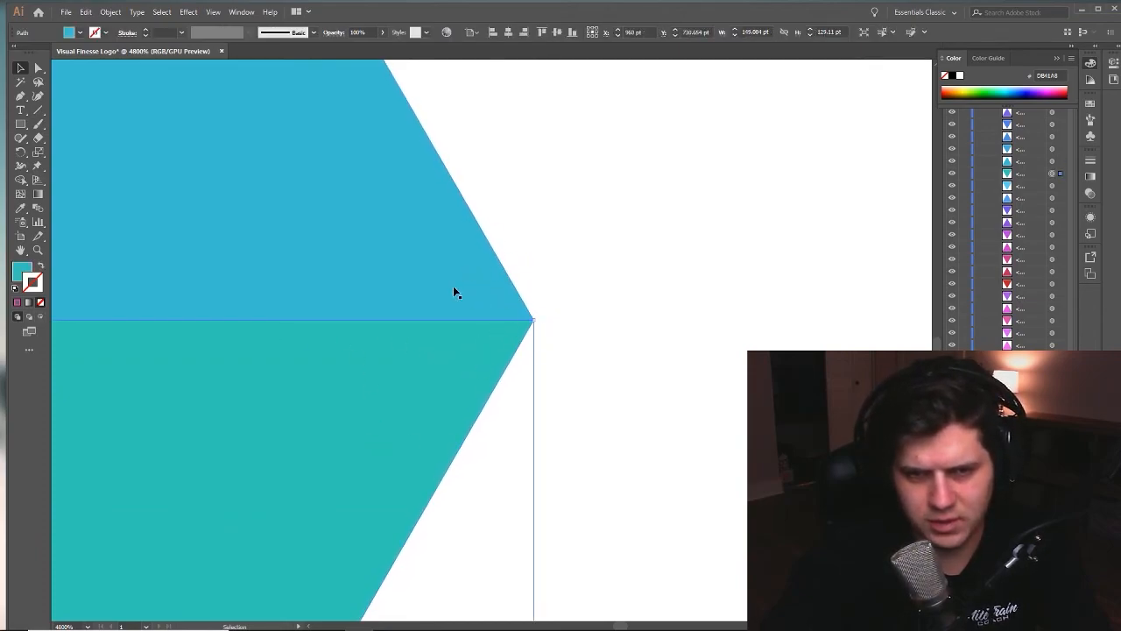
pyautogui.click(619, 324)
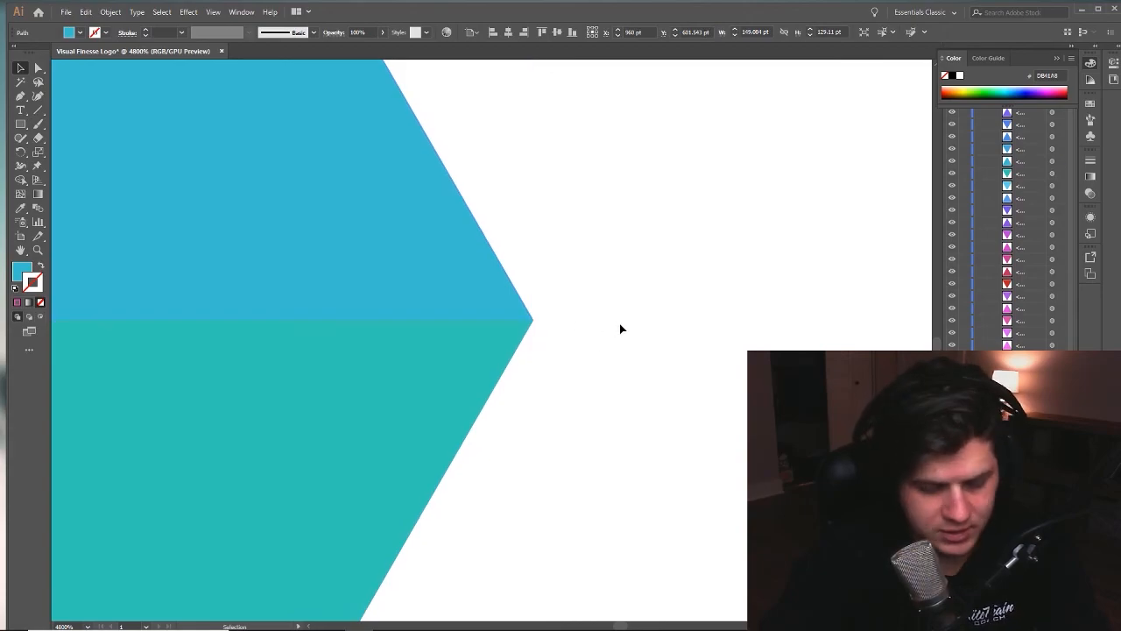
# - Move the enlarged reference image clear of the artboard and deselect it for a side-by-side comparison with the rebuilt logo
pyautogui.press('z')
pyautogui.keyDown('alt'); pyautogui.click(619, 307); pyautogui.keyUp('alt')
pyautogui.keyDown('alt'); pyautogui.click(619, 307); pyautogui.keyUp('alt')
pyautogui.keyDown('alt'); pyautogui.click(619, 307); pyautogui.keyUp('alt')
pyautogui.keyDown('alt'); pyautogui.click(620, 308); pyautogui.keyUp('alt')
pyautogui.keyDown('alt'); pyautogui.click(620, 308); pyautogui.keyUp('alt')
pyautogui.keyDown('alt'); pyautogui.click(620, 308); pyautogui.keyUp('alt')
pyautogui.keyDown('alt'); pyautogui.click(621, 308); pyautogui.keyUp('alt')
pyautogui.keyDown('alt'); pyautogui.click(621, 309); pyautogui.keyUp('alt')
pyautogui.keyDown('alt'); pyautogui.click(622, 309); pyautogui.keyUp('alt')
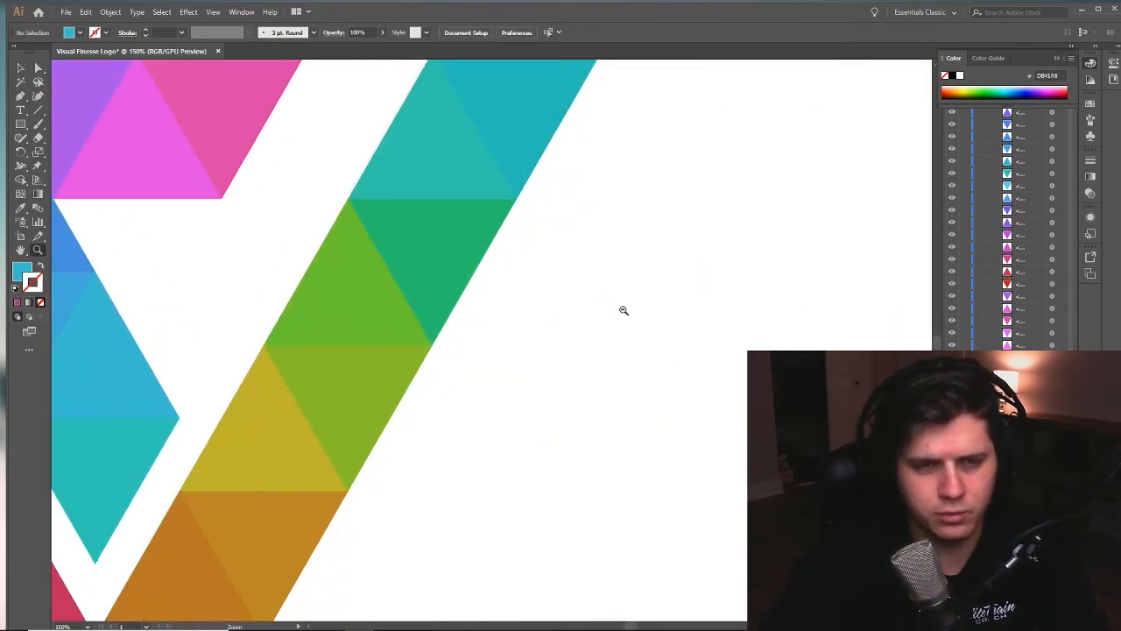
pyautogui.keyDown('alt'); pyautogui.click(622, 310); pyautogui.keyUp('alt')
pyautogui.keyDown('alt'); pyautogui.click(622, 310); pyautogui.keyUp('alt')
pyautogui.keyDown('alt'); pyautogui.click(622, 310); pyautogui.keyUp('alt')
pyautogui.keyDown('alt'); pyautogui.click(622, 310); pyautogui.keyUp('alt')
pyautogui.moveTo(528, 374); pyautogui.dragTo(639, 345)
pyautogui.keyDown('alt'); pyautogui.click(556, 333); pyautogui.keyUp('alt')
pyautogui.keyDown('alt'); pyautogui.click(555, 332); pyautogui.keyUp('alt')
pyautogui.moveTo(564, 361); pyautogui.dragTo(587, 370)
pyautogui.press('v')
pyautogui.moveTo(586, 361); pyautogui.dragTo(629, 406)
pyautogui.click(491, 421)
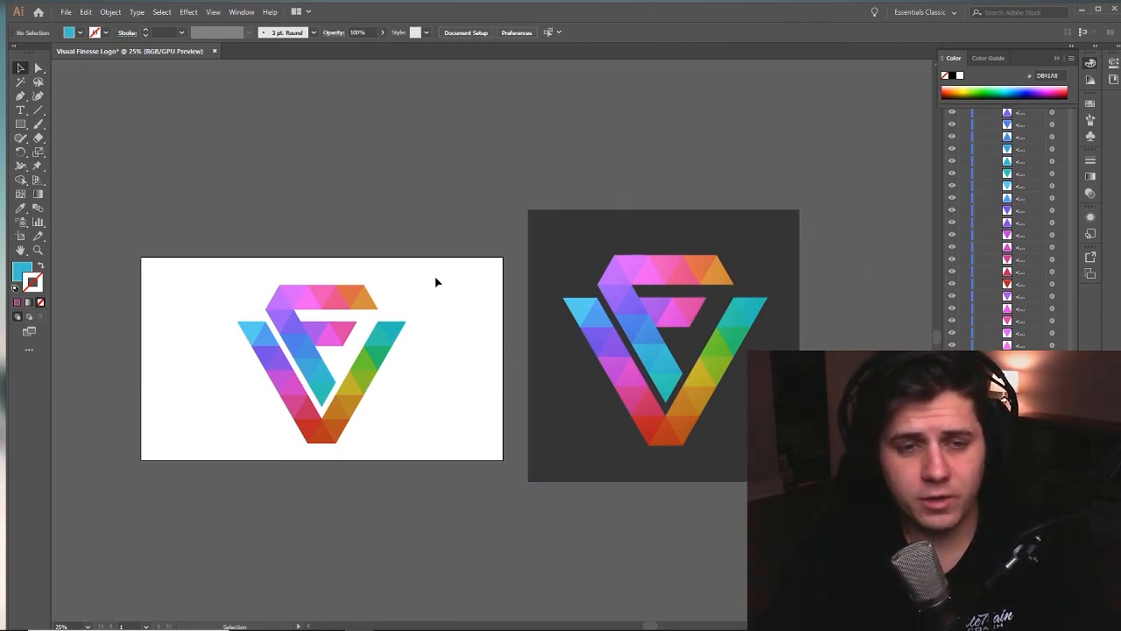
# - Delete the reference image, leaving only the rebuilt logo on the artboard
pyautogui.click(648, 289)
pyautogui.press('Delete')
pyautogui.moveTo(525, 210); pyautogui.dragTo(599, 216)
pyautogui.moveTo(401, 170); pyautogui.dragTo(526, 165)
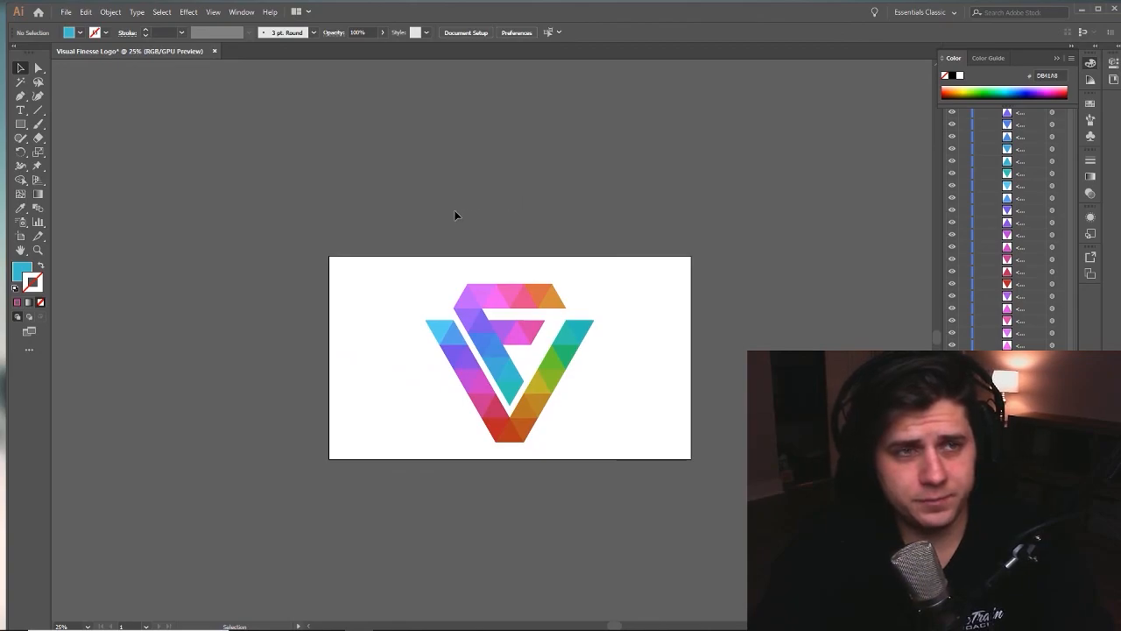
pyautogui.moveTo(543, 233); pyautogui.dragTo(501, 225)
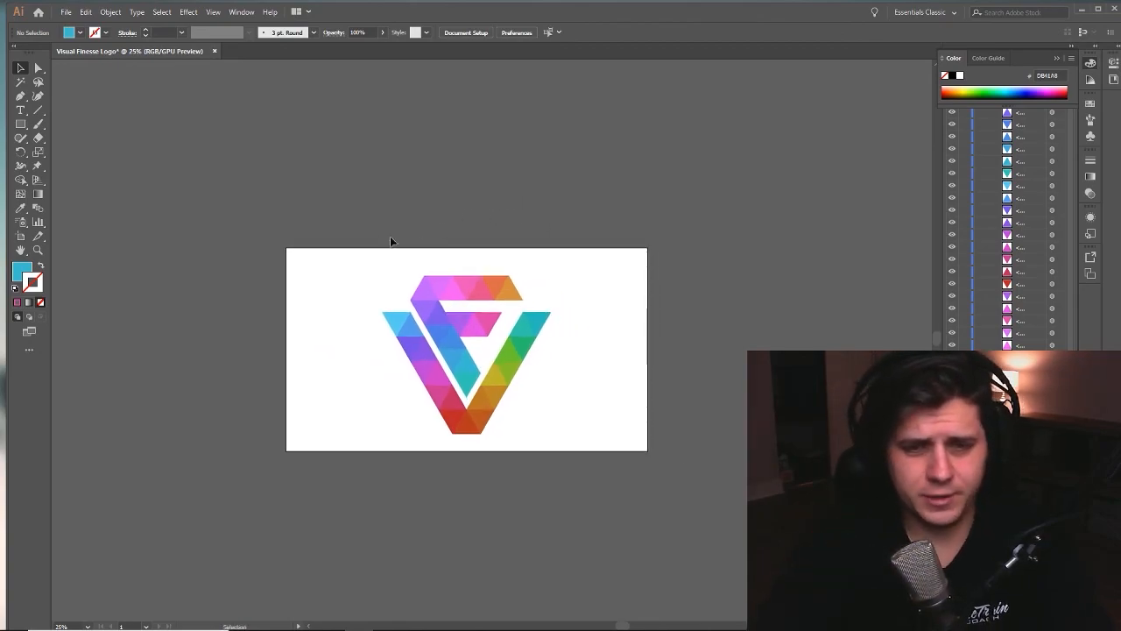